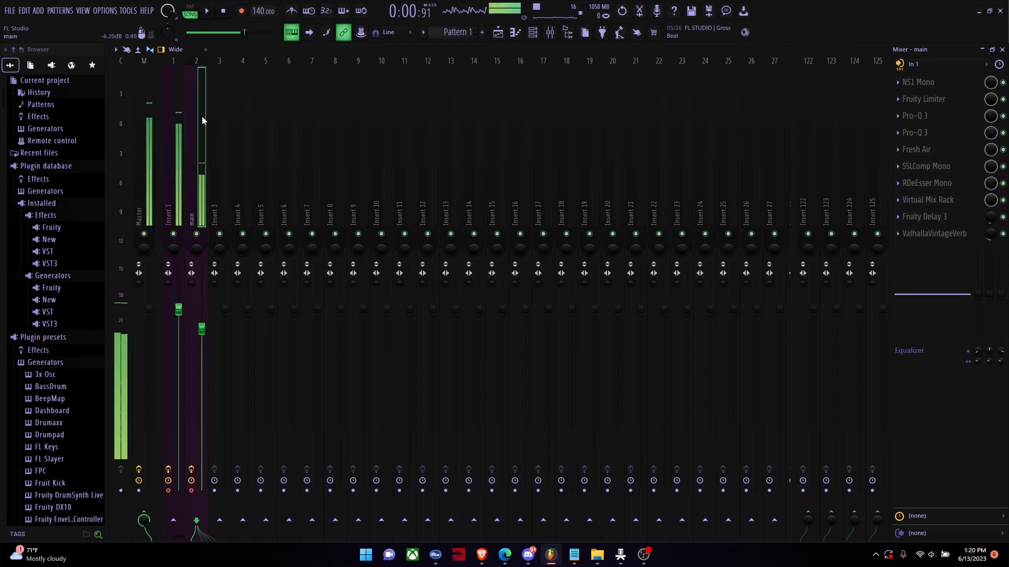
# Step: Compare the effect slots of mixer tracks Insert 1 and main, and check the neighbouring inserts for plugins
pyautogui.click(176, 121)
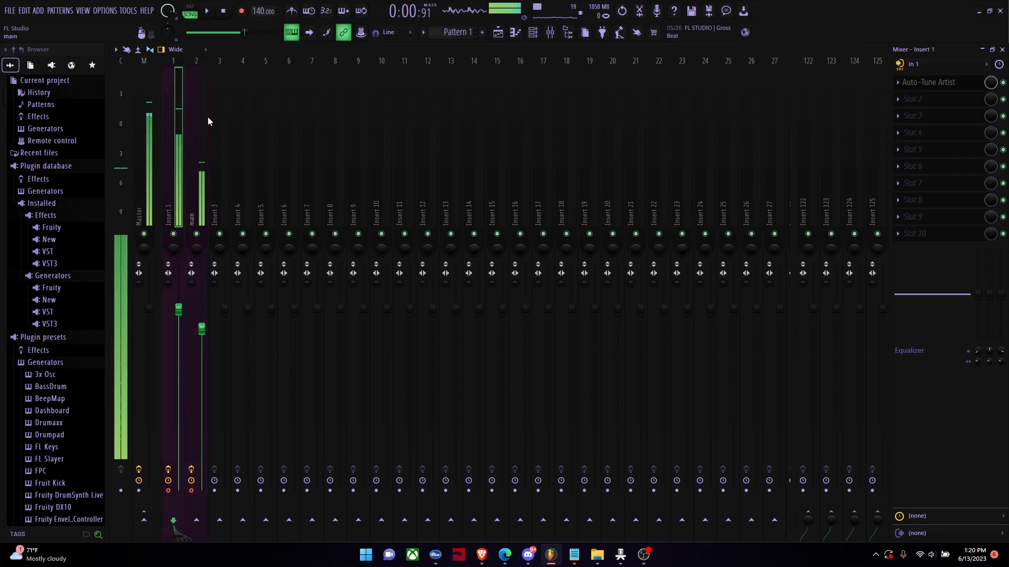
pyautogui.click(200, 118)
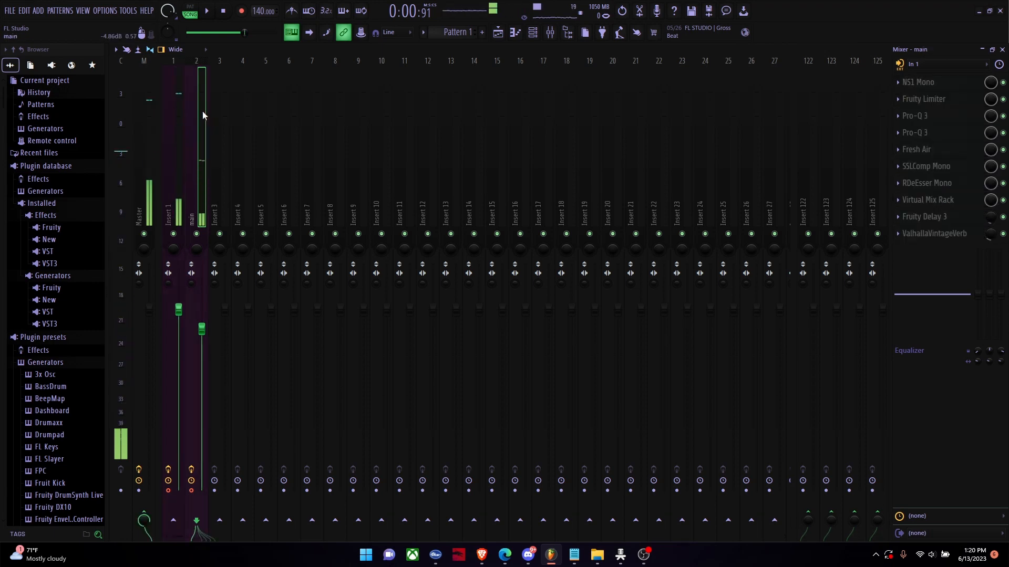
pyautogui.click(499, 34)
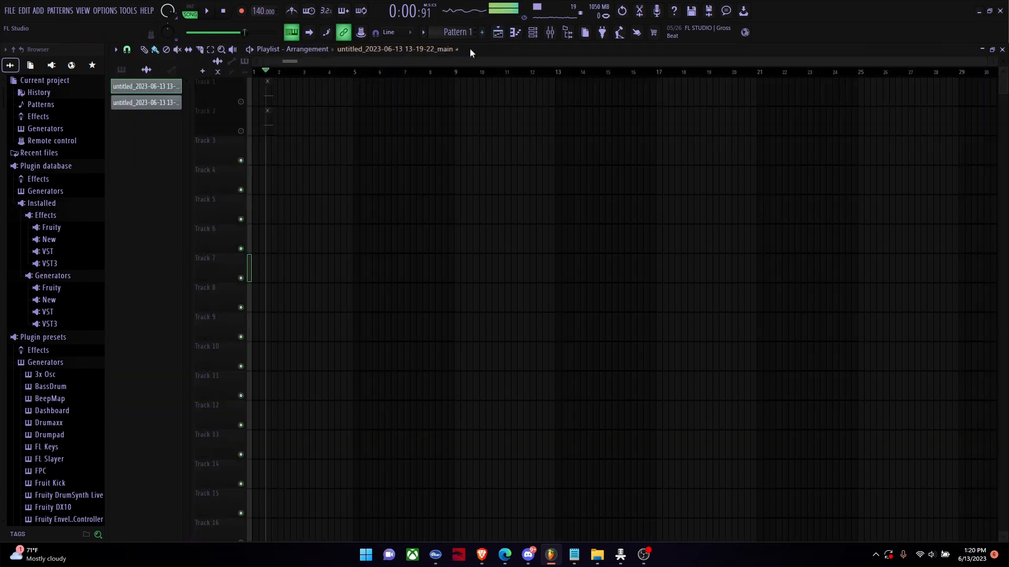
pyautogui.click(550, 32)
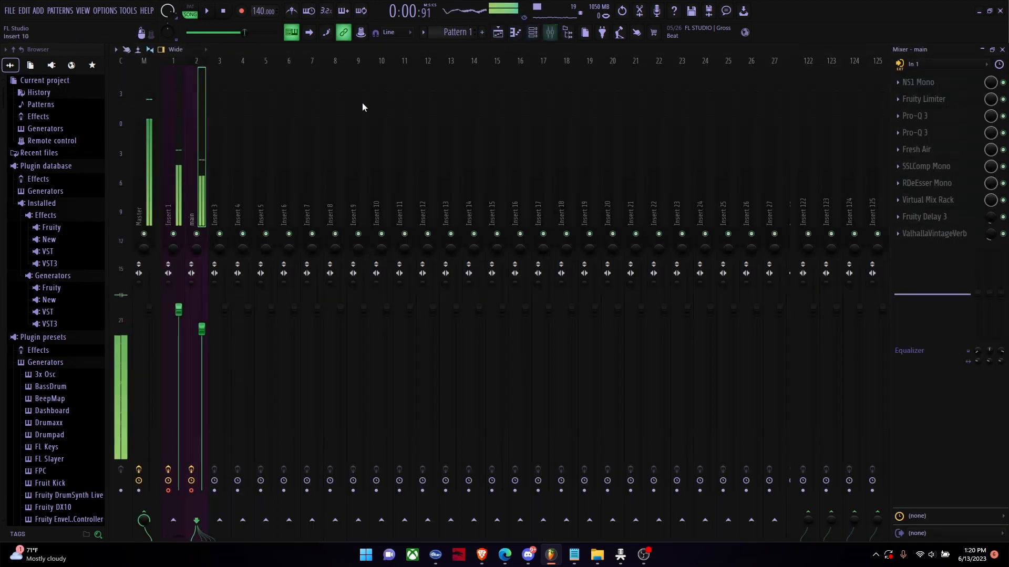
pyautogui.click(178, 106)
pyautogui.click(200, 108)
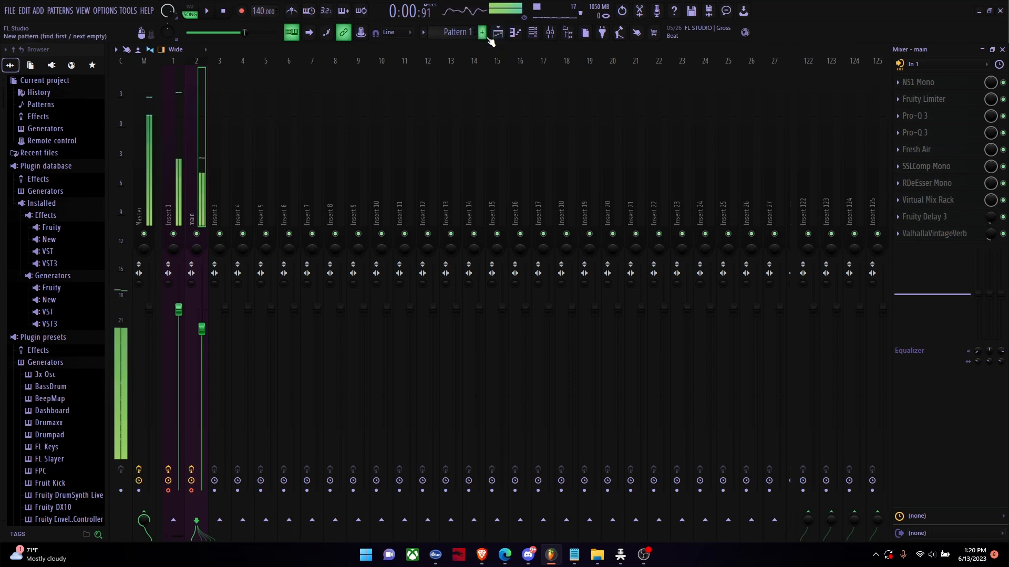
pyautogui.click(164, 122)
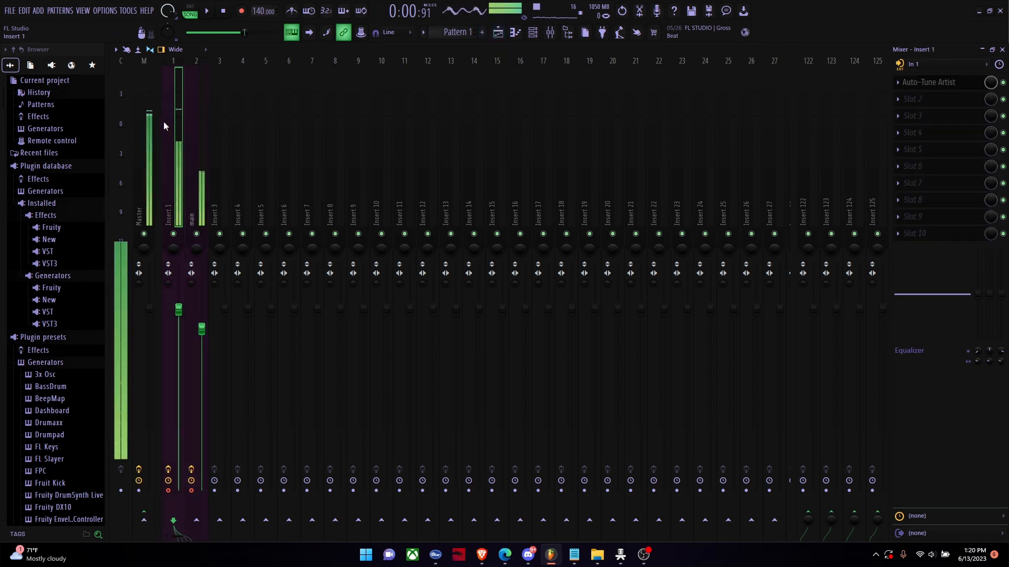
pyautogui.click(898, 82)
pyautogui.click(898, 79)
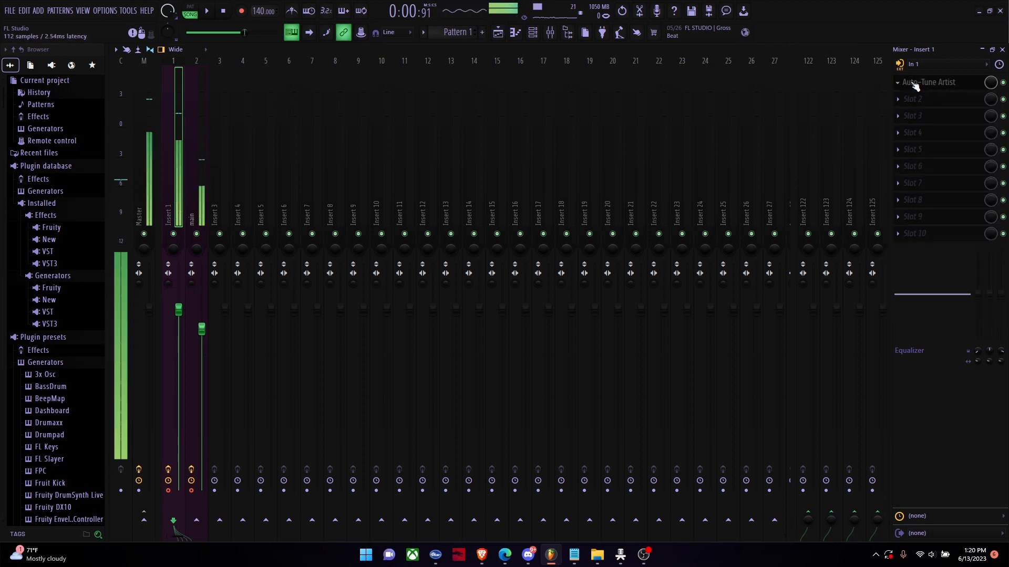
pyautogui.click(197, 110)
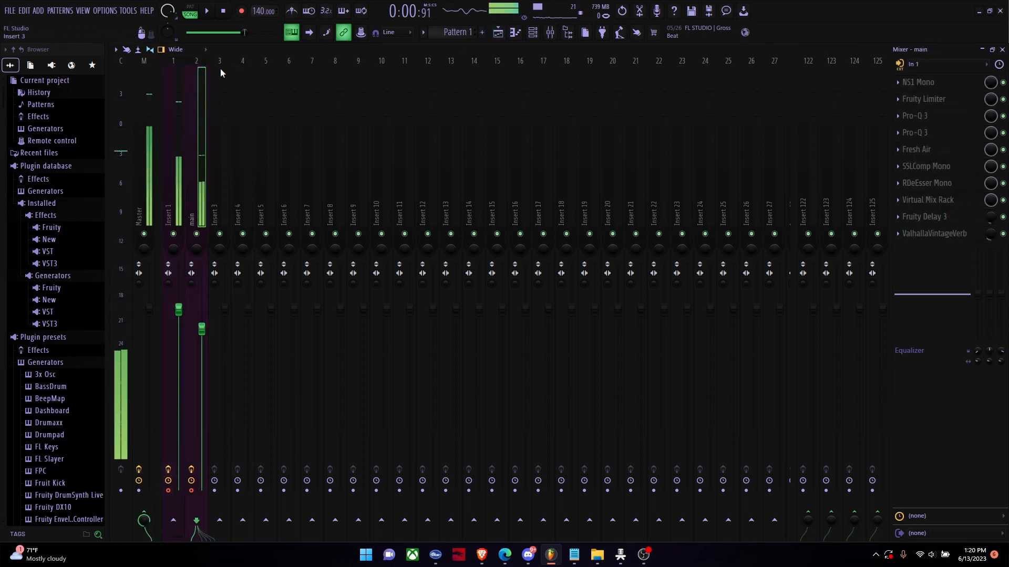
pyautogui.click(221, 107)
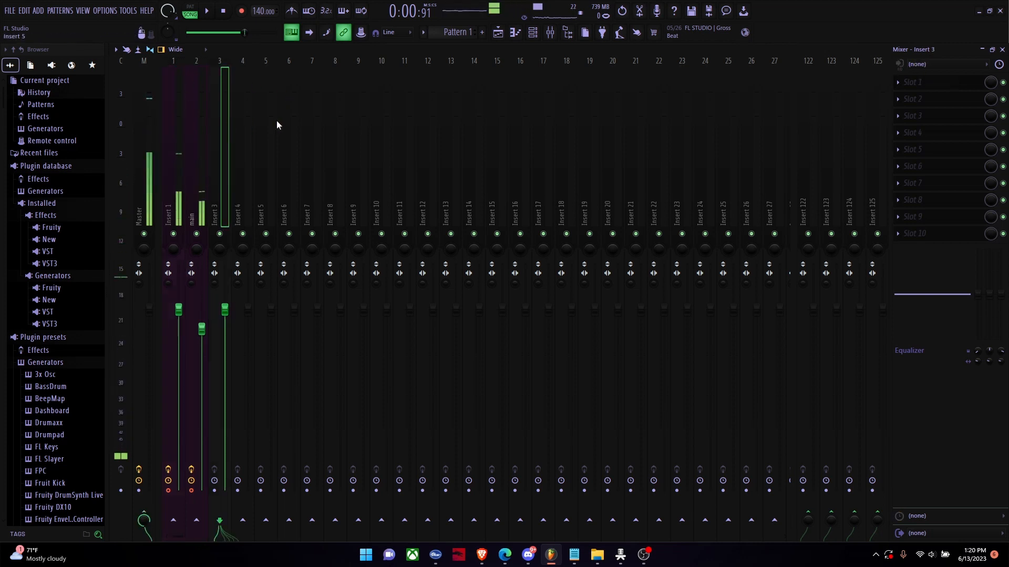
pyautogui.click(279, 120)
pyautogui.click(178, 109)
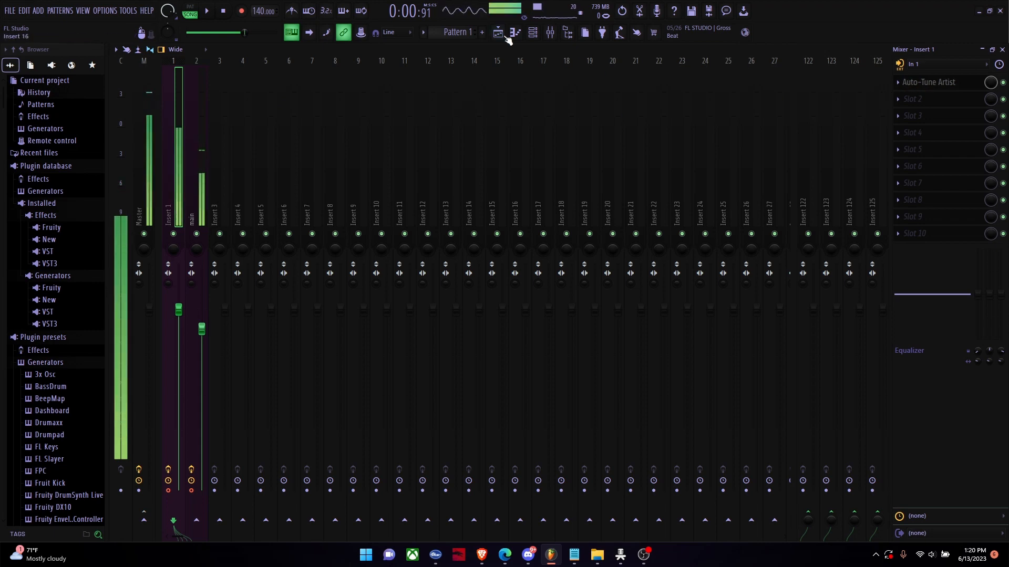
# Step: Record a short audio take into the playlist from the armed Insert 1 and main mixer tracks
pyautogui.click(490, 39)
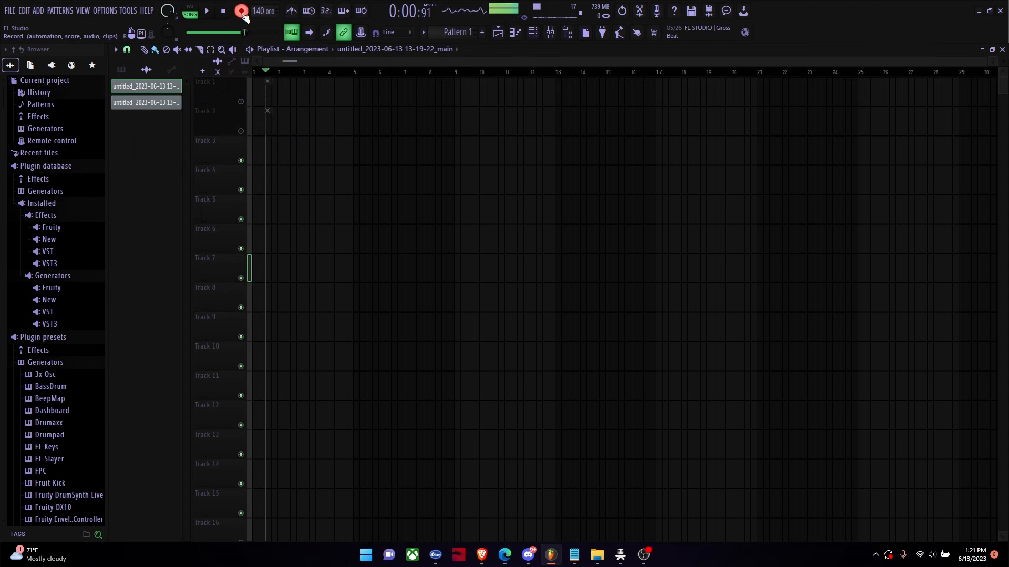
pyautogui.press('space')
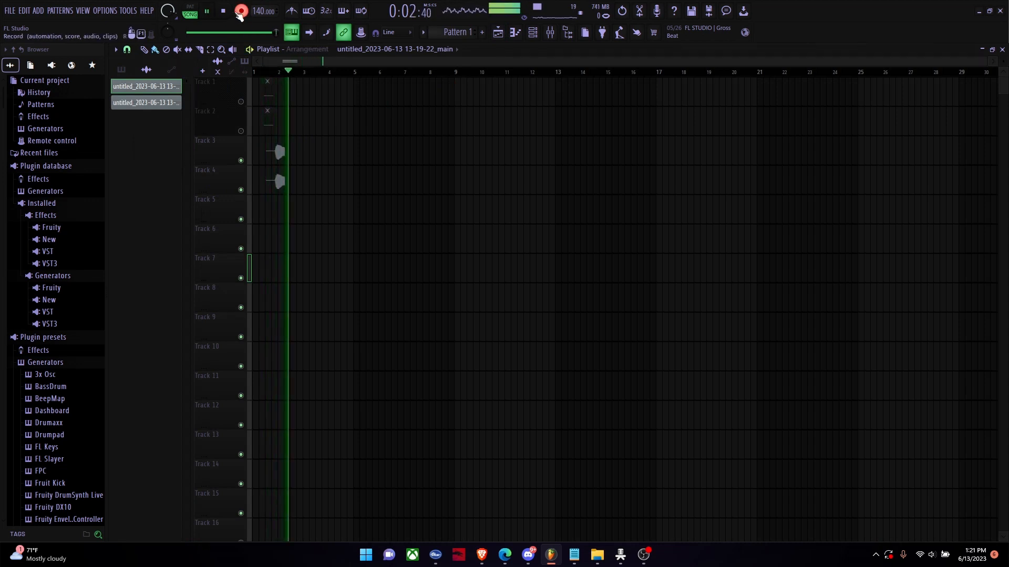
pyautogui.click(239, 11)
pyautogui.click(208, 12)
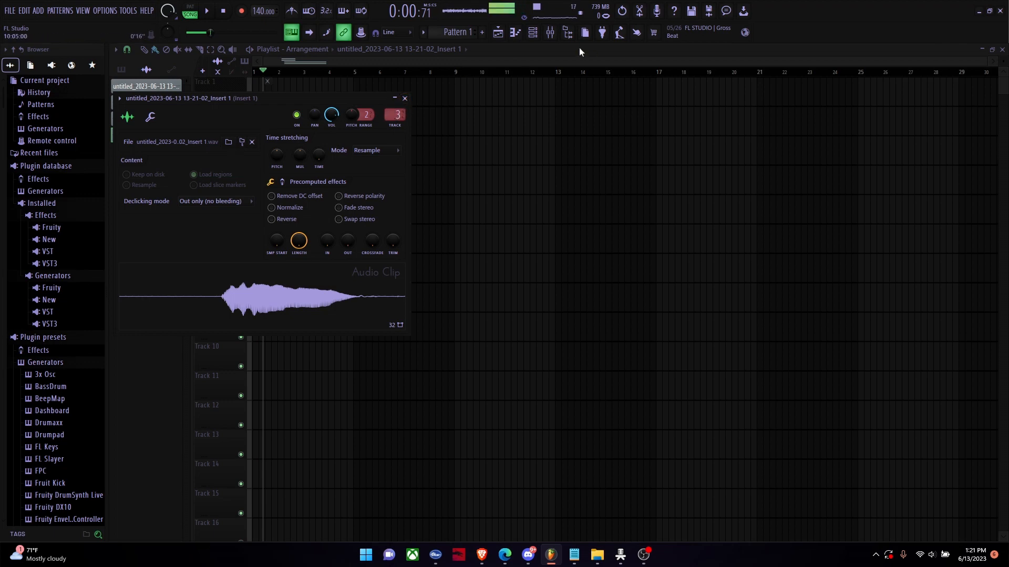
# Step: Show the mixer track the Insert 1 clip is routed to, and inspect the effects on main and Insert 1
pyautogui.doubleClick(398, 108)
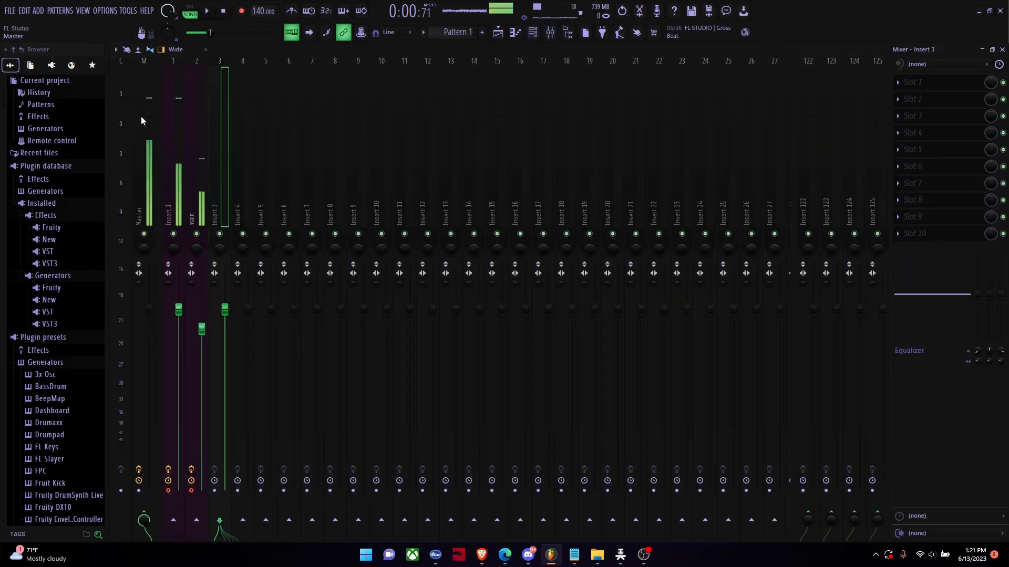
pyautogui.click(196, 108)
pyautogui.click(159, 100)
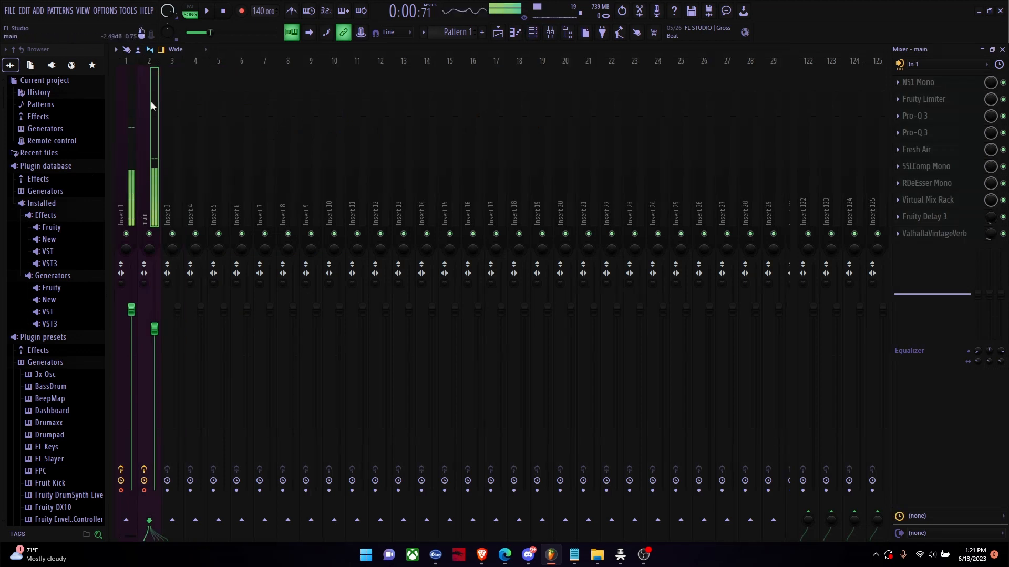
pyautogui.click(112, 114)
pyautogui.click(178, 100)
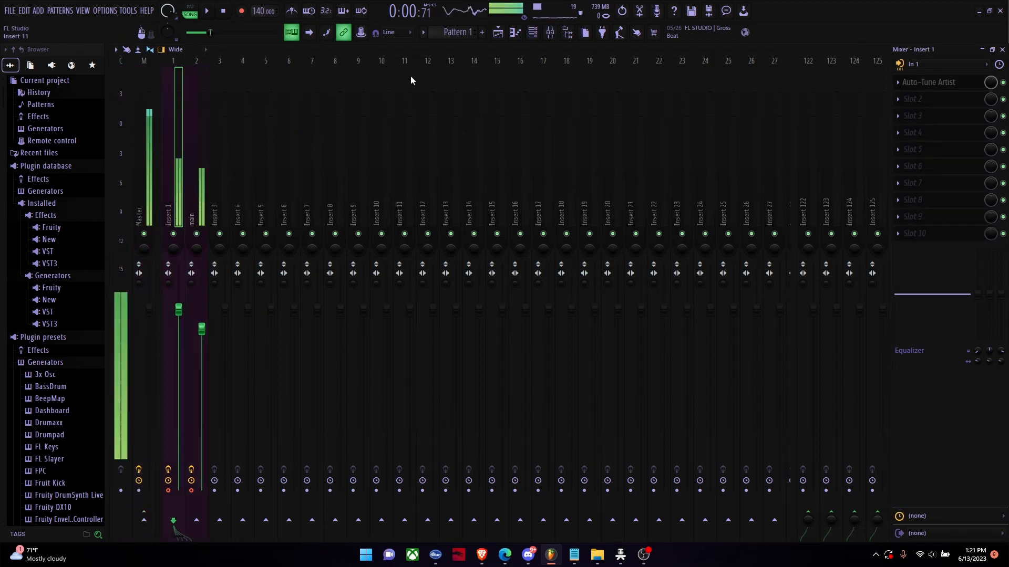
# Step: Route the recorded Insert 1 clip on Track 3 to mixer track 4
pyautogui.click(498, 37)
pyautogui.doubleClick(268, 143)
pyautogui.moveTo(397, 115); pyautogui.dragTo(396, 107)
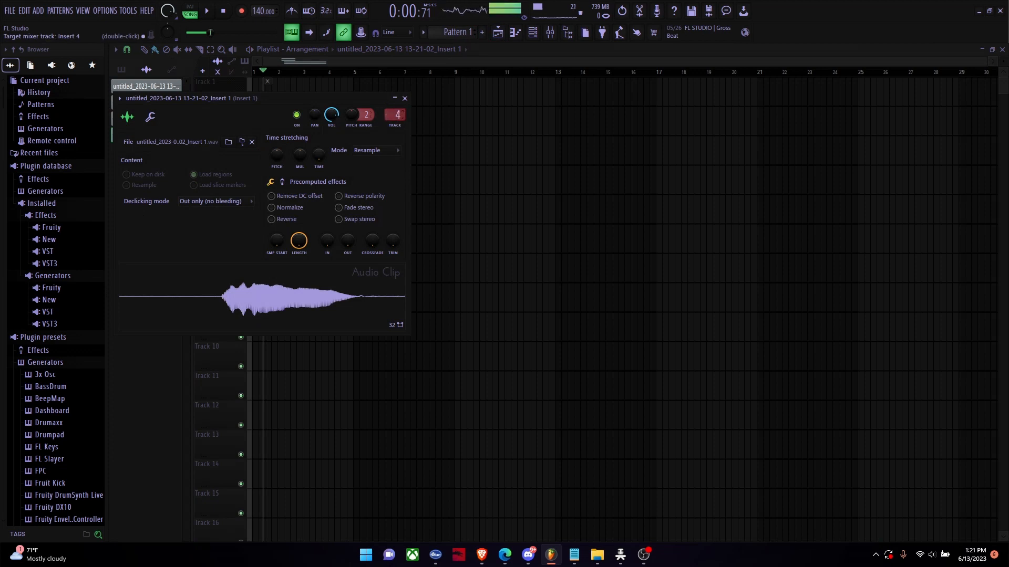
pyautogui.click(279, 79)
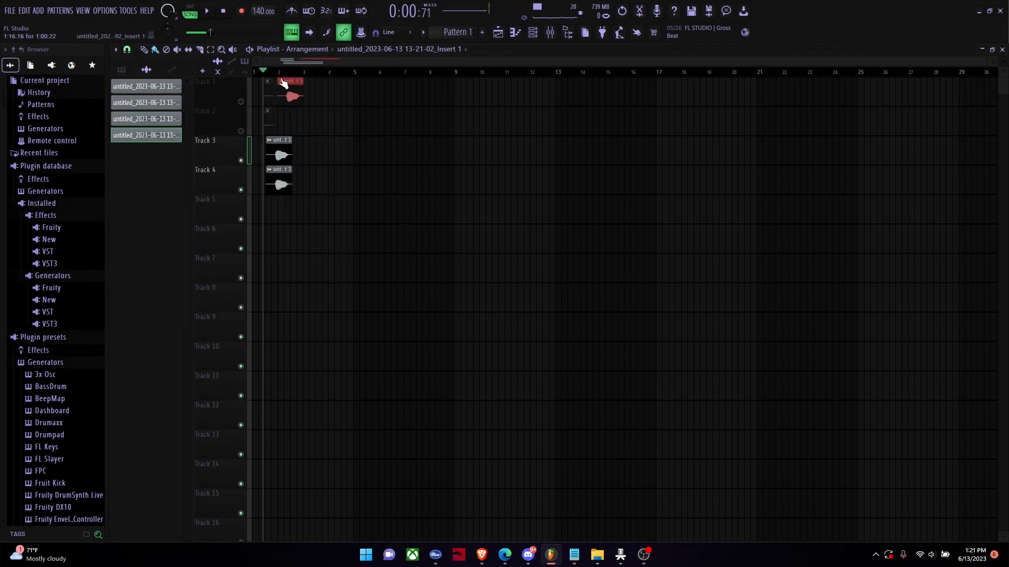
pyautogui.click(281, 81)
pyautogui.rightClick(289, 80)
# Step: Play back the recorded clips from just before bar 2
pyautogui.click(276, 73)
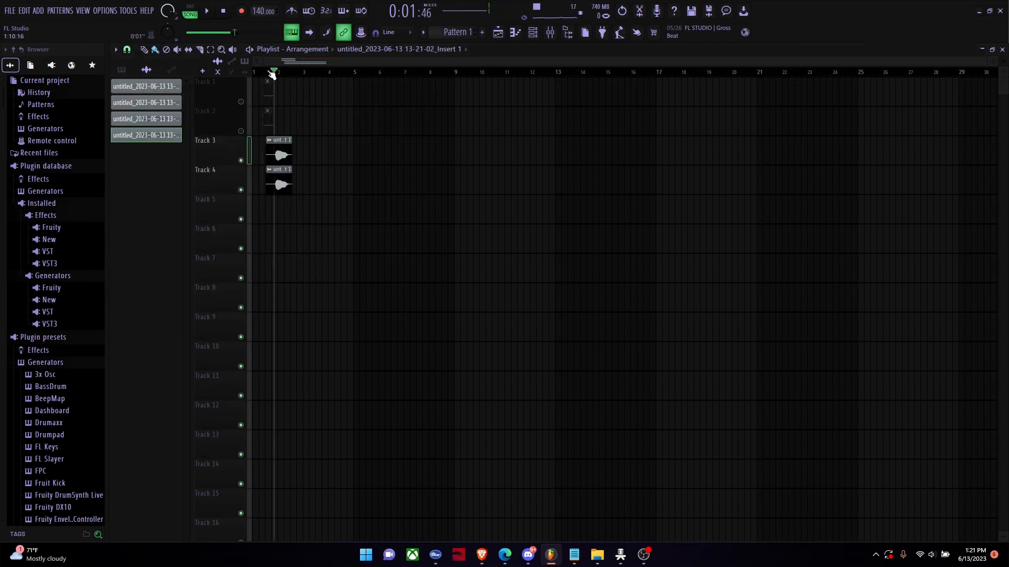
pyautogui.click(208, 11)
pyautogui.click(207, 12)
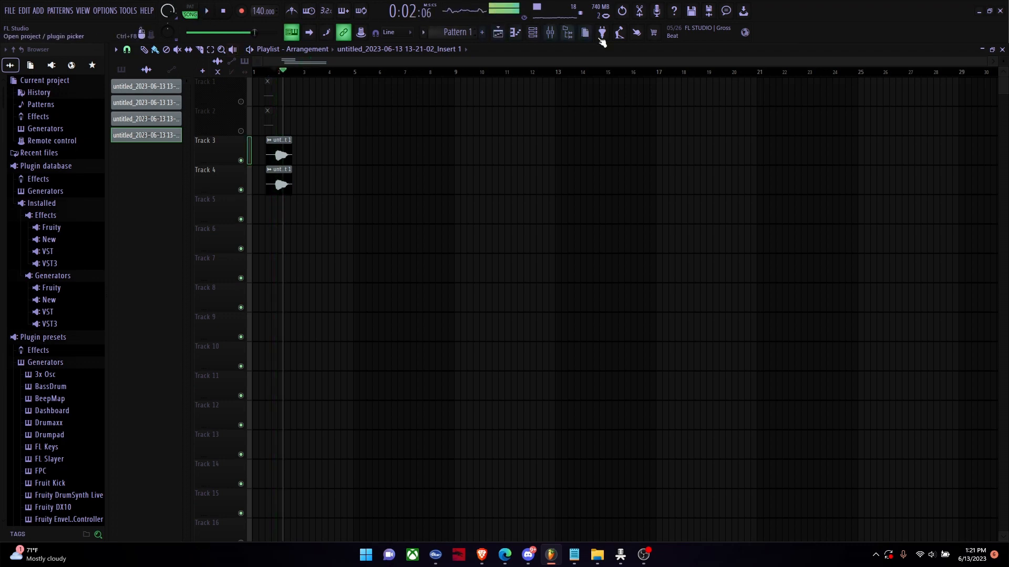
# Step: Check the Auto-Tune Artist settings on Insert 1 and replay the recorded clips in the playlist
pyautogui.click(550, 32)
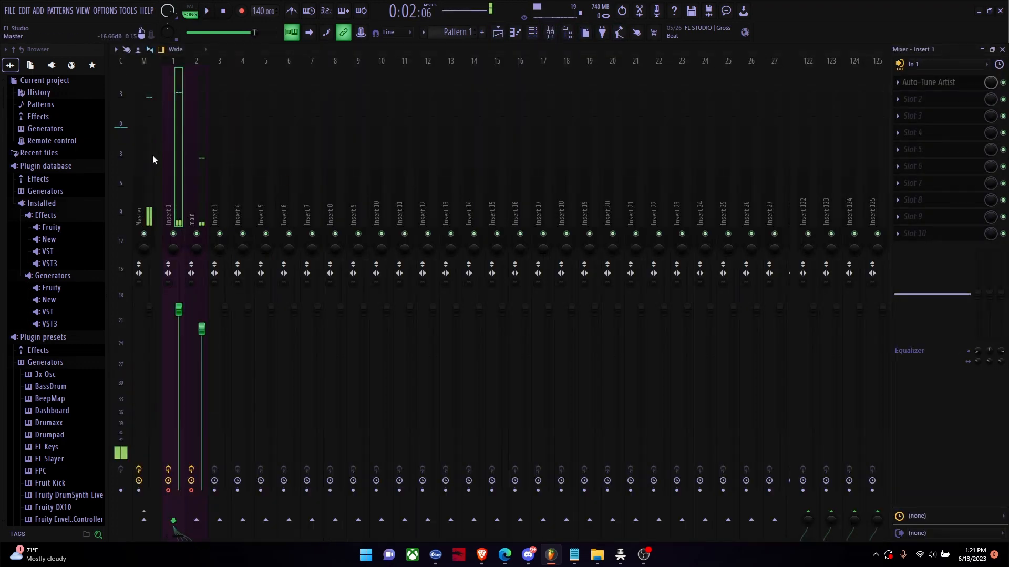
pyautogui.click(938, 84)
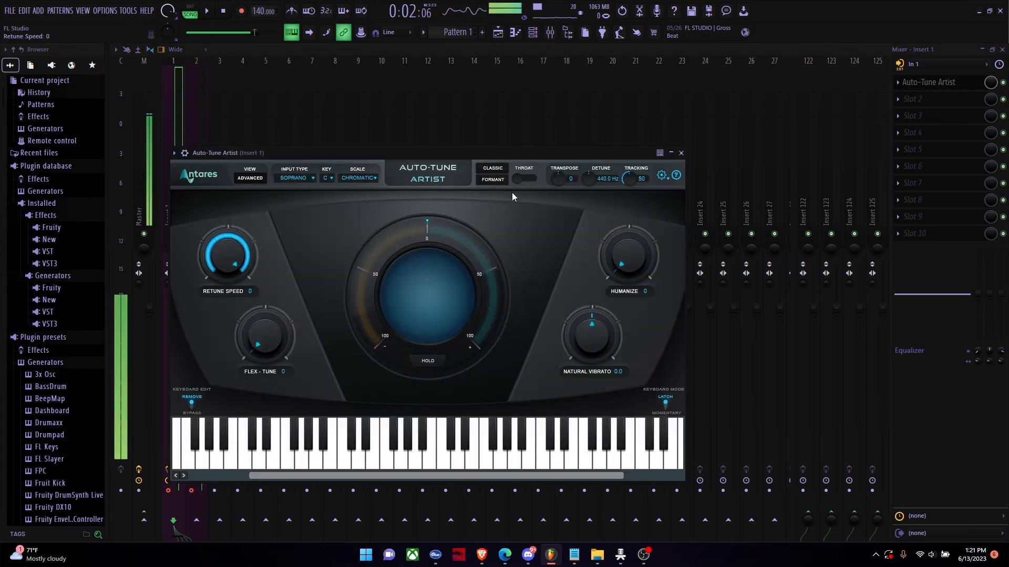
pyautogui.click(672, 153)
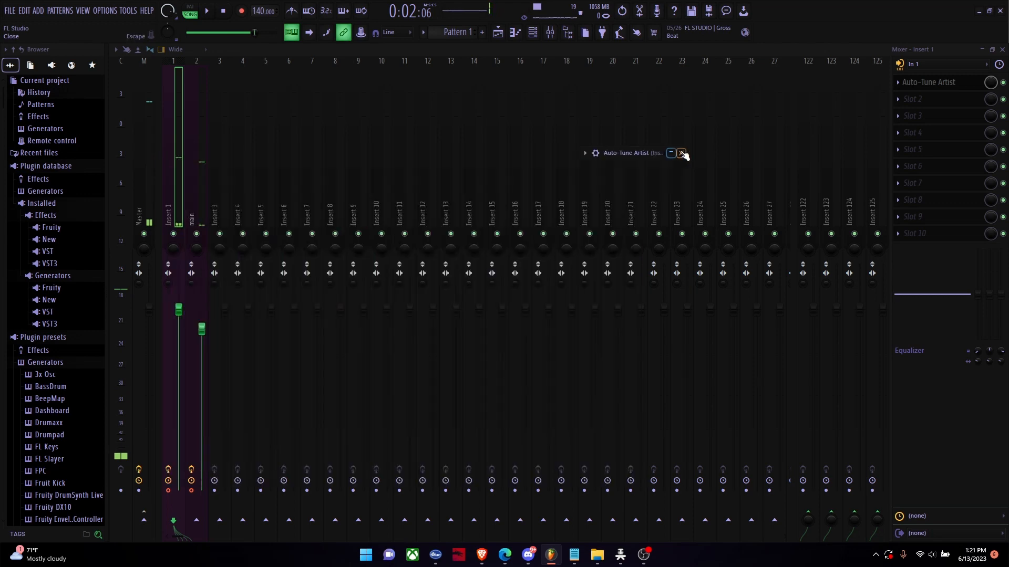
pyautogui.click(498, 32)
pyautogui.click(277, 73)
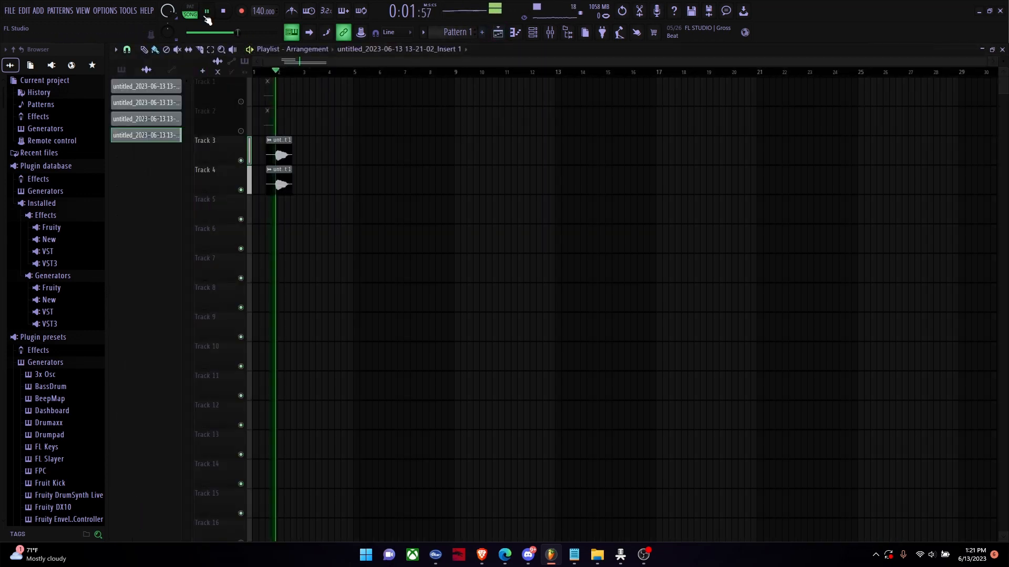
# Step: Disable Insert 1's routing to the master and set its audio input to (none)
pyautogui.click(550, 32)
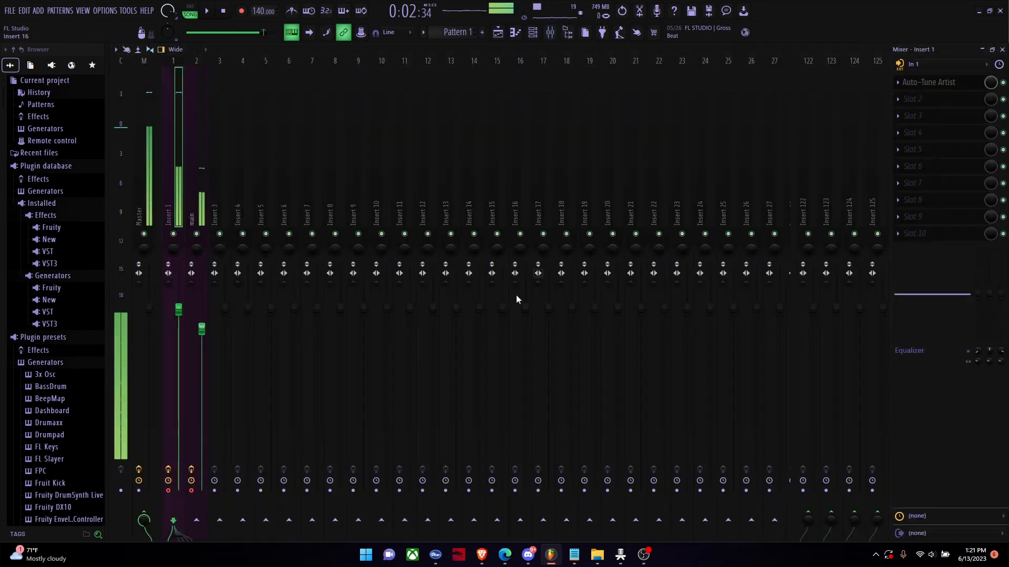
pyautogui.click(143, 519)
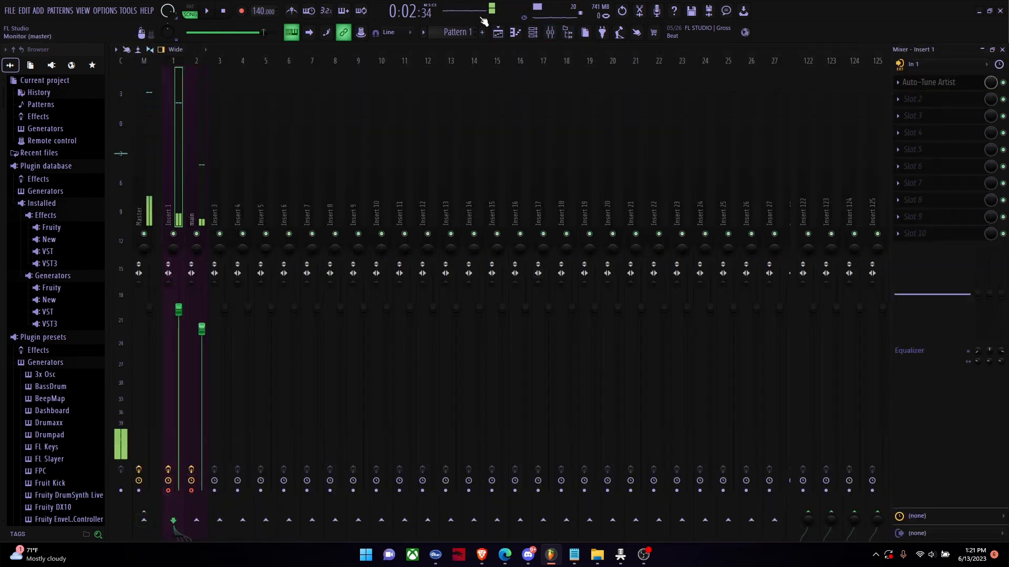
pyautogui.click(919, 63)
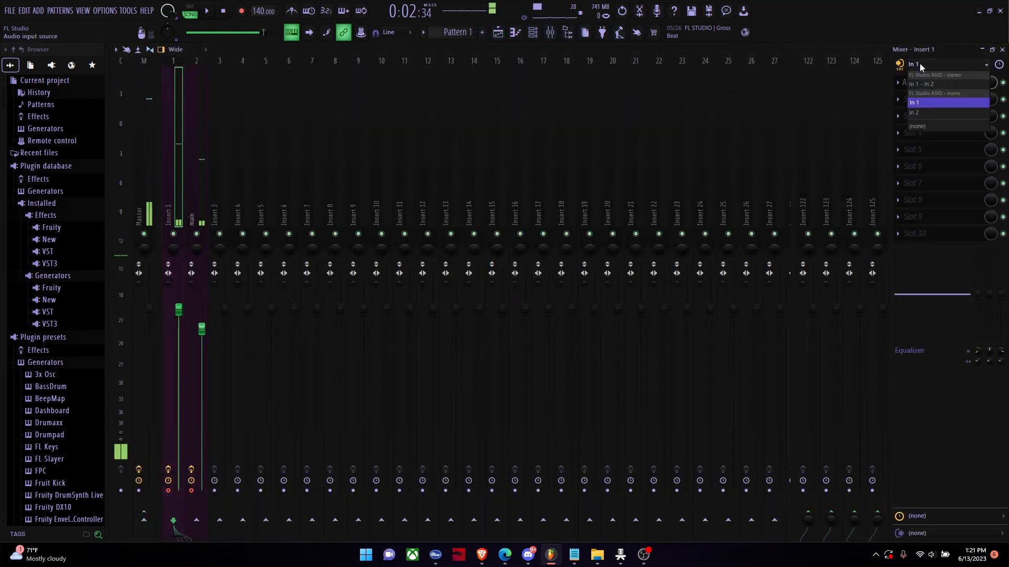
pyautogui.click(898, 126)
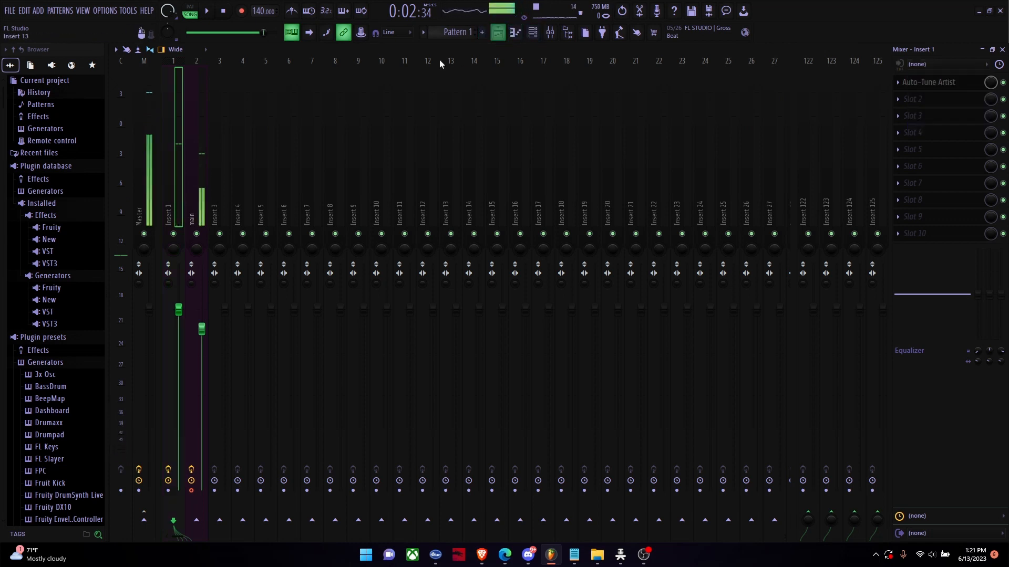
# Step: Consolidate playlist Track 3 into a new audio clip
pyautogui.click(194, 151)
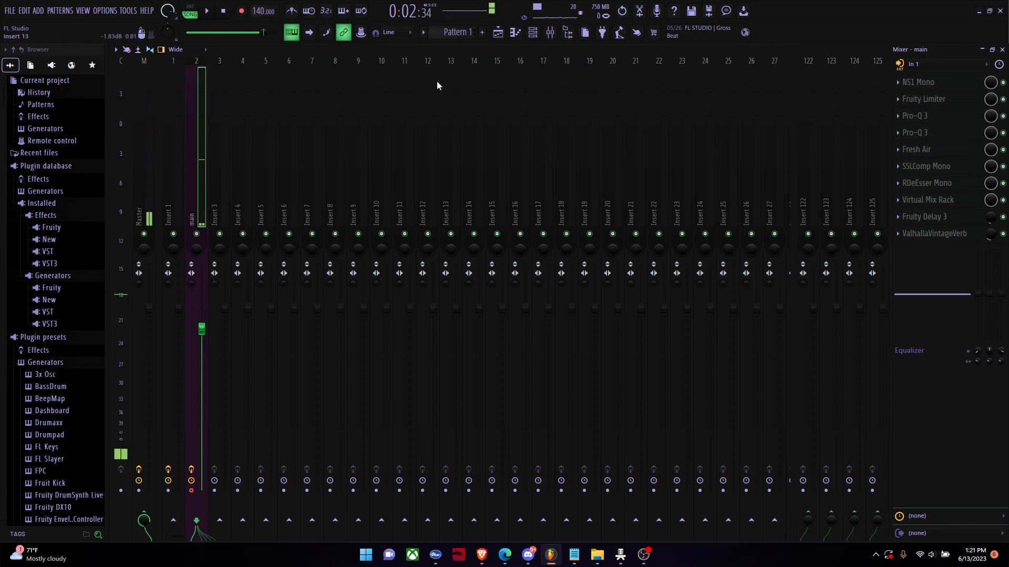
pyautogui.click(497, 33)
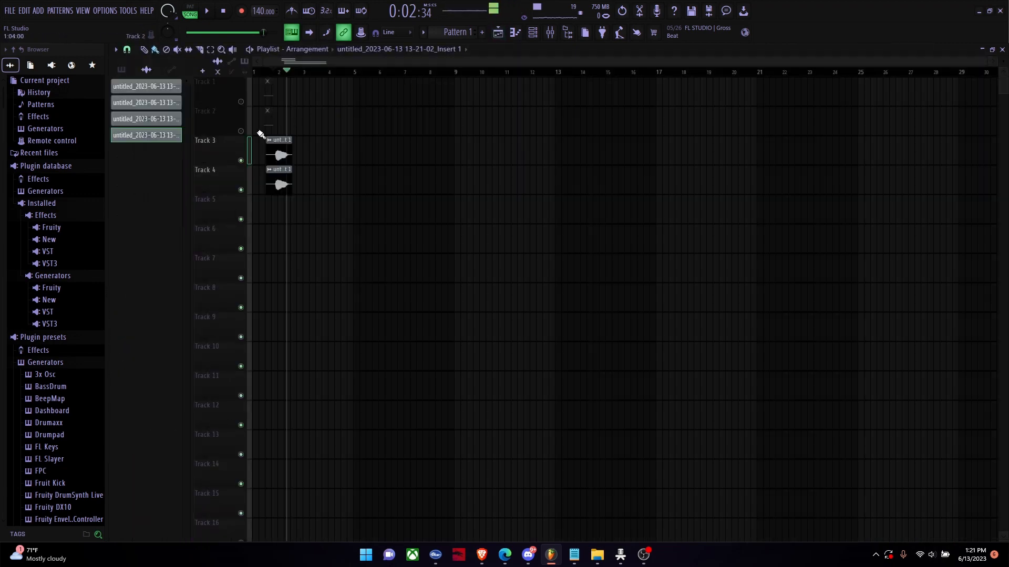
pyautogui.rightClick(233, 137)
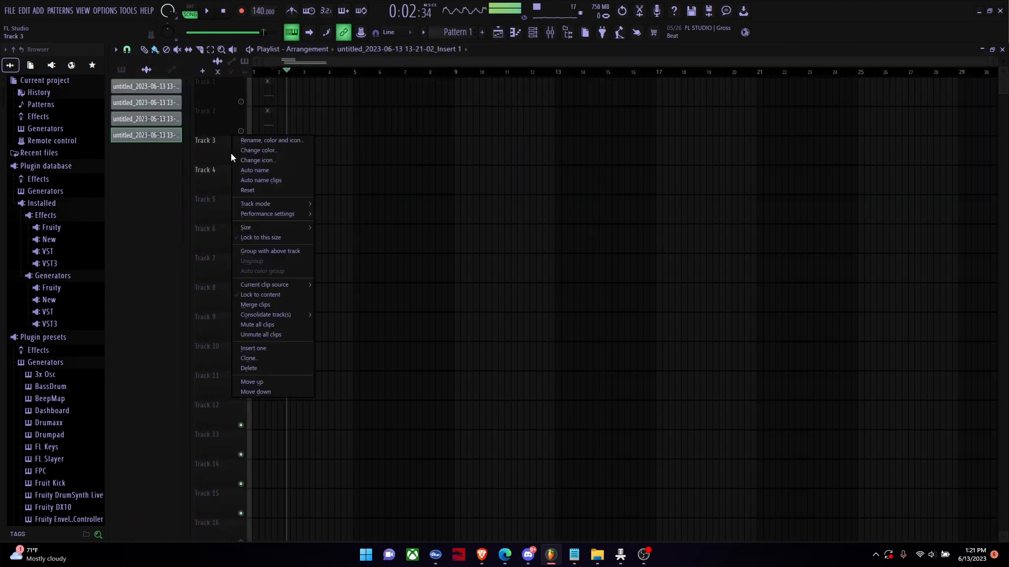
pyautogui.moveTo(268, 314)
pyautogui.click(331, 314)
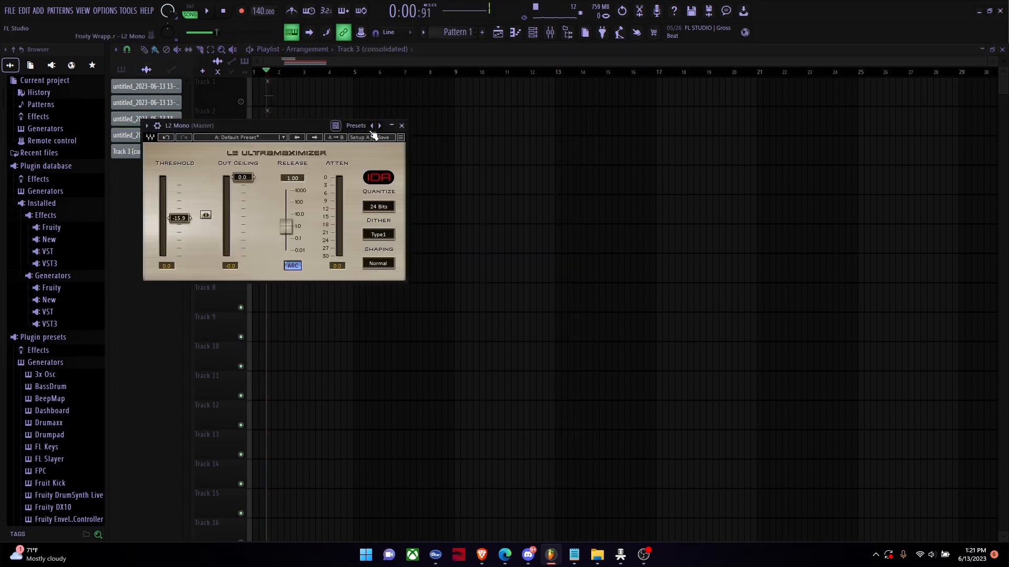
# Step: Dismiss the L2 Mono plugin window and check the consolidated Track 3 clip's channel settings
pyautogui.click(402, 126)
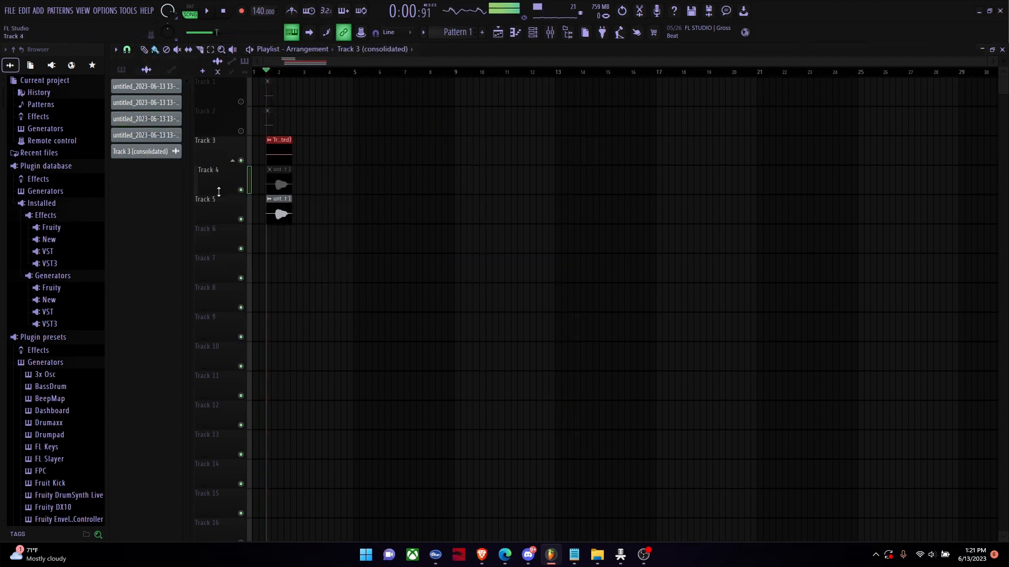
pyautogui.doubleClick(218, 154)
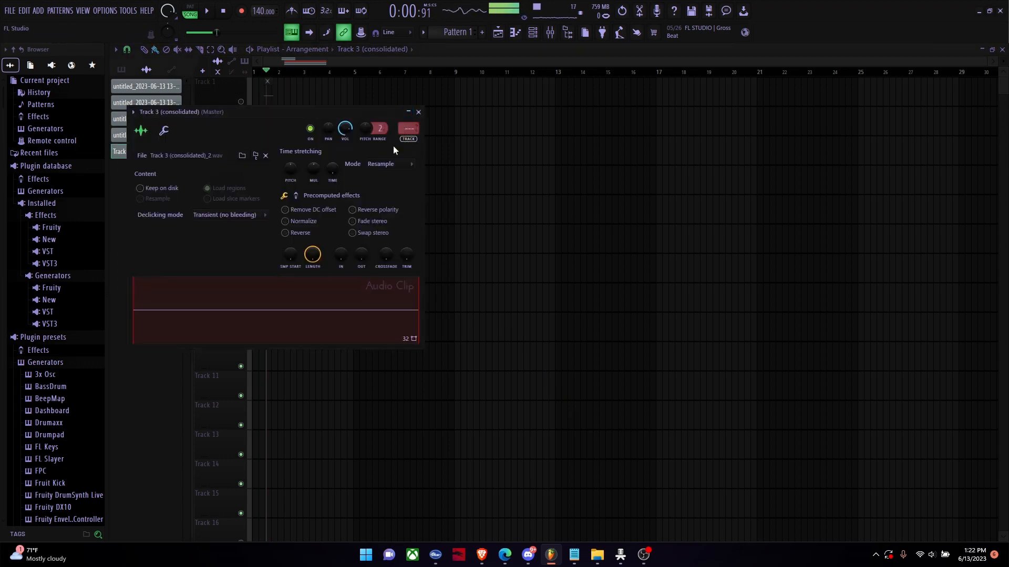
pyautogui.click(418, 111)
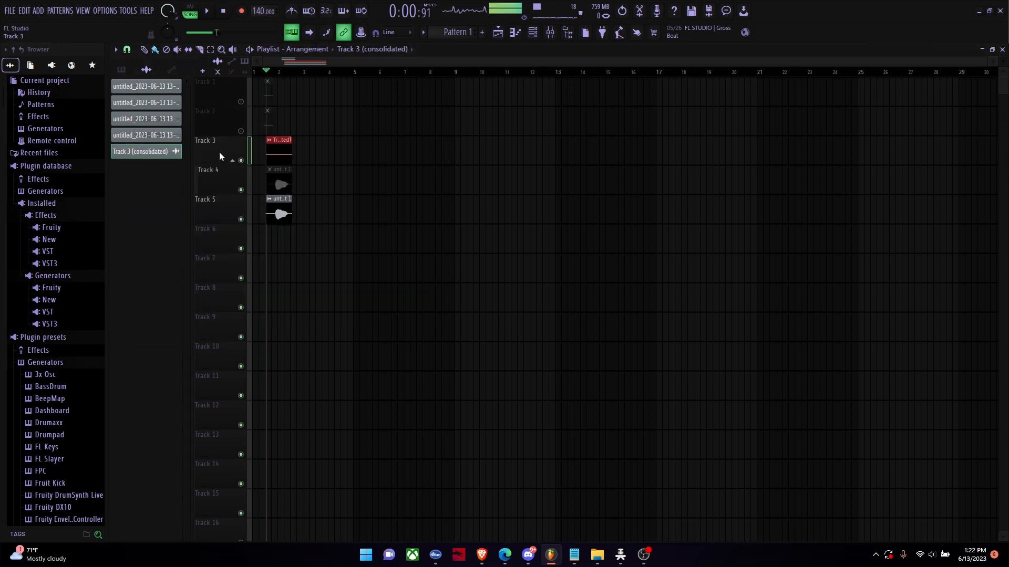
# Step: Check the Track 5 clip's channel settings and route the consolidated Track 3 clip to mixer track 2 (main)
pyautogui.doubleClick(220, 209)
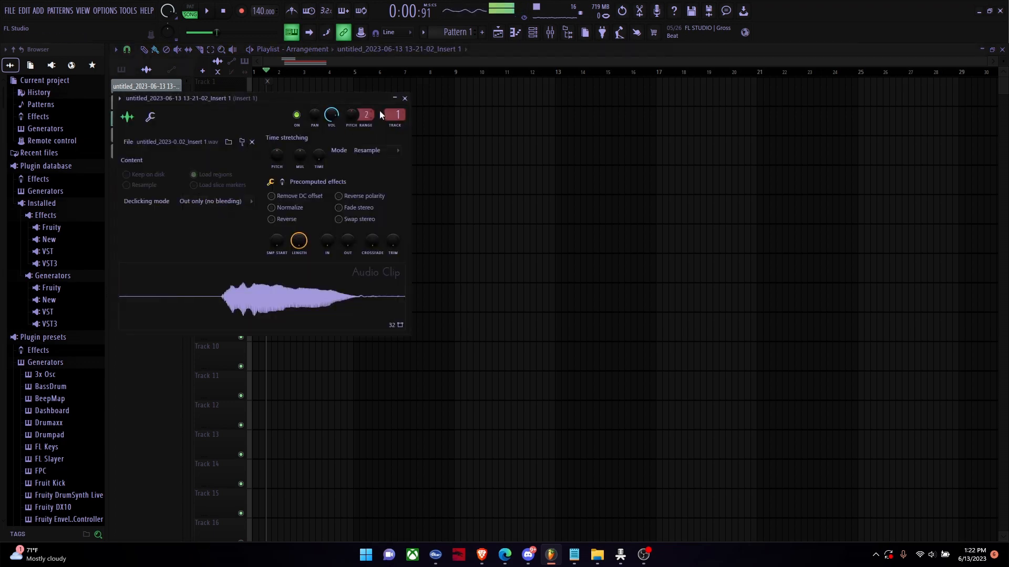
pyautogui.click(405, 99)
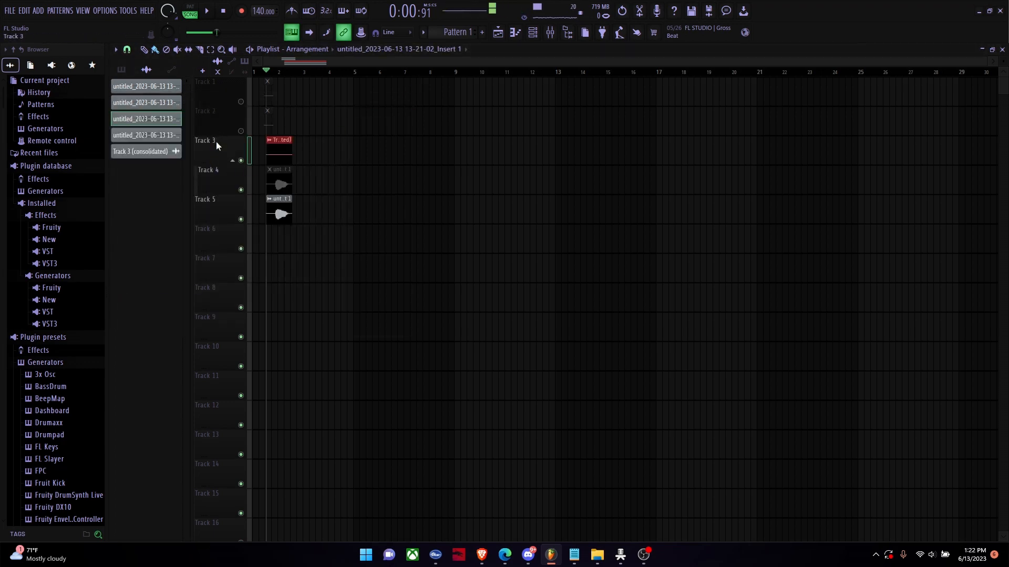
pyautogui.doubleClick(216, 141)
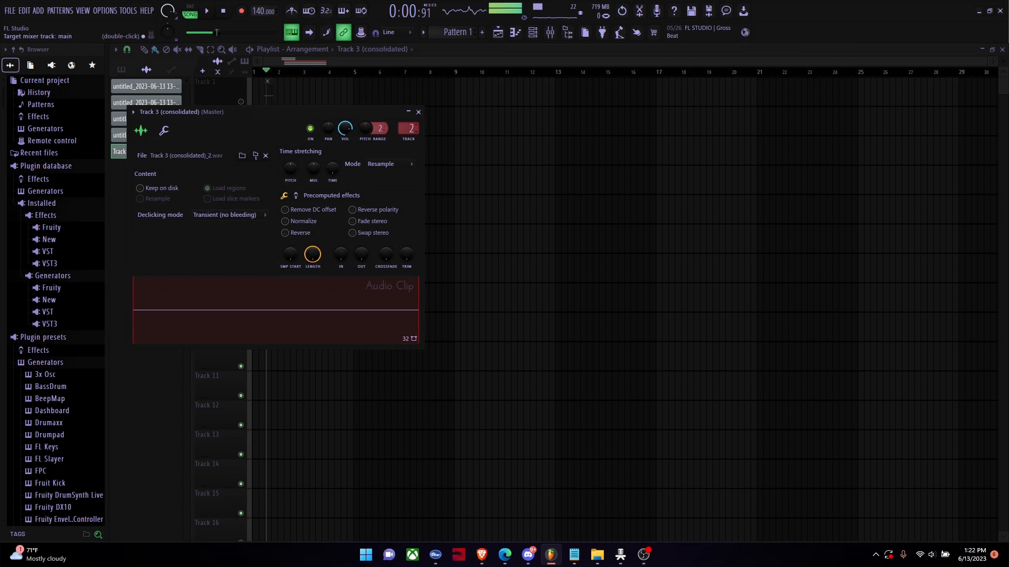
pyautogui.moveTo(408, 128); pyautogui.dragTo(409, 124)
# Step: Recheck the consolidated Track 3 clip's channel settings and review the Insert 1 and main mixer tracks
pyautogui.click(550, 33)
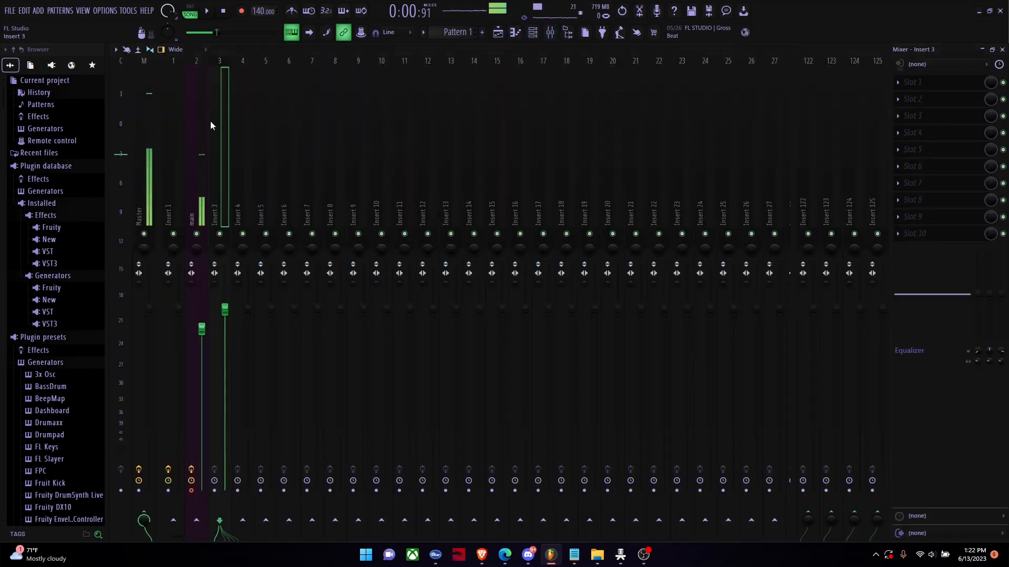
pyautogui.click(498, 33)
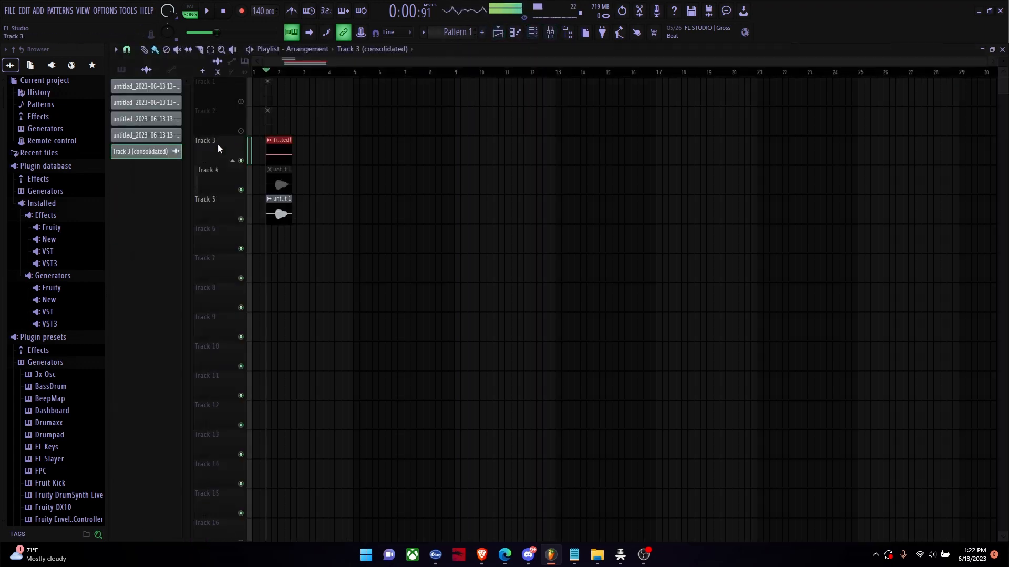
pyautogui.doubleClick(216, 145)
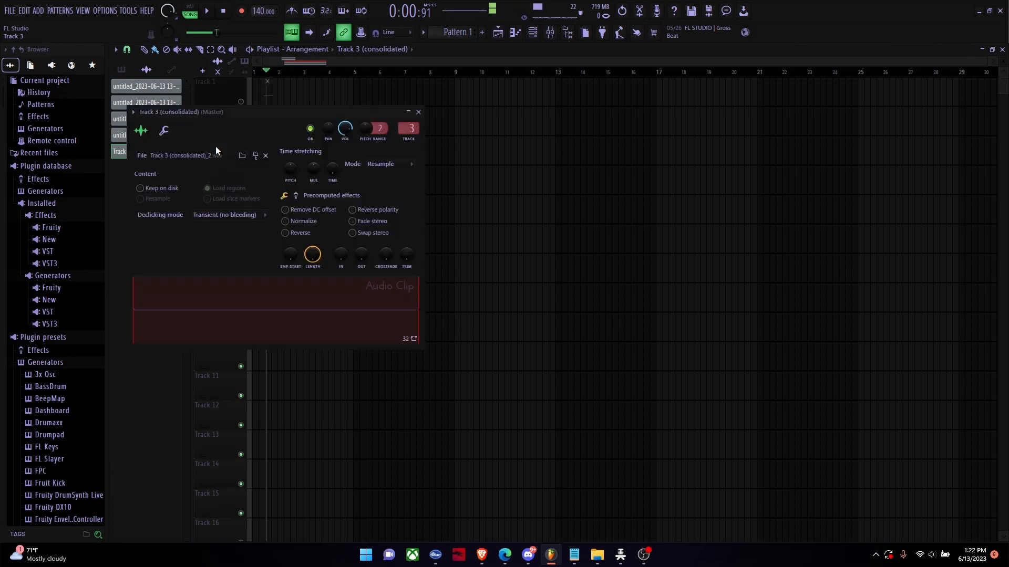
pyautogui.click(550, 33)
pyautogui.click(500, 34)
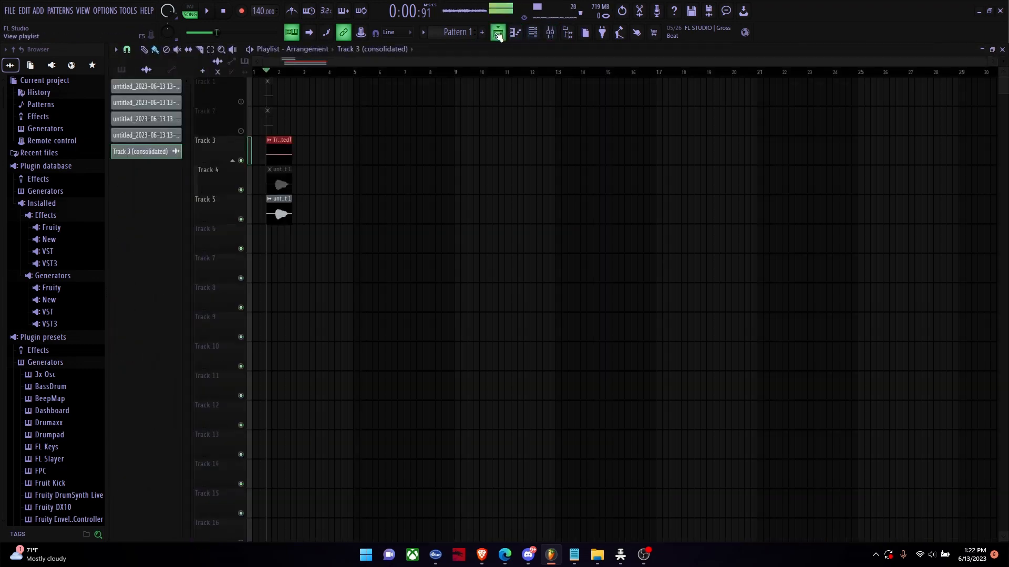
pyautogui.click(549, 33)
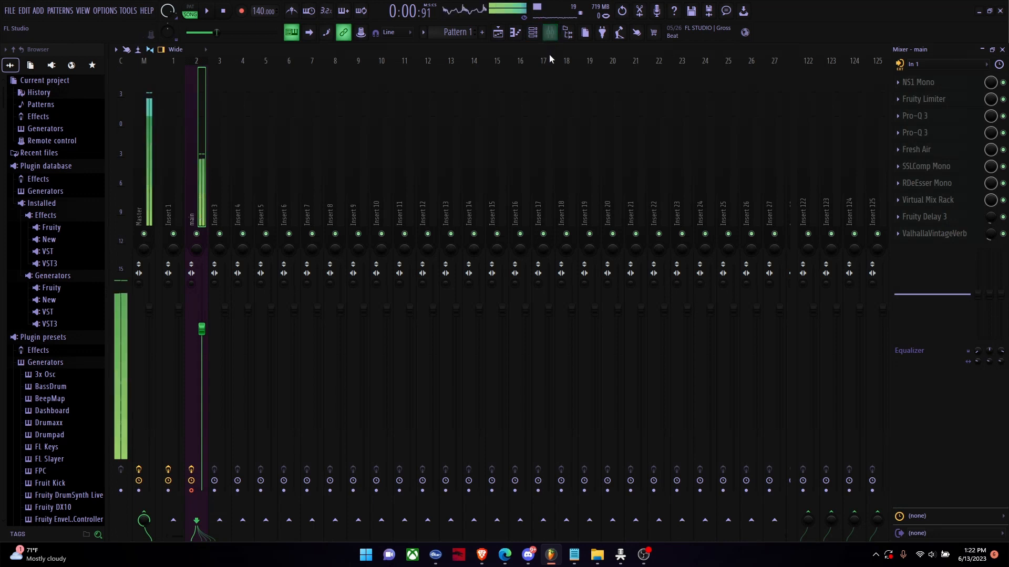
pyautogui.click(179, 130)
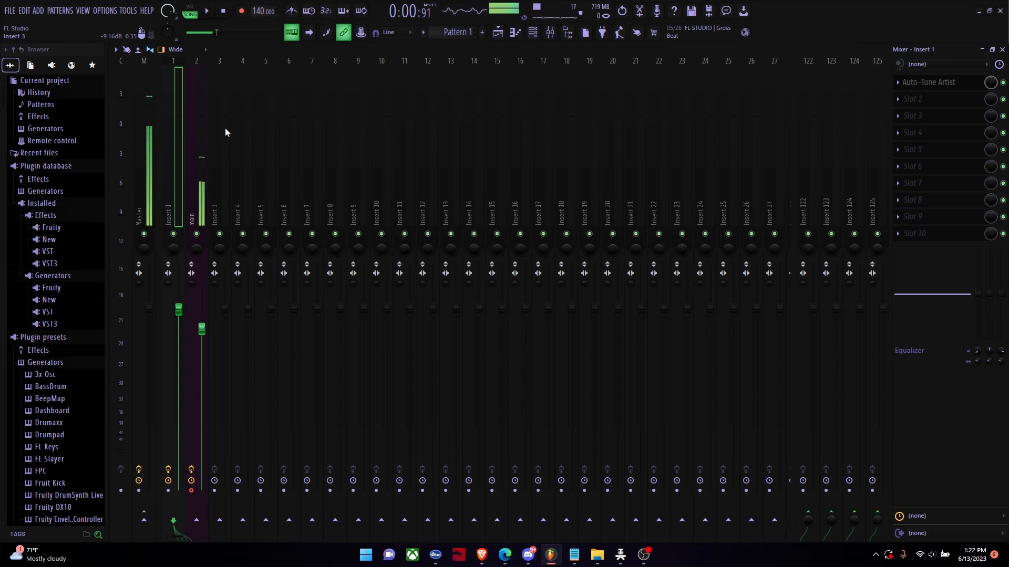
pyautogui.click(206, 118)
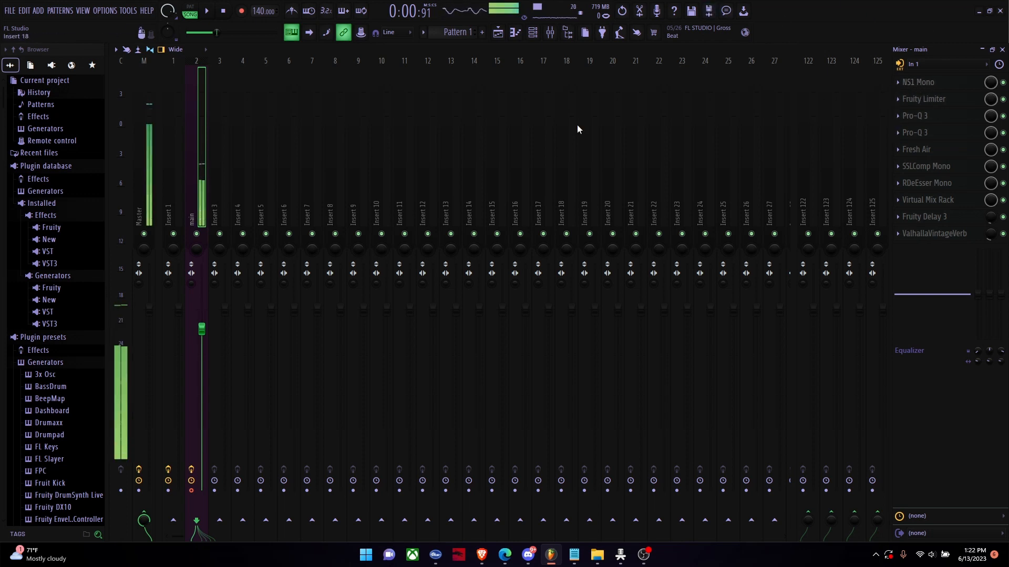
# Step: Set the NS1 Mono noise suppression on the main track to 21.2 and close the plugin
pyautogui.click(932, 84)
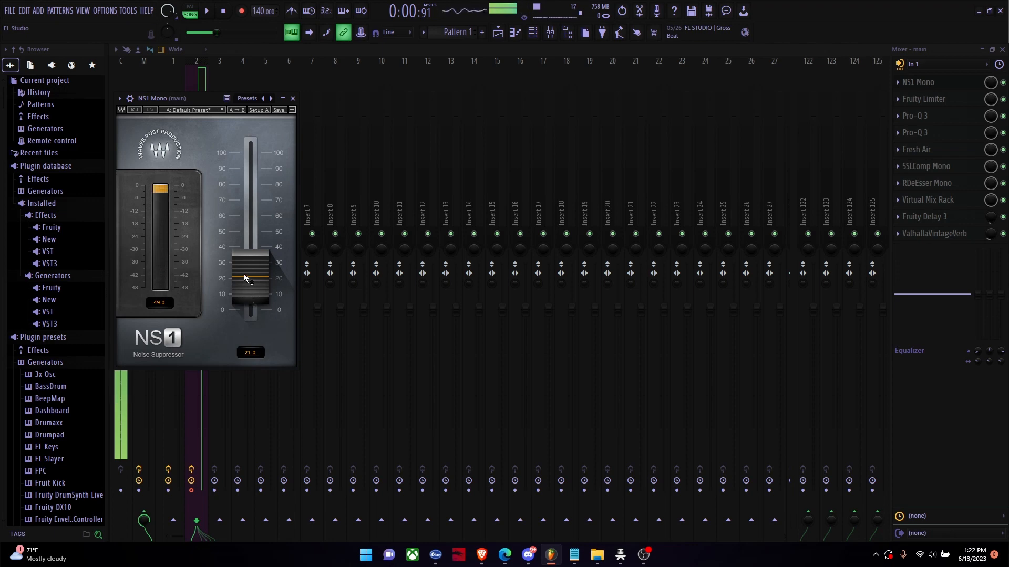
pyautogui.click(248, 354)
pyautogui.click(250, 353)
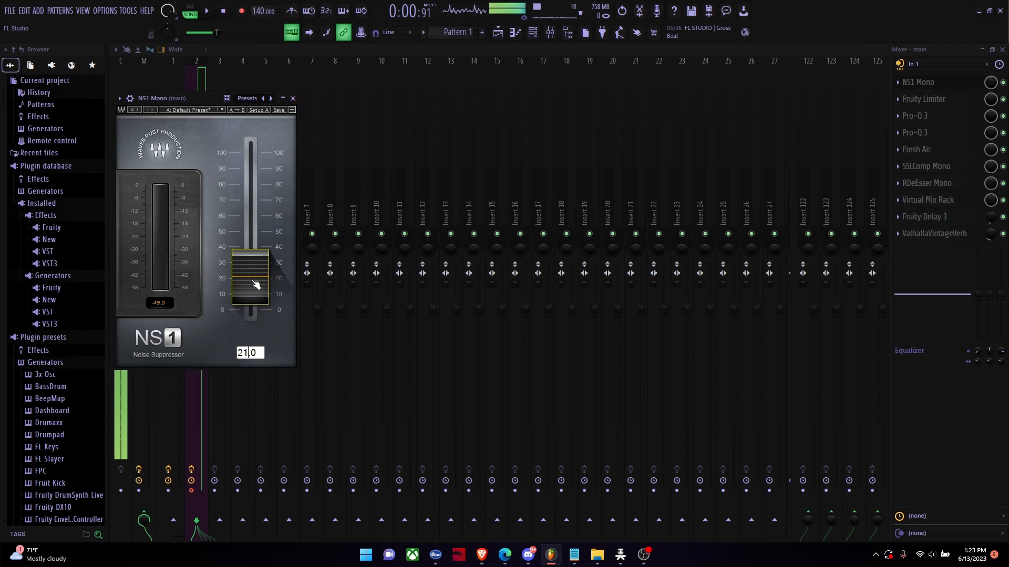
pyautogui.moveTo(256, 284); pyautogui.dragTo(250, 276)
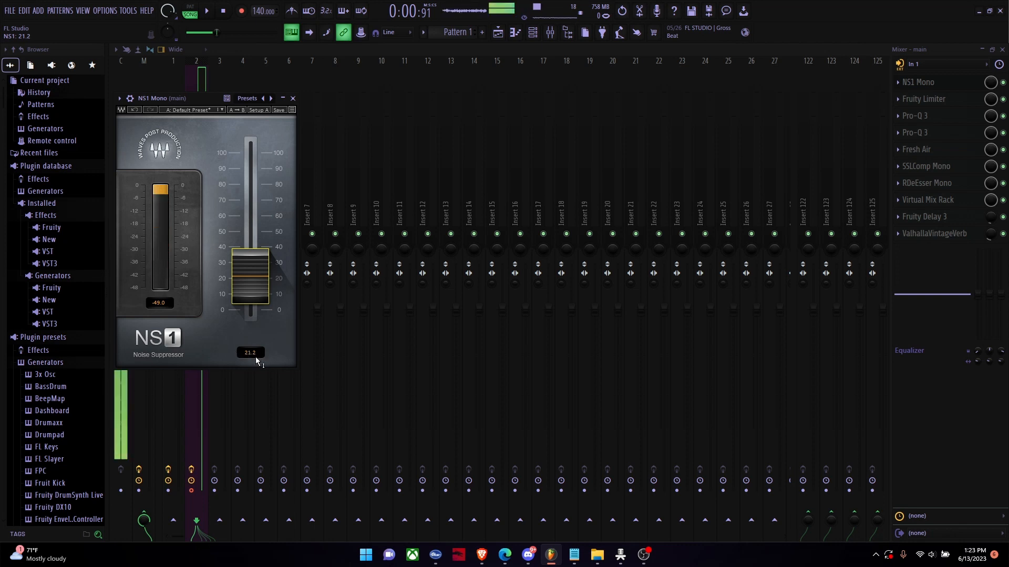
pyautogui.click(921, 85)
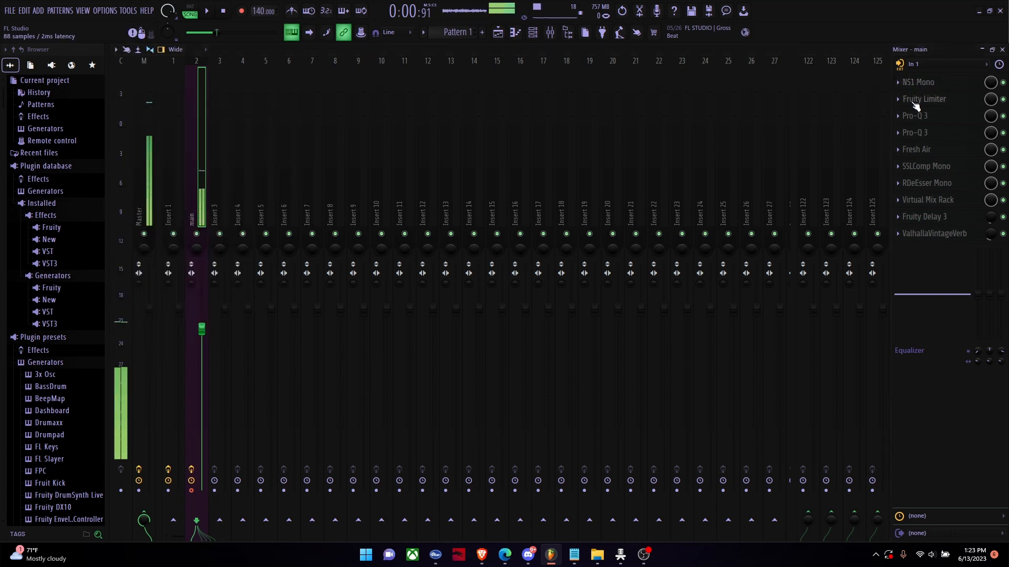
# Step: Open the Fruity Limiter on the main track and review its noise gate threshold, compressor ratio and threshold
pyautogui.click(915, 103)
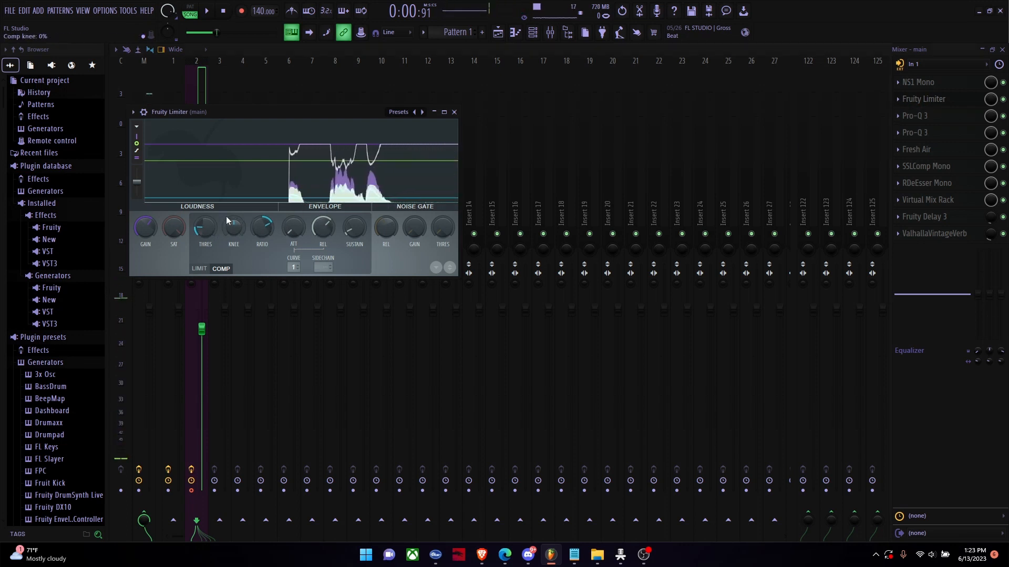
pyautogui.moveTo(441, 229)
pyautogui.mouseDown()
pyautogui.moveTo(442, 219)
pyautogui.moveTo(443, 230)
pyautogui.mouseUp()
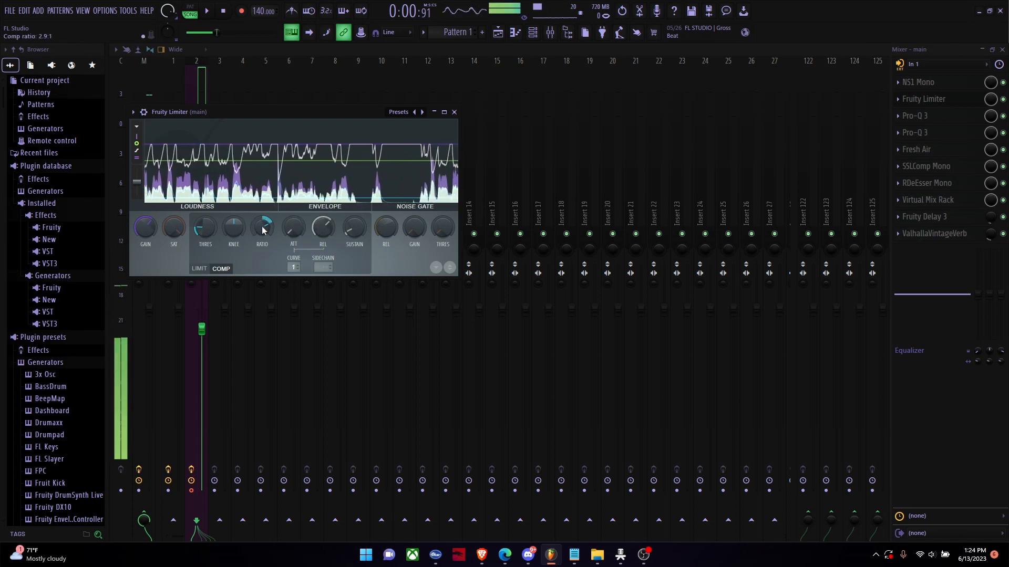
pyautogui.moveTo(262, 229); pyautogui.dragTo(205, 224)
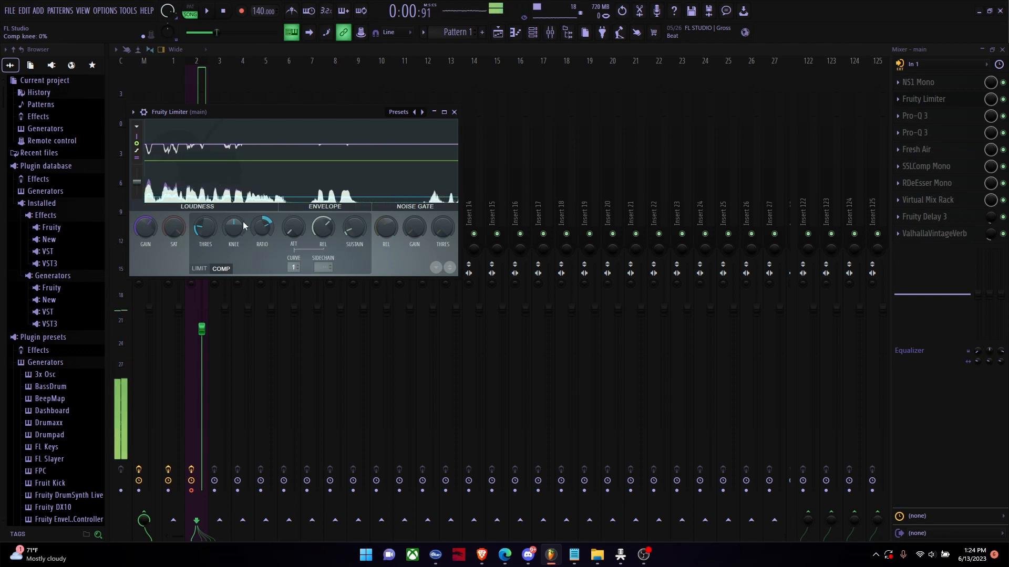
# Step: Reset the Fruity Limiter's gain, raise it to 5.0 dB and close the limiter
pyautogui.rightClick(150, 233)
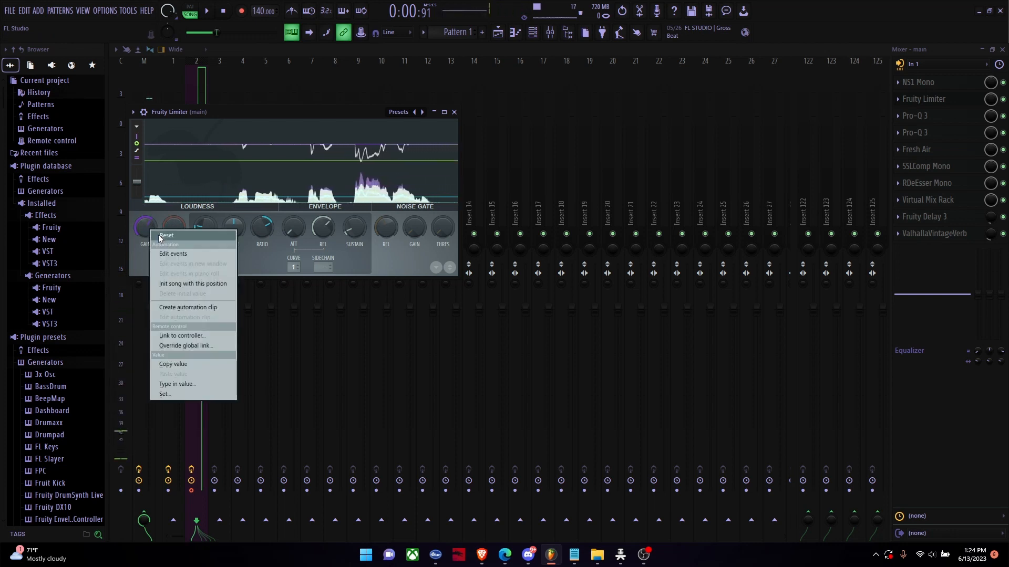
pyautogui.click(142, 224)
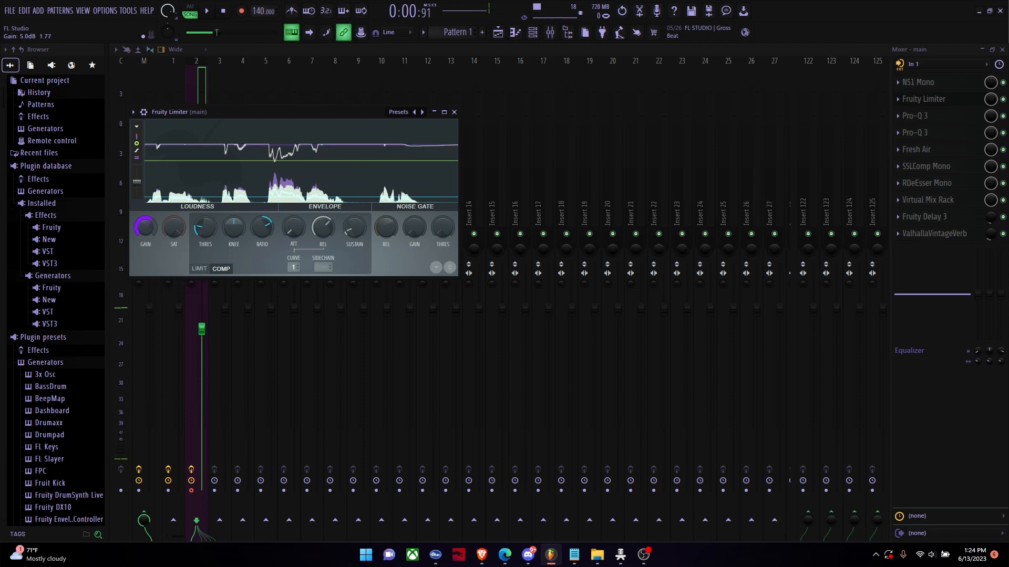
pyautogui.rightClick(146, 225)
pyautogui.click(154, 227)
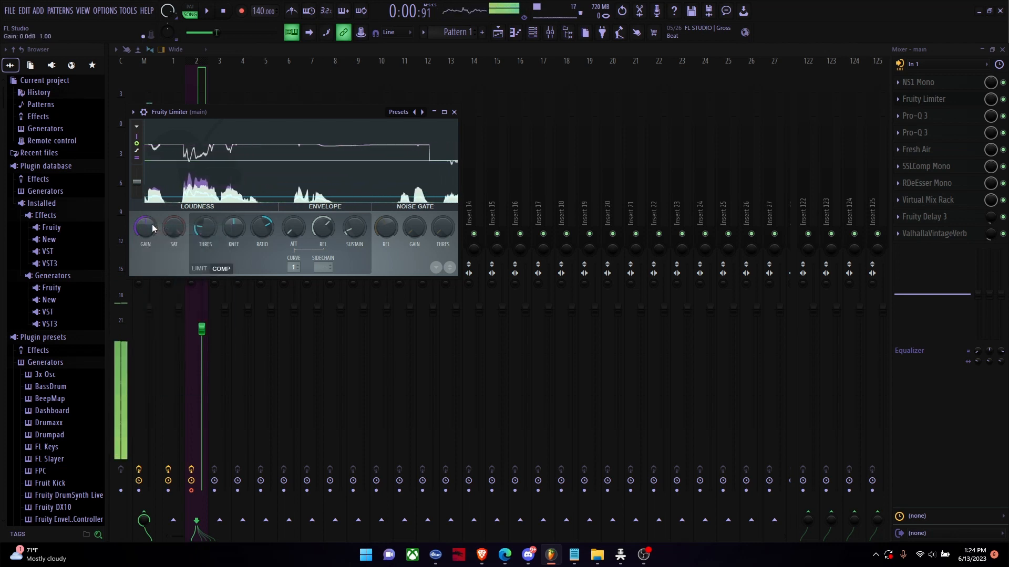
pyautogui.moveTo(150, 225); pyautogui.dragTo(151, 213)
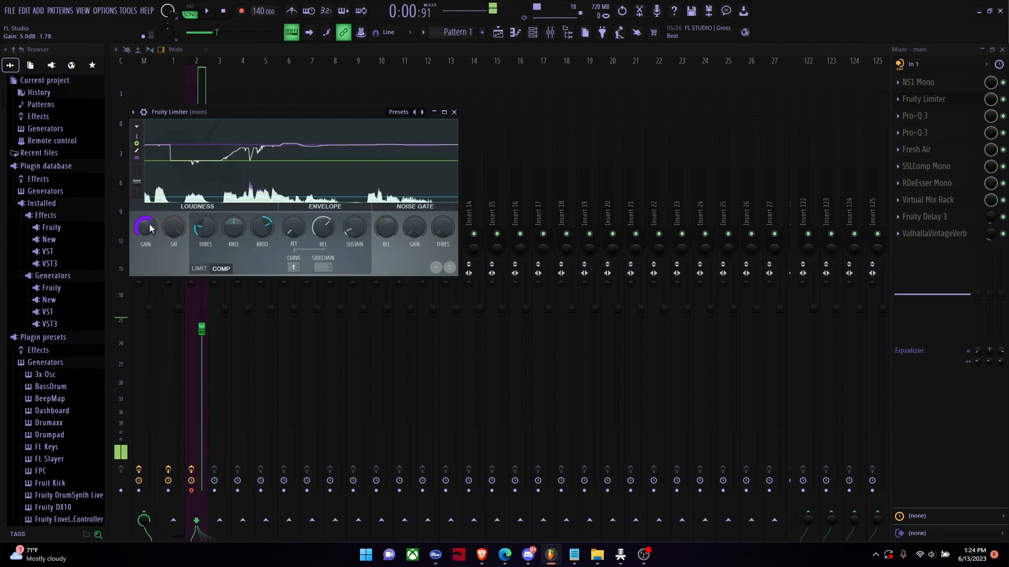
pyautogui.click(932, 100)
# Step: In the first Pro-Q 3 on the main track, audition the low-cut band in solo and set its frequency to about 101 Hz
pyautogui.click(921, 116)
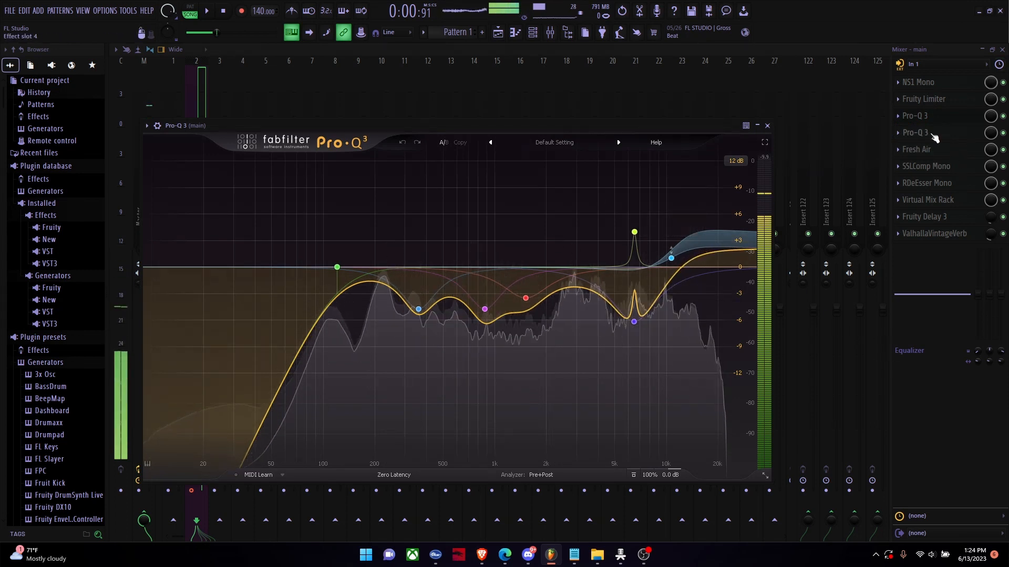
pyautogui.click(923, 117)
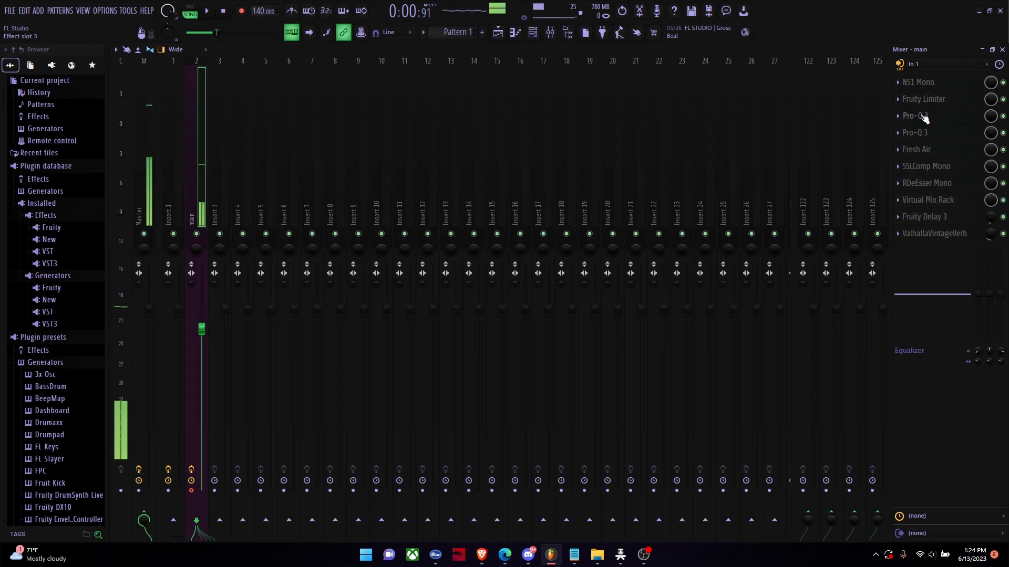
pyautogui.click(923, 117)
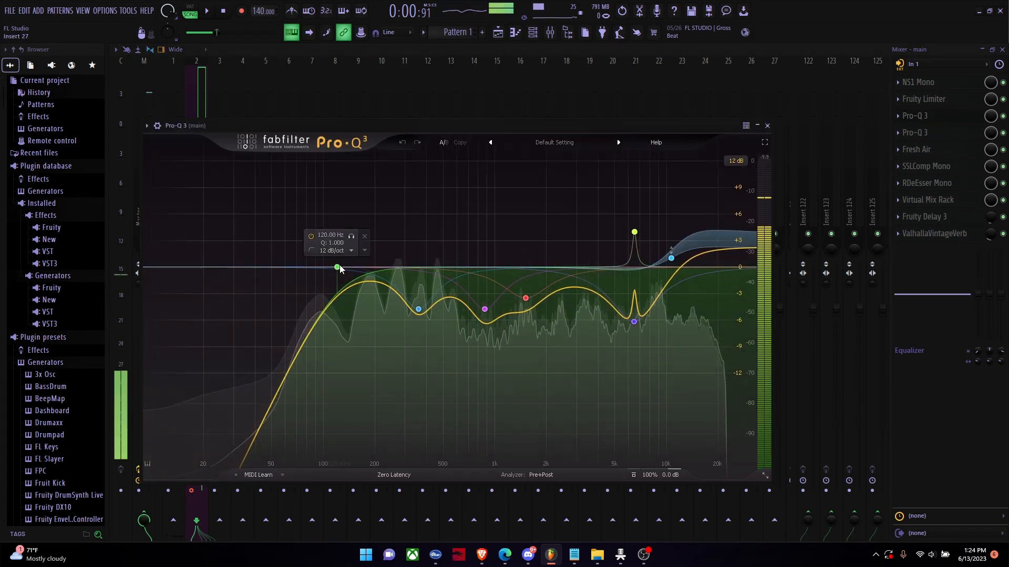
pyautogui.moveTo(340, 269); pyautogui.dragTo(257, 263)
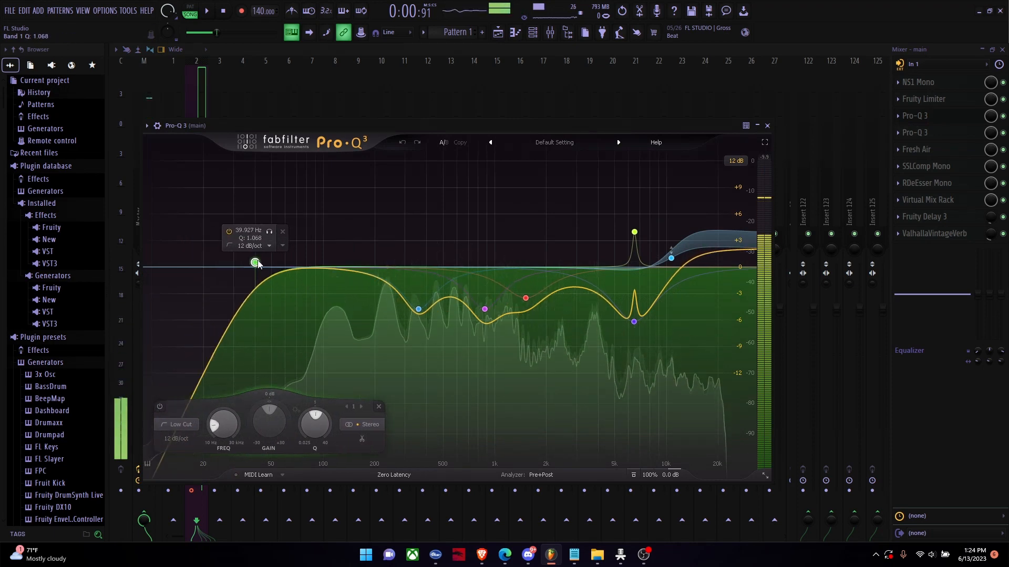
pyautogui.click(268, 235)
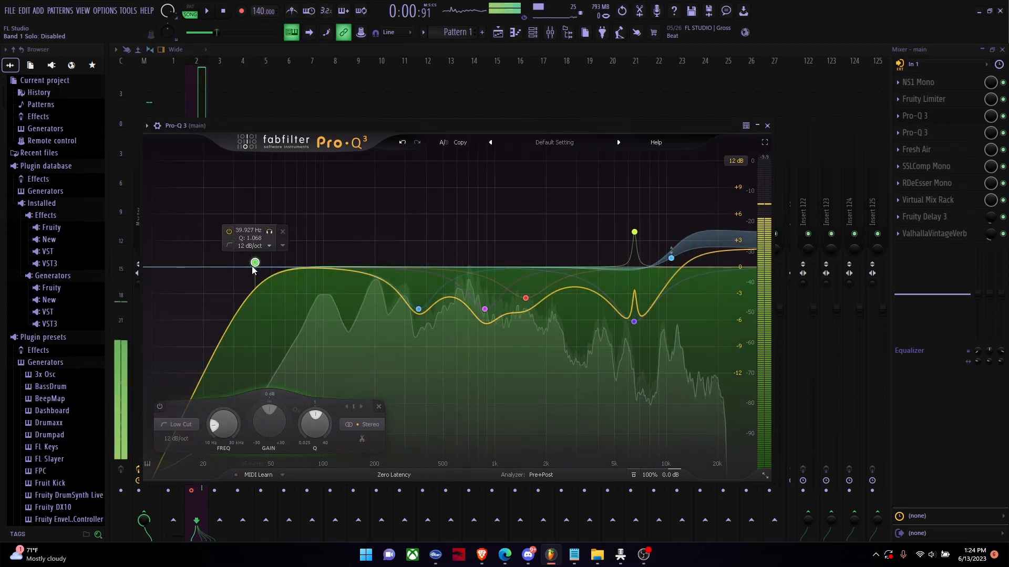
pyautogui.click(270, 234)
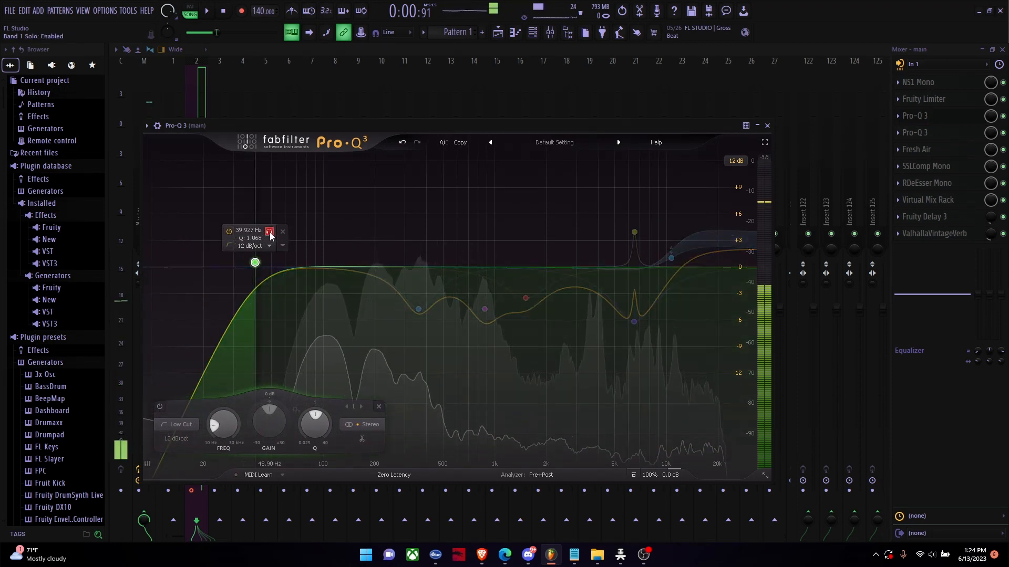
pyautogui.moveTo(254, 263); pyautogui.dragTo(323, 267)
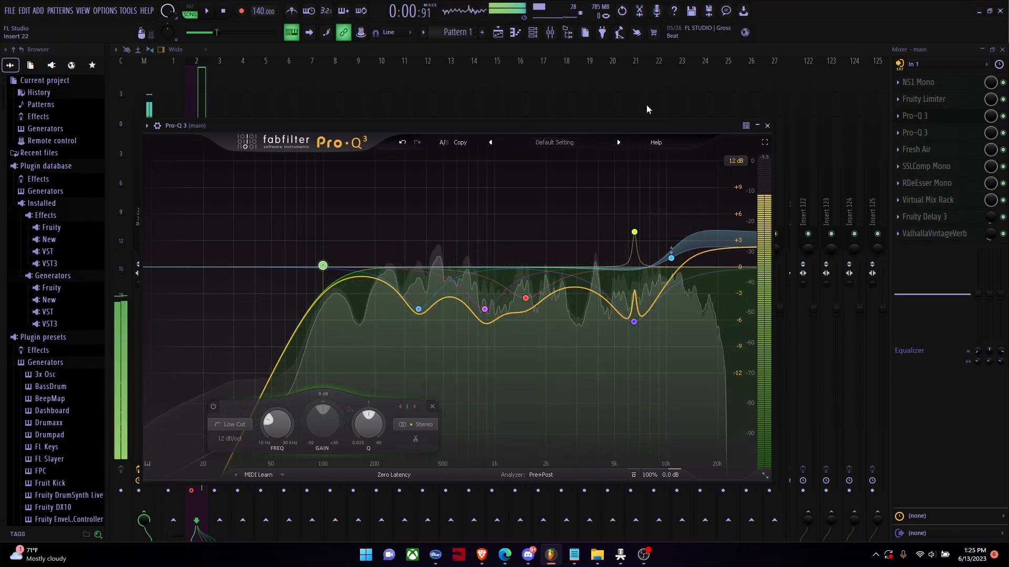
pyautogui.moveTo(323, 266)
pyautogui.mouseDown()
pyautogui.moveTo(342, 268)
pyautogui.moveTo(326, 269)
pyautogui.mouseUp()
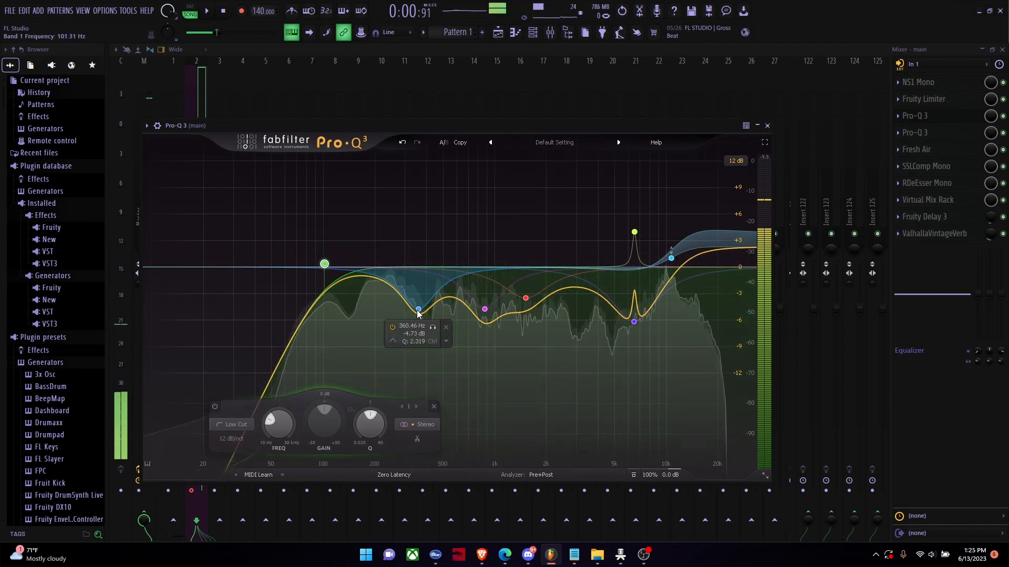
# Step: Sweep band 2 of the Pro-Q 3 through the low mids and place its cut at about 306 Hz
pyautogui.moveTo(418, 309)
pyautogui.mouseDown()
pyautogui.moveTo(397, 284)
pyautogui.moveTo(383, 361)
pyautogui.moveTo(419, 368)
pyautogui.moveTo(440, 395)
pyautogui.moveTo(385, 338)
pyautogui.moveTo(376, 288)
pyautogui.moveTo(403, 220)
pyautogui.moveTo(402, 162)
pyautogui.moveTo(401, 218)
pyautogui.moveTo(400, 209)
pyautogui.moveTo(426, 340)
pyautogui.moveTo(371, 360)
pyautogui.moveTo(370, 333)
pyautogui.moveTo(462, 351)
pyautogui.moveTo(511, 465)
pyautogui.moveTo(581, 349)
pyautogui.moveTo(387, 320)
pyautogui.moveTo(414, 327)
pyautogui.moveTo(412, 313)
pyautogui.moveTo(429, 312)
pyautogui.mouseUp()
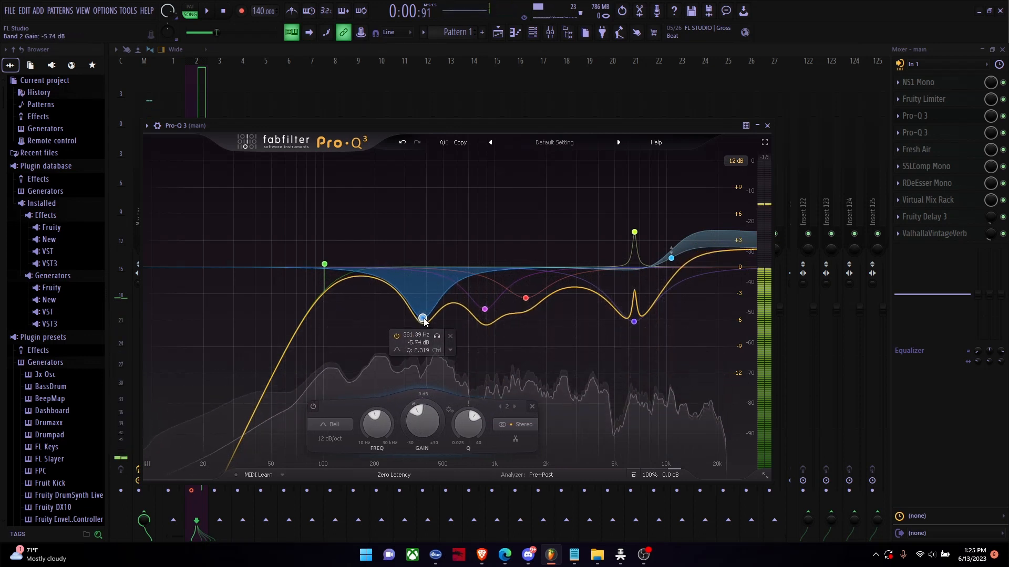
pyautogui.moveTo(424, 319); pyautogui.dragTo(389, 319)
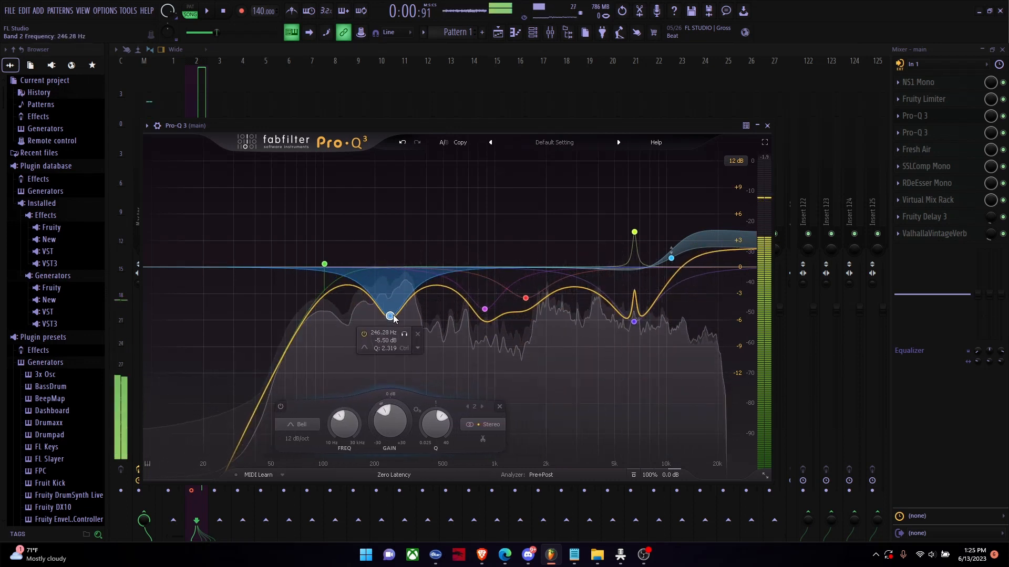
pyautogui.moveTo(457, 330); pyautogui.dragTo(589, 398)
pyautogui.moveTo(543, 431); pyautogui.dragTo(440, 506)
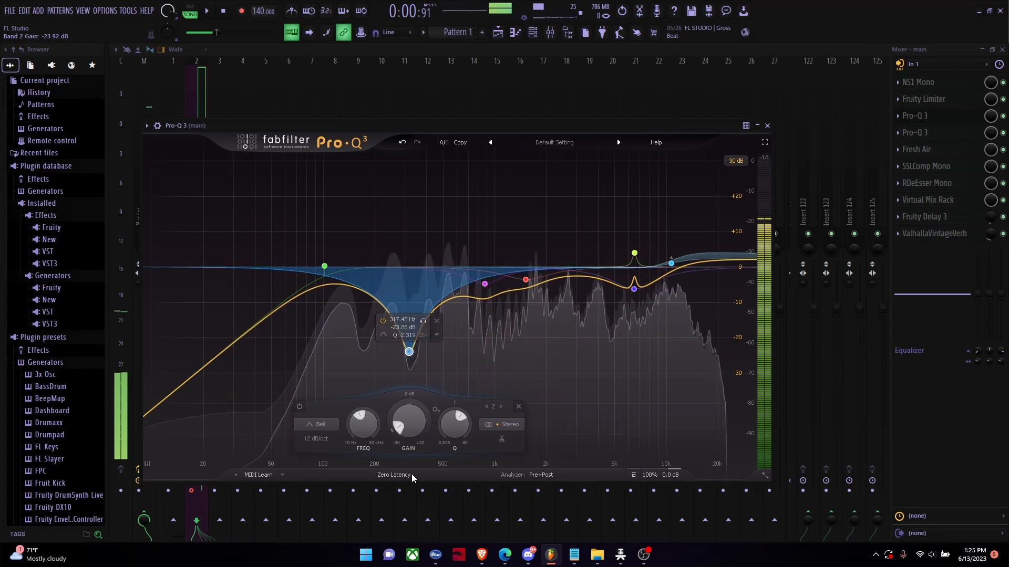
pyautogui.moveTo(410, 394); pyautogui.dragTo(367, 321)
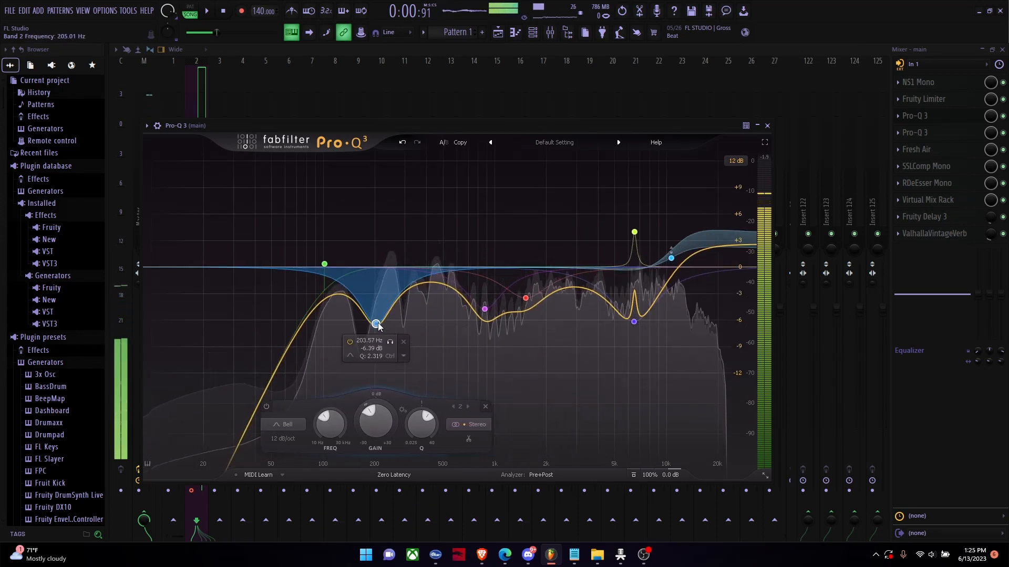
pyautogui.moveTo(376, 326); pyautogui.dragTo(406, 309)
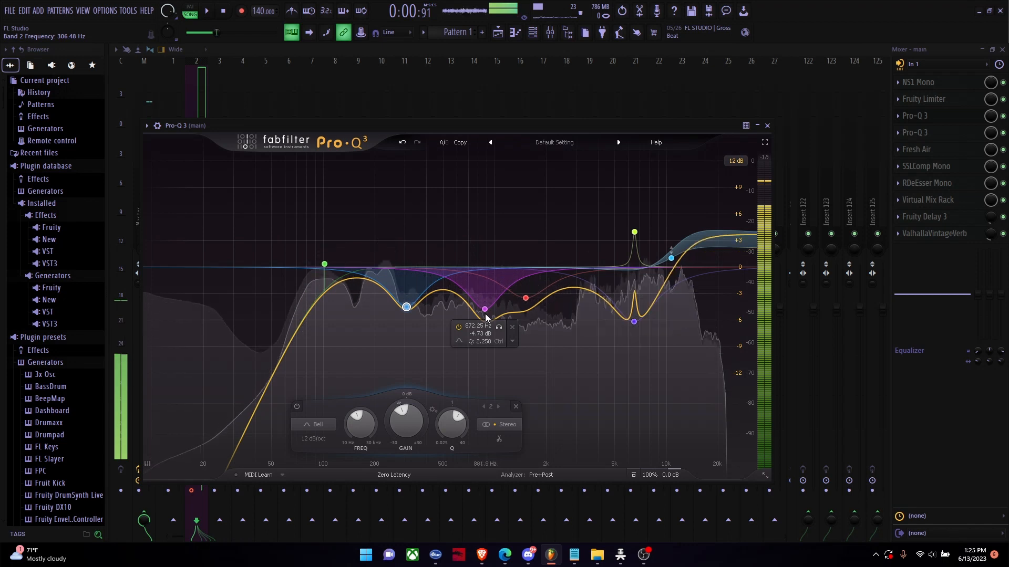
# Step: Move the Pro-Q 3's purple band 3 cut to about 701 Hz and the red band to about 1653 Hz at -4.77 dB
pyautogui.moveTo(484, 309); pyautogui.dragTo(533, 309)
pyautogui.moveTo(474, 307); pyautogui.dragTo(457, 297)
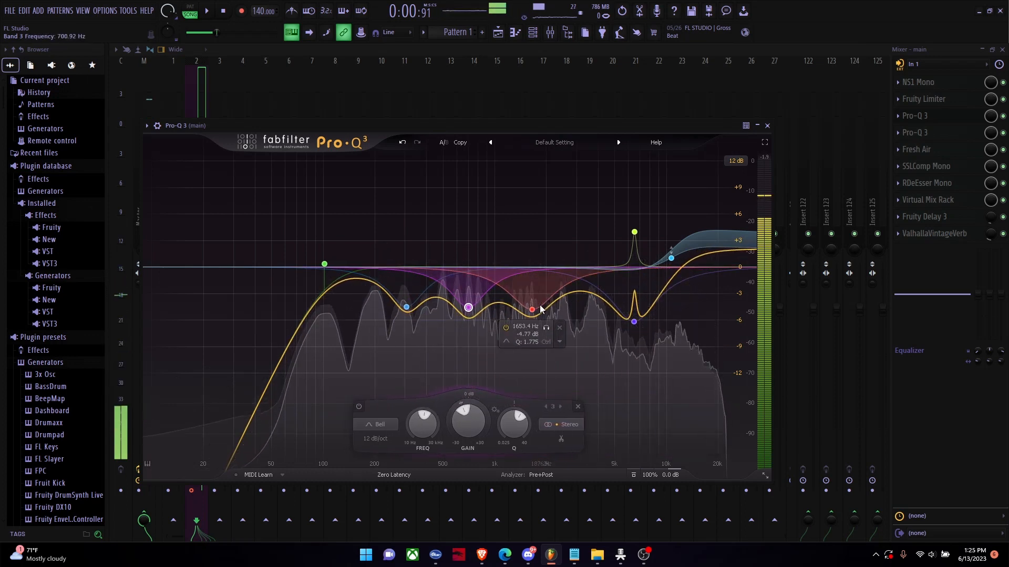
# Step: In the first Pro-Q 3, move the purple cut to about 801 Hz at -6.22 dB and deepen the red cut near 1.6 kHz
pyautogui.moveTo(531, 315)
pyautogui.mouseDown()
pyautogui.moveTo(542, 315)
pyautogui.moveTo(532, 344)
pyautogui.moveTo(512, 346)
pyautogui.moveTo(541, 379)
pyautogui.moveTo(570, 312)
pyautogui.moveTo(538, 331)
pyautogui.moveTo(529, 314)
pyautogui.mouseUp()
pyautogui.moveTo(468, 307); pyautogui.dragTo(479, 328)
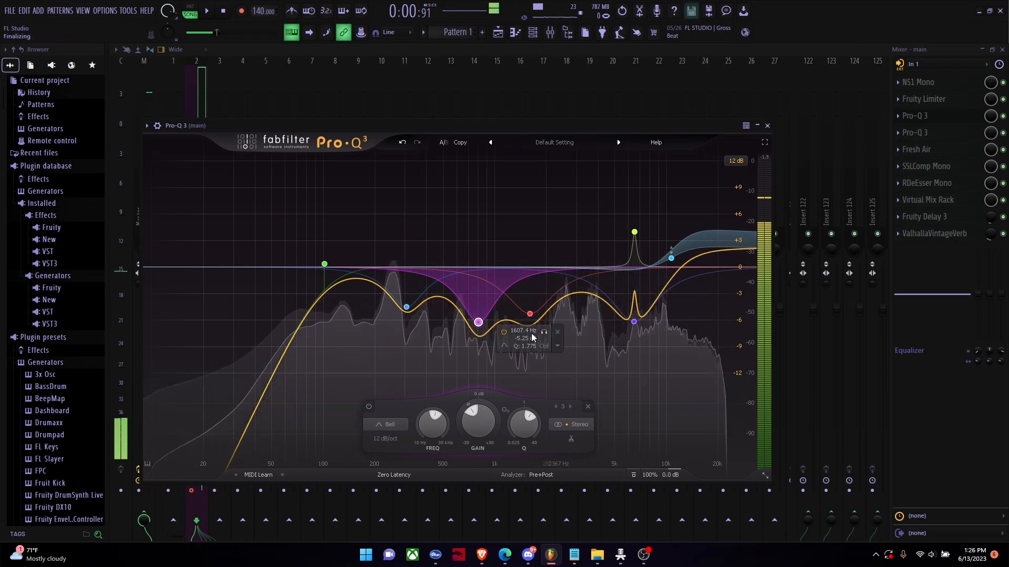
pyautogui.moveTo(531, 314); pyautogui.dragTo(533, 327)
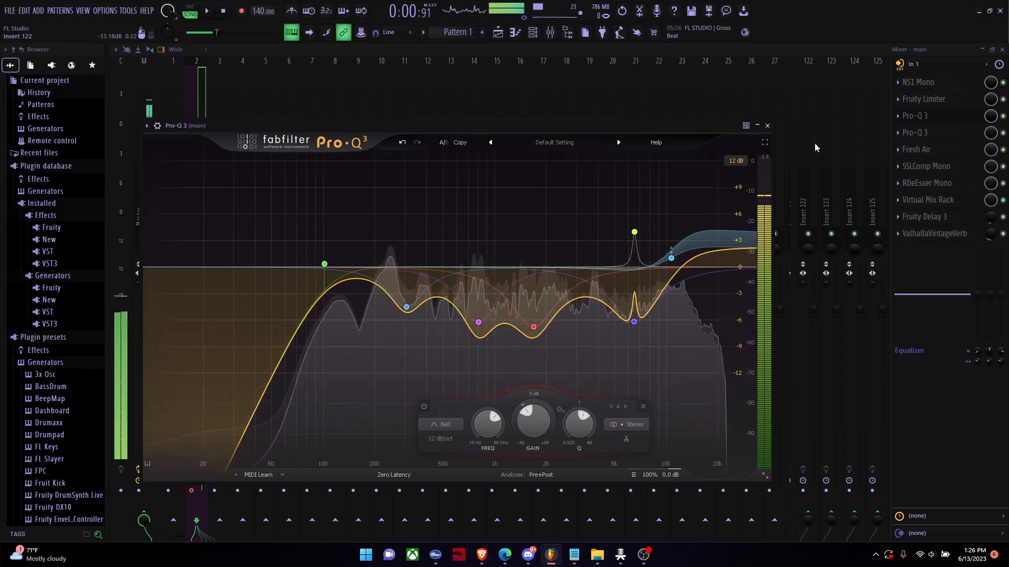
# Step: Move band 5's cut to about 6204 Hz and place band 6's narrow boost directly above it at about +2.5 dB
pyautogui.moveTo(634, 233)
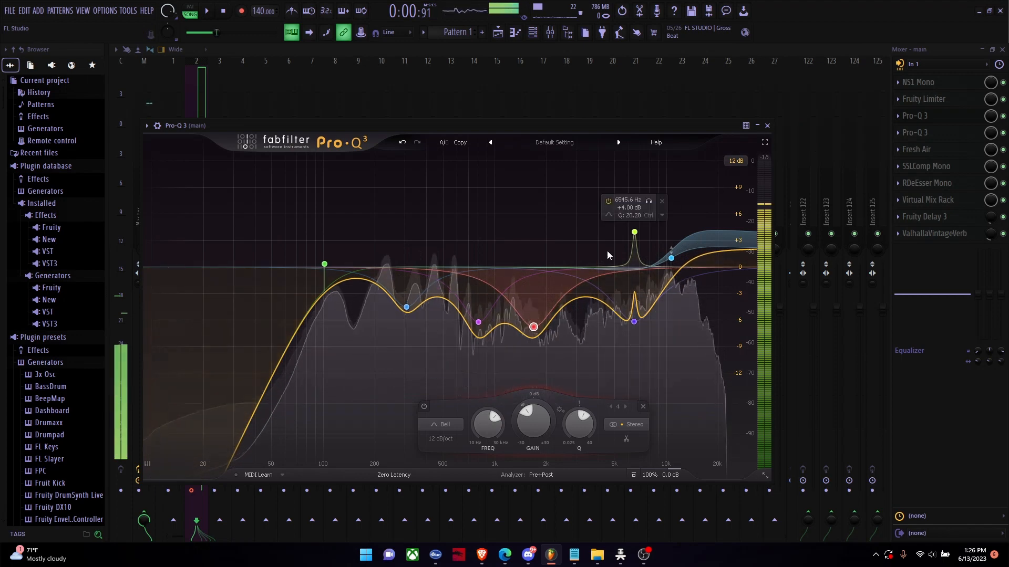
pyautogui.moveTo(635, 237); pyautogui.dragTo(630, 233)
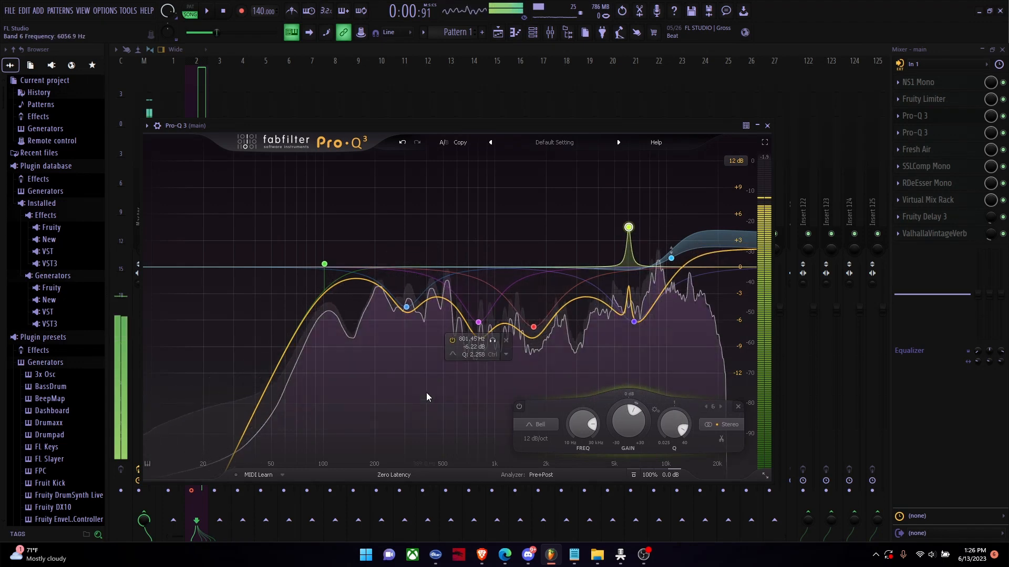
pyautogui.moveTo(430, 393); pyautogui.dragTo(633, 236)
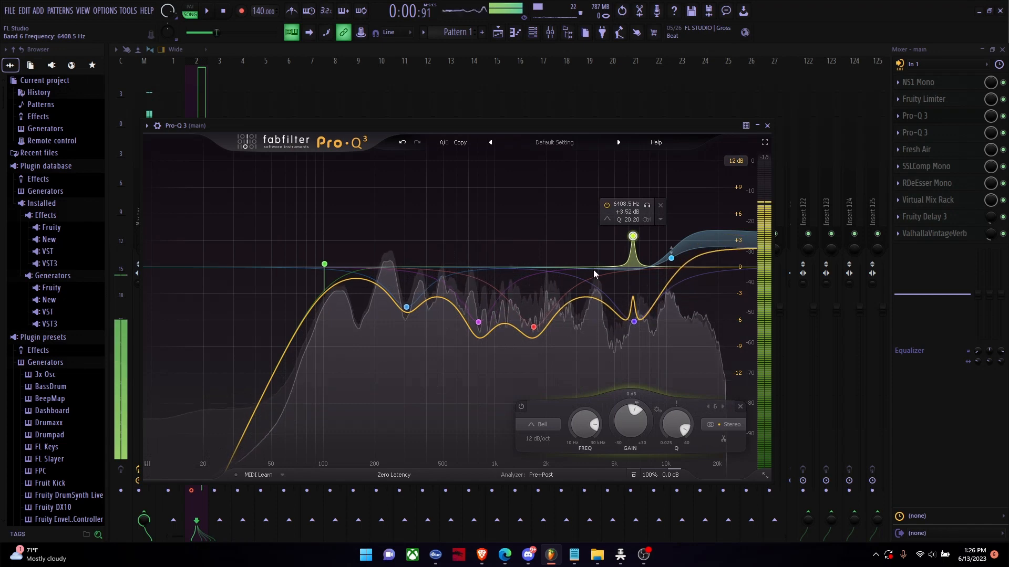
pyautogui.moveTo(408, 386)
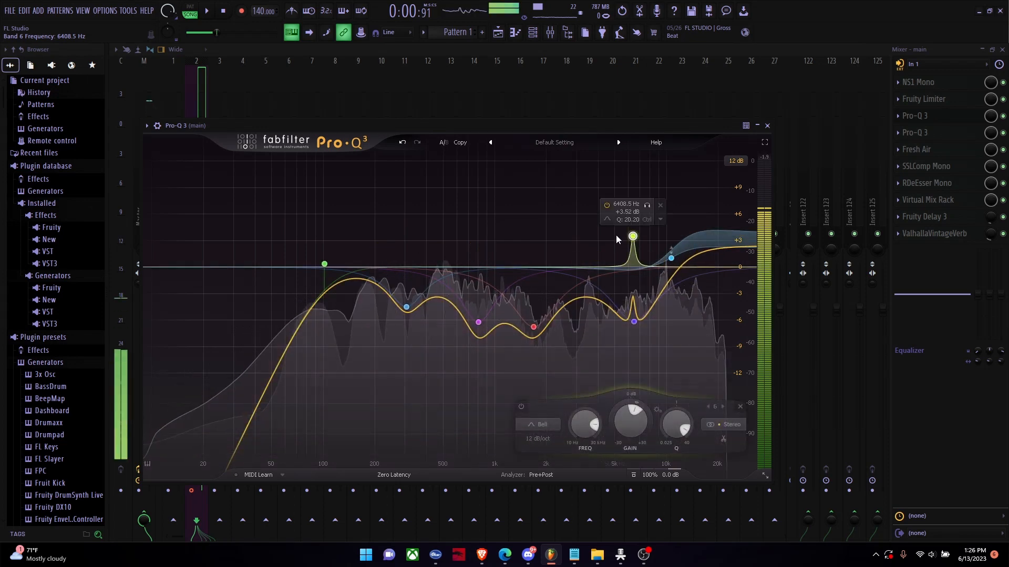
pyautogui.moveTo(632, 236); pyautogui.dragTo(631, 239)
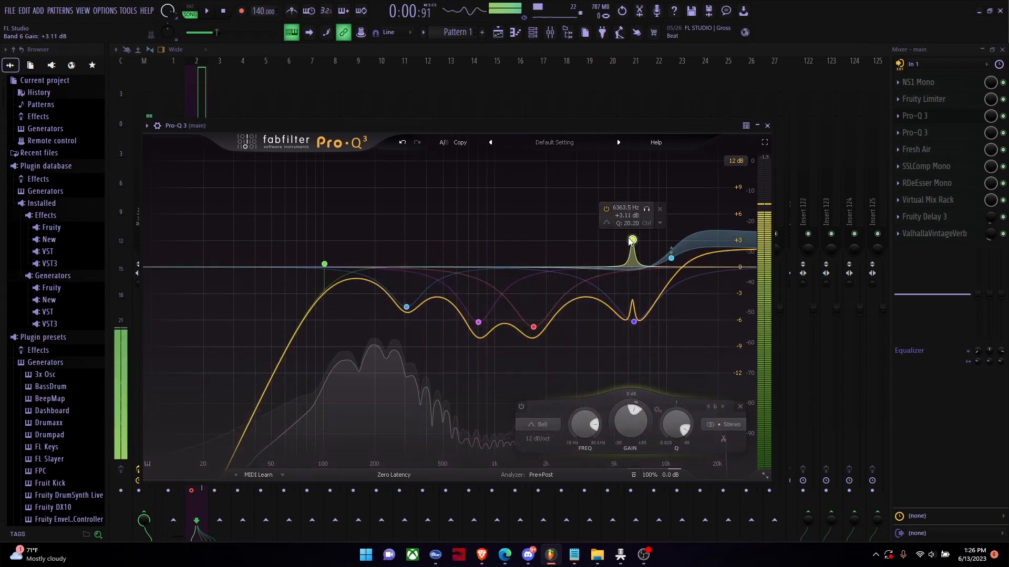
pyautogui.moveTo(629, 239); pyautogui.dragTo(632, 246)
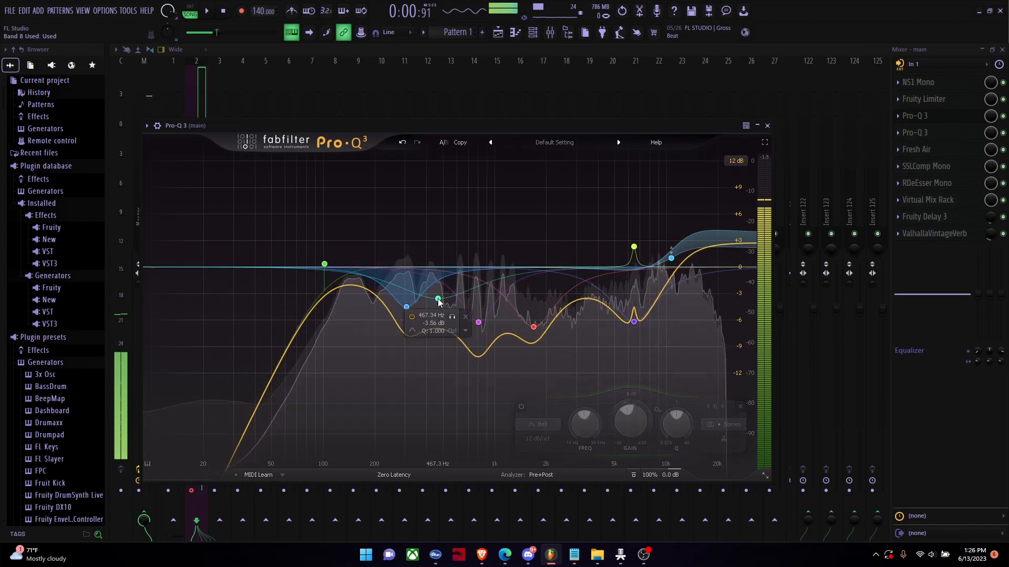
pyautogui.moveTo(439, 304); pyautogui.dragTo(439, 243)
pyautogui.click(466, 214)
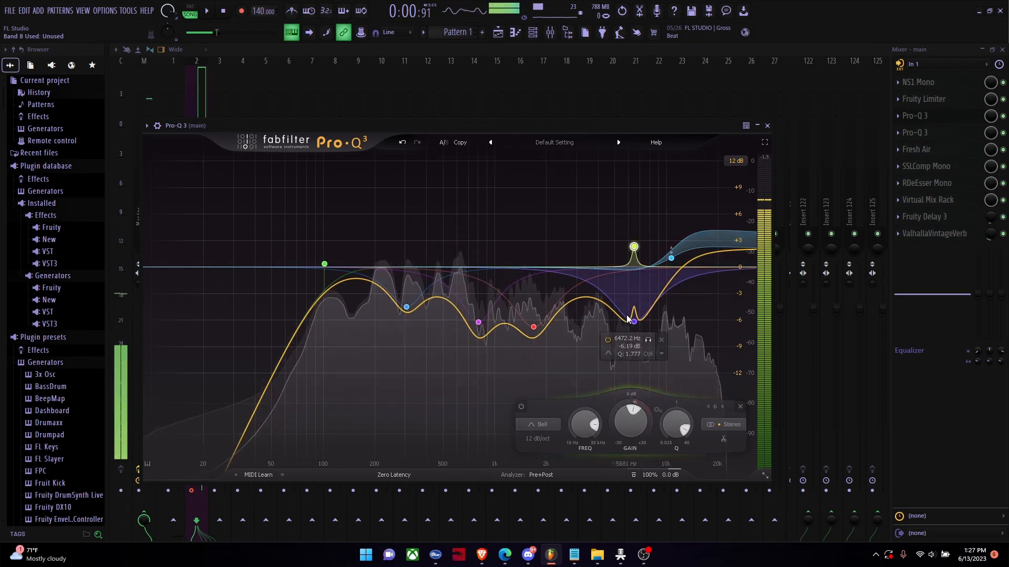
pyautogui.moveTo(634, 322); pyautogui.dragTo(631, 312)
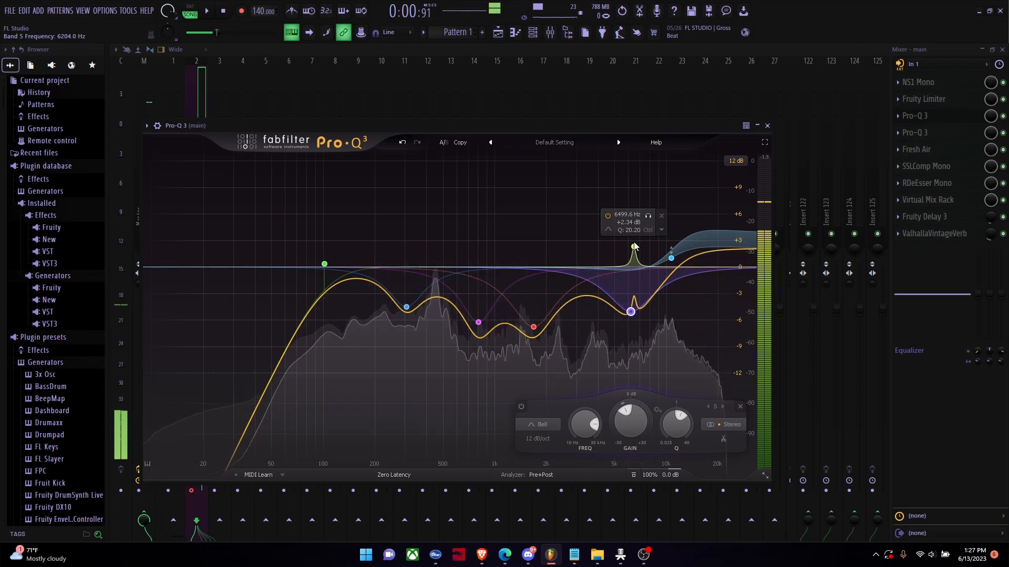
pyautogui.moveTo(634, 203); pyautogui.dragTo(631, 239)
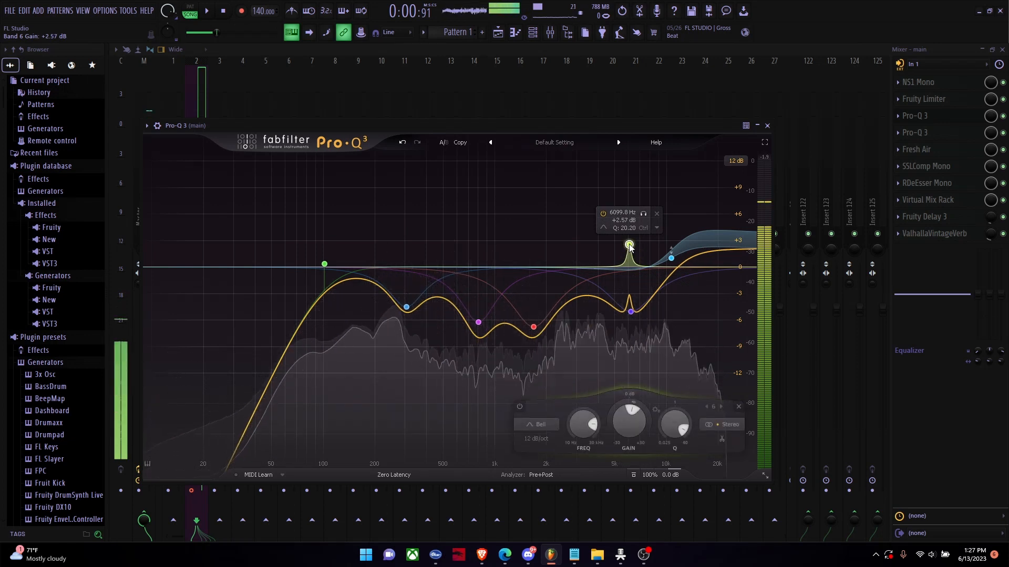
# Step: Set the high shelf to about 10230 Hz at +2.88 dB and compare it with its dynamics disabled and re-enabled
pyautogui.moveTo(671, 258); pyautogui.dragTo(668, 255)
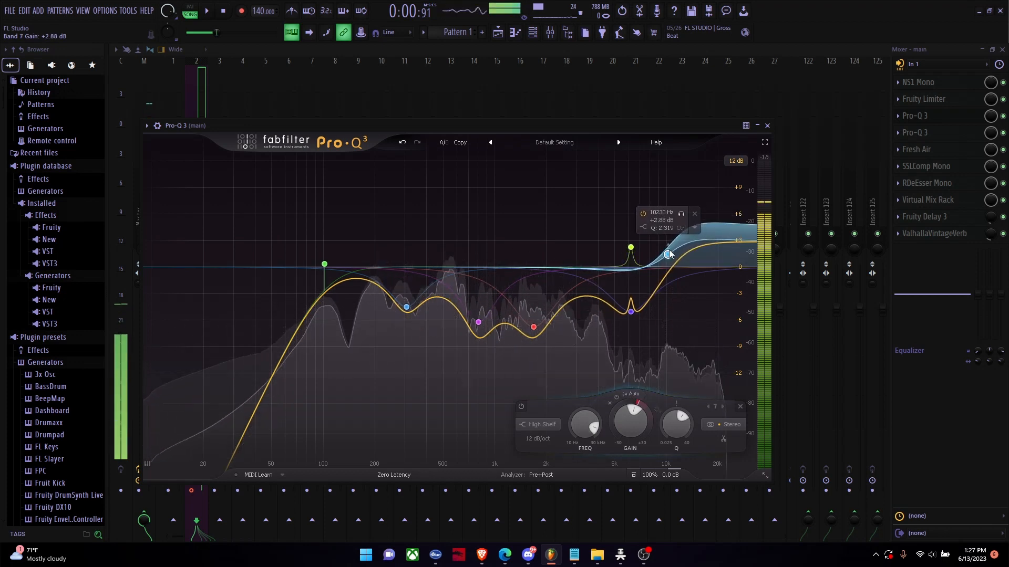
pyautogui.click(695, 226)
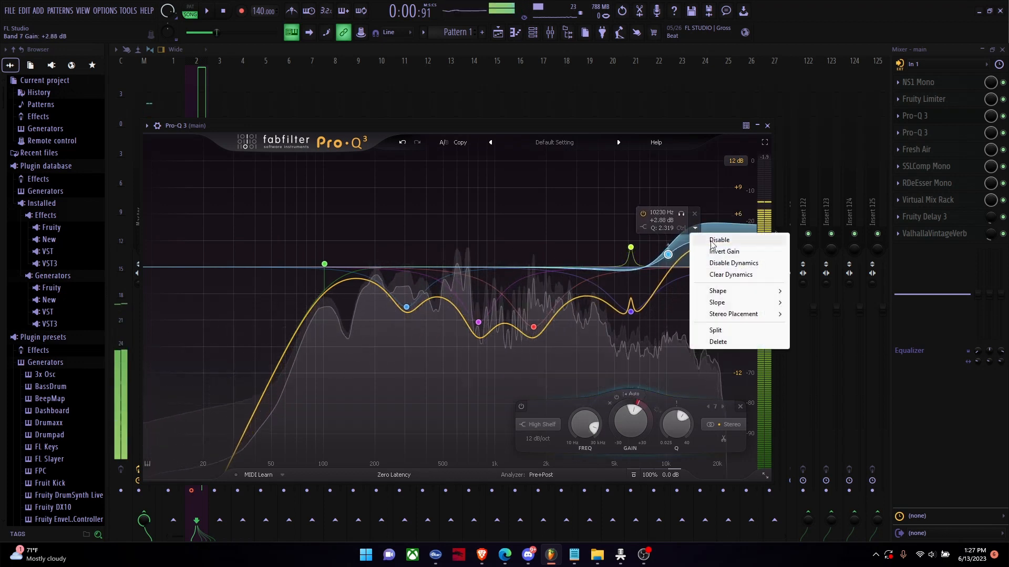
pyautogui.click(738, 266)
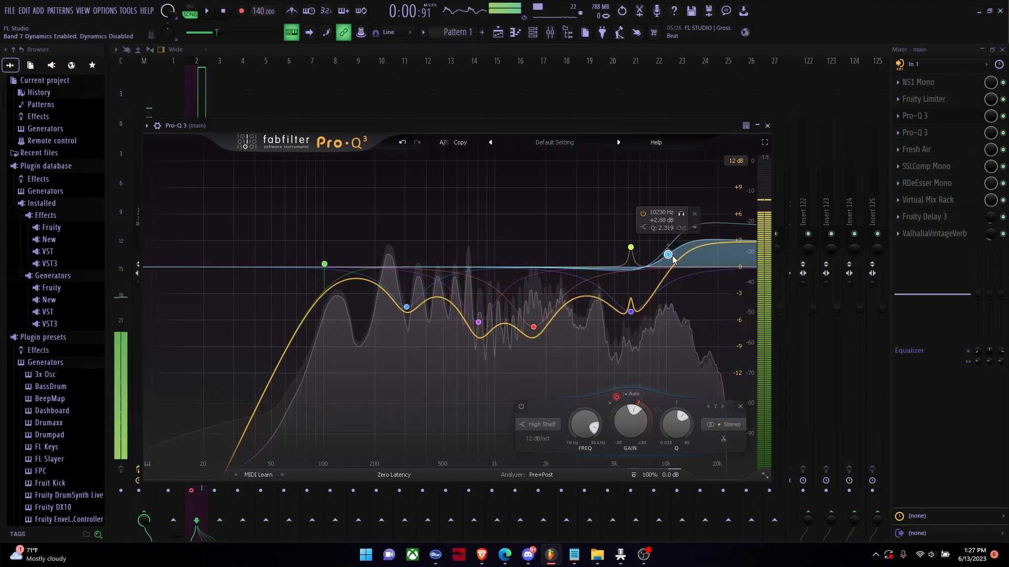
pyautogui.click(695, 227)
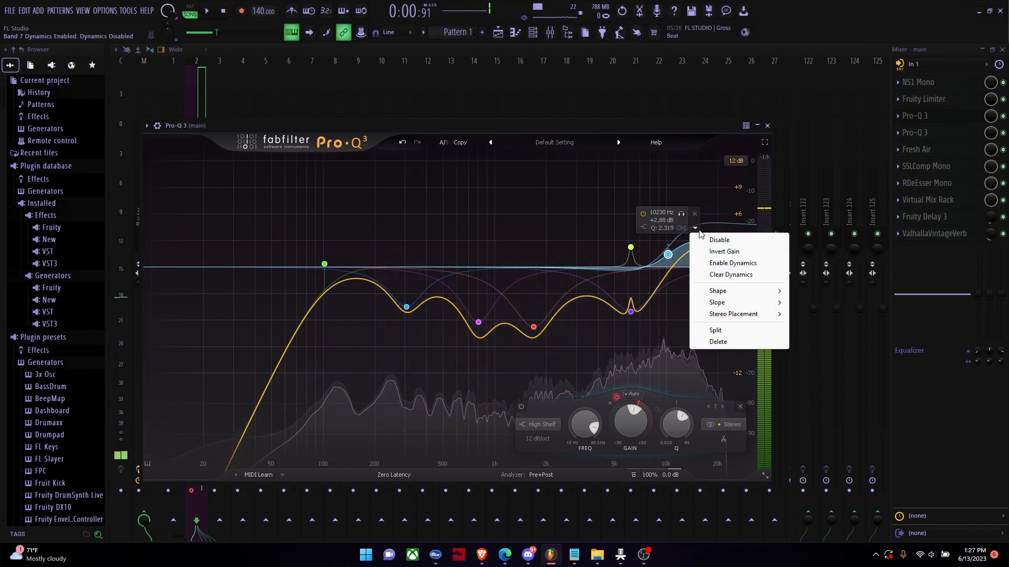
pyautogui.click(732, 263)
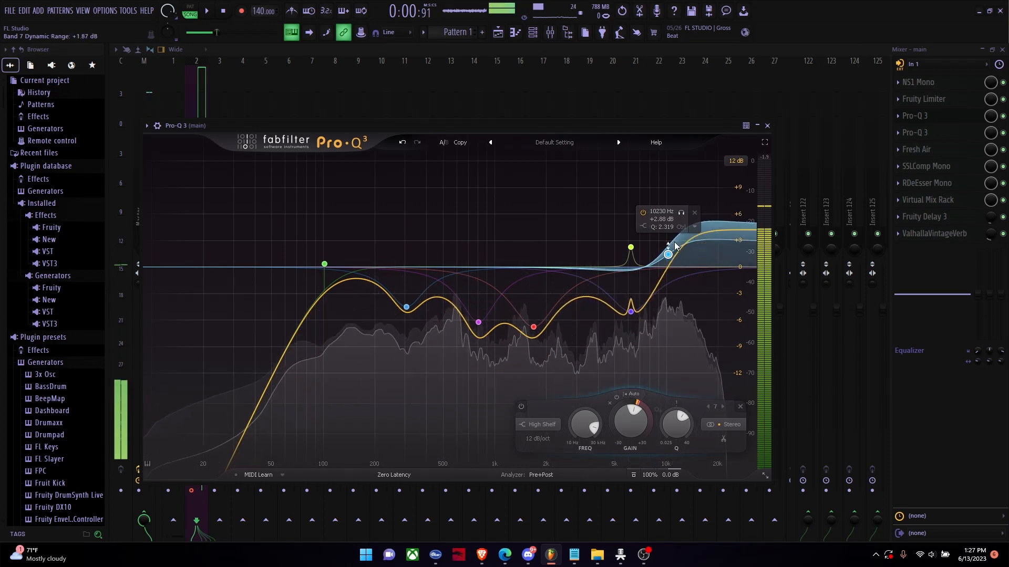
# Step: Close the first Pro-Q 3 and open the second Pro-Q 3 on the main track
pyautogui.click(940, 119)
pyautogui.click(928, 134)
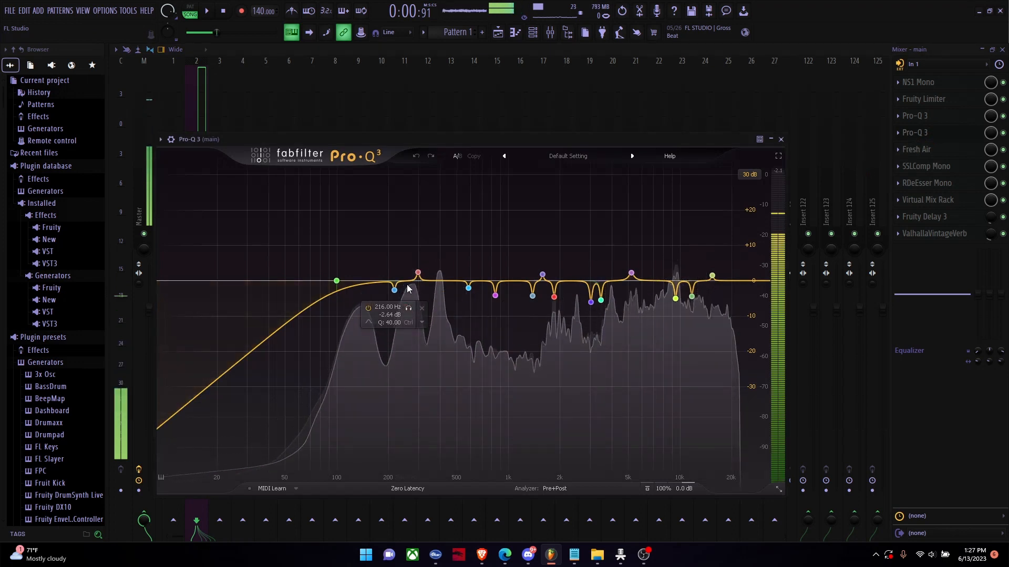
pyautogui.click(424, 360)
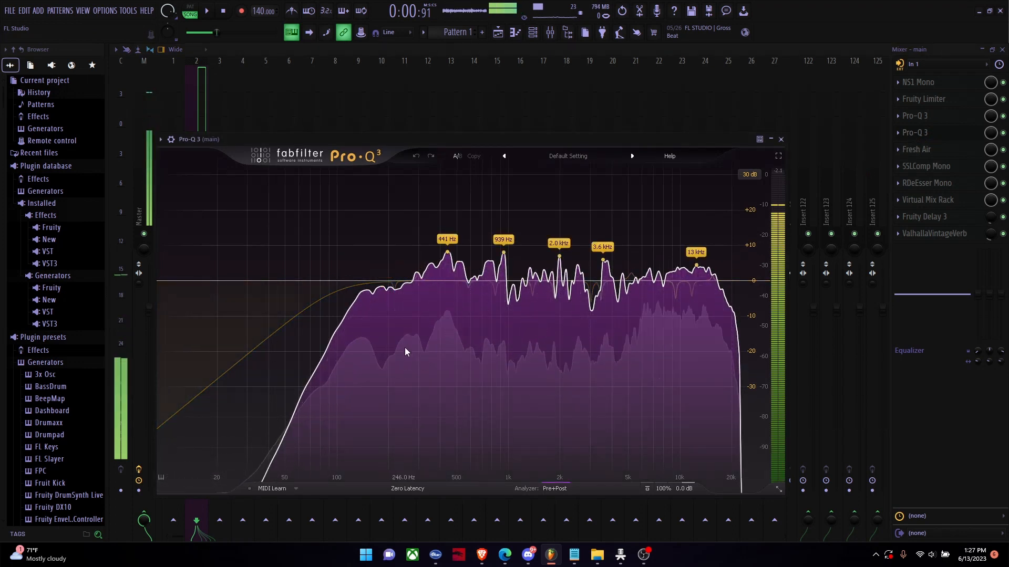
# Step: Try pulling the 441 Hz spectrum peak down as a narrow cut with Q 40, and delete that trial band
pyautogui.click(447, 253)
pyautogui.moveTo(447, 253); pyautogui.dragTo(447, 303)
pyautogui.moveTo(495, 434); pyautogui.dragTo(480, 487)
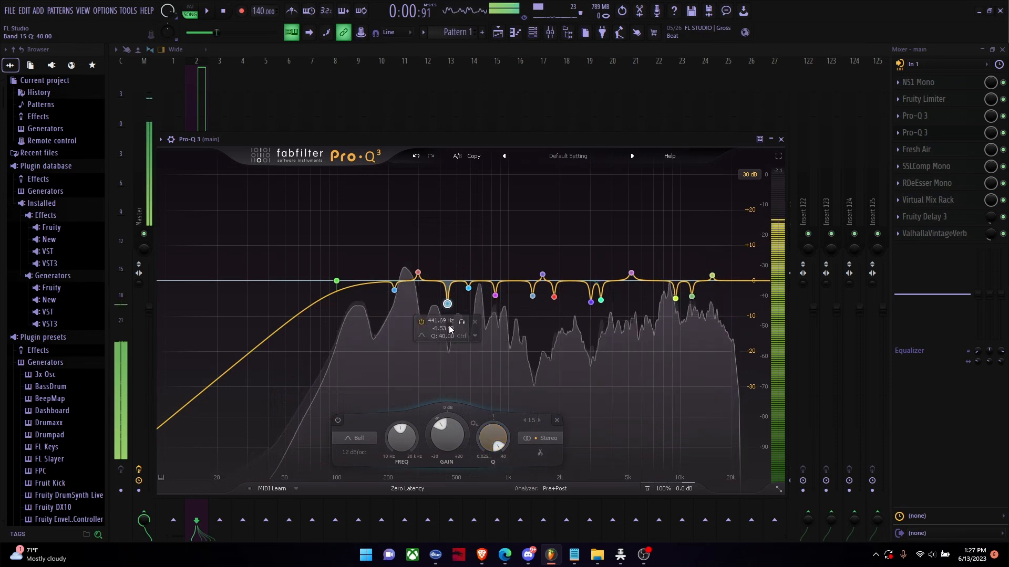
pyautogui.moveTo(447, 304)
pyautogui.mouseDown()
pyautogui.moveTo(449, 293)
pyautogui.moveTo(433, 351)
pyautogui.moveTo(446, 361)
pyautogui.moveTo(450, 167)
pyautogui.moveTo(447, 300)
pyautogui.mouseUp()
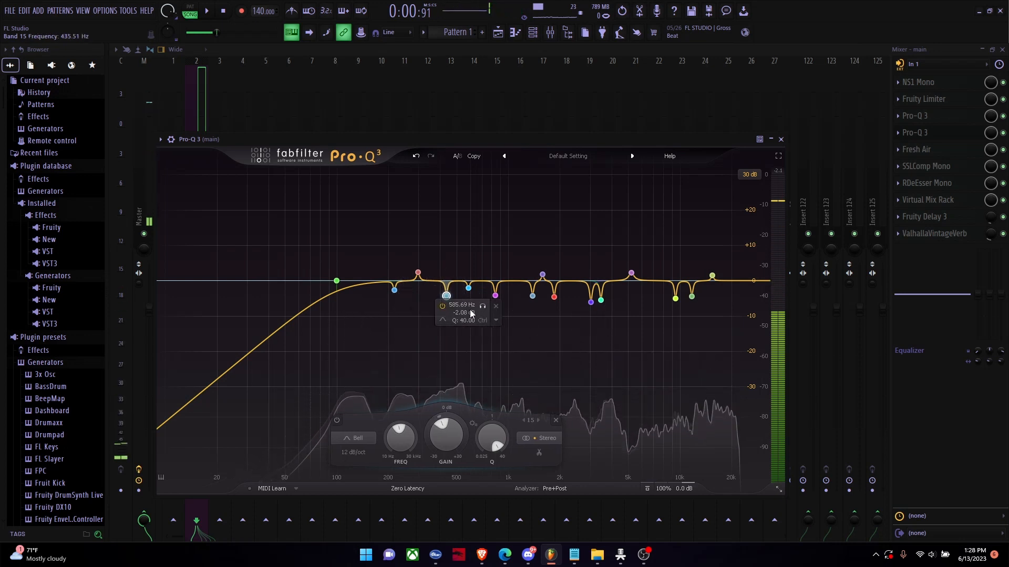
pyautogui.click(474, 314)
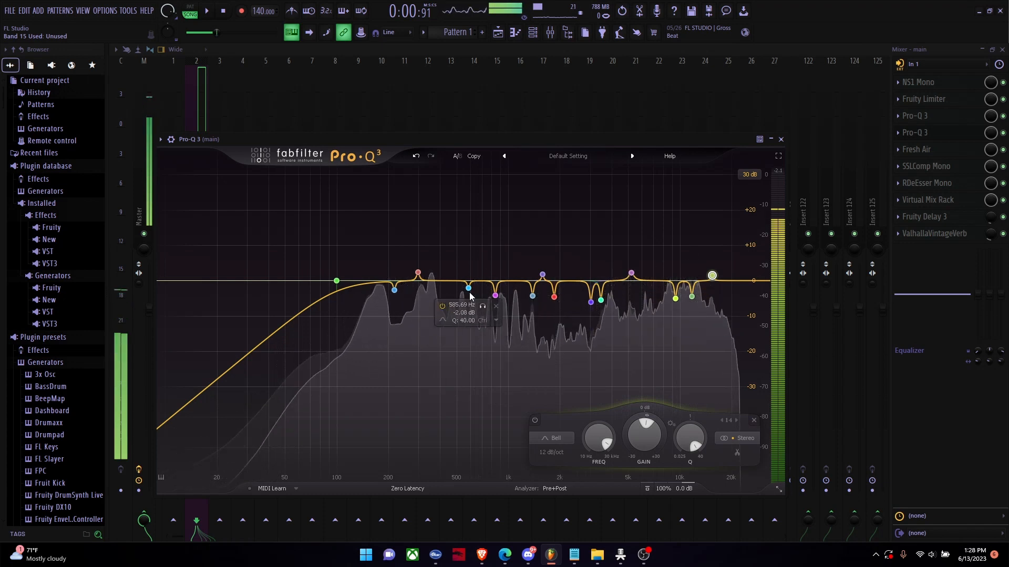
# Step: Recreate band 2 as a narrow cut at about 228 Hz, set band 13's boost to about 1595 Hz at +3.12 dB, and close the equalizer
pyautogui.moveTo(394, 290); pyautogui.dragTo(544, 311)
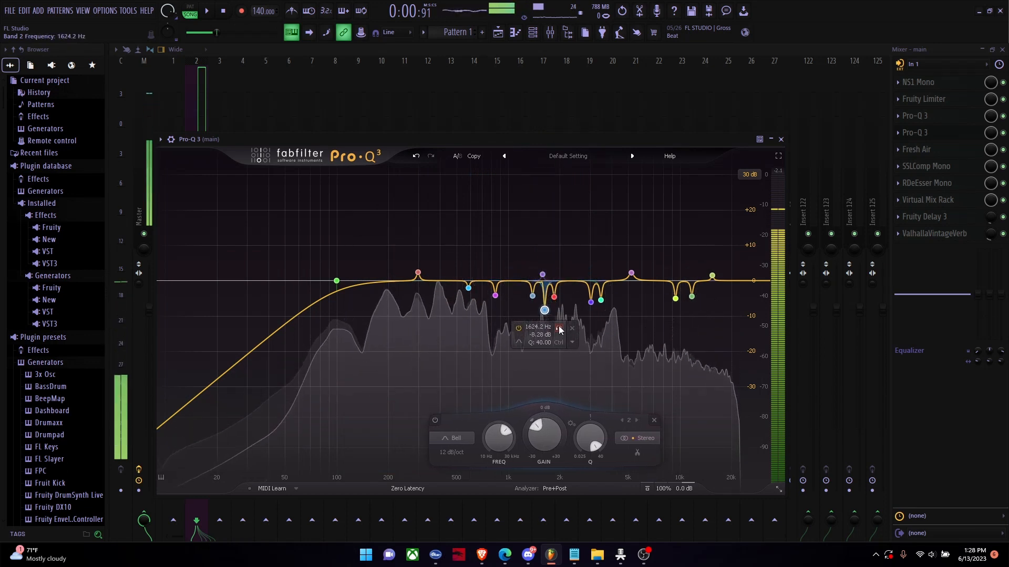
pyautogui.click(569, 329)
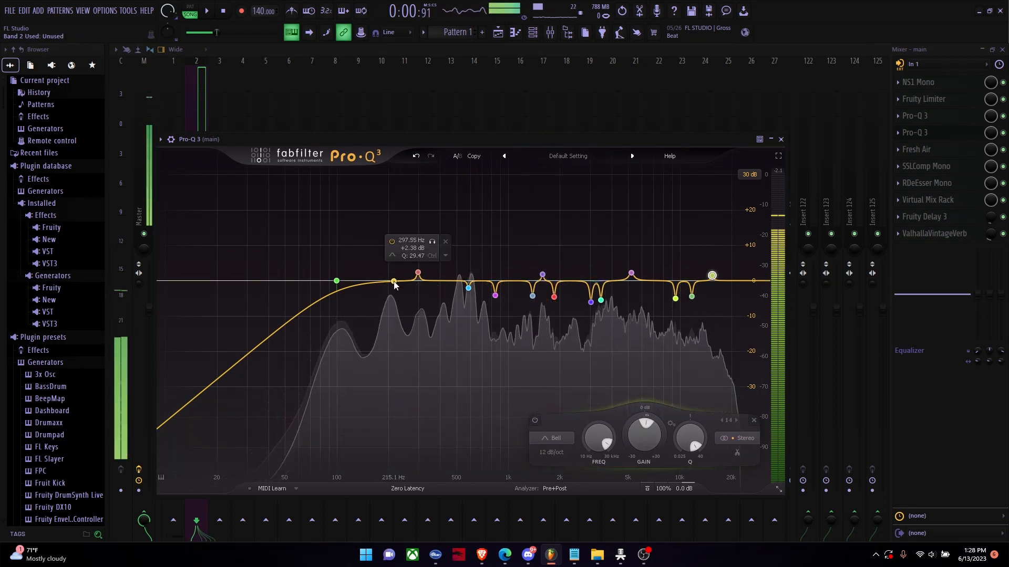
pyautogui.moveTo(395, 282); pyautogui.dragTo(397, 296)
pyautogui.scroll(10, 403, 304)
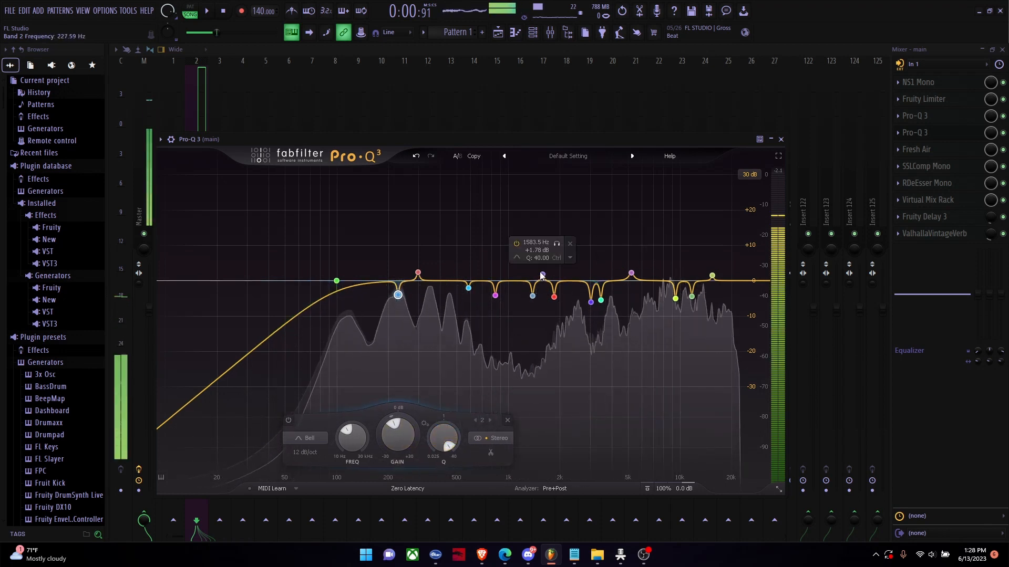
pyautogui.moveTo(542, 275); pyautogui.dragTo(543, 270)
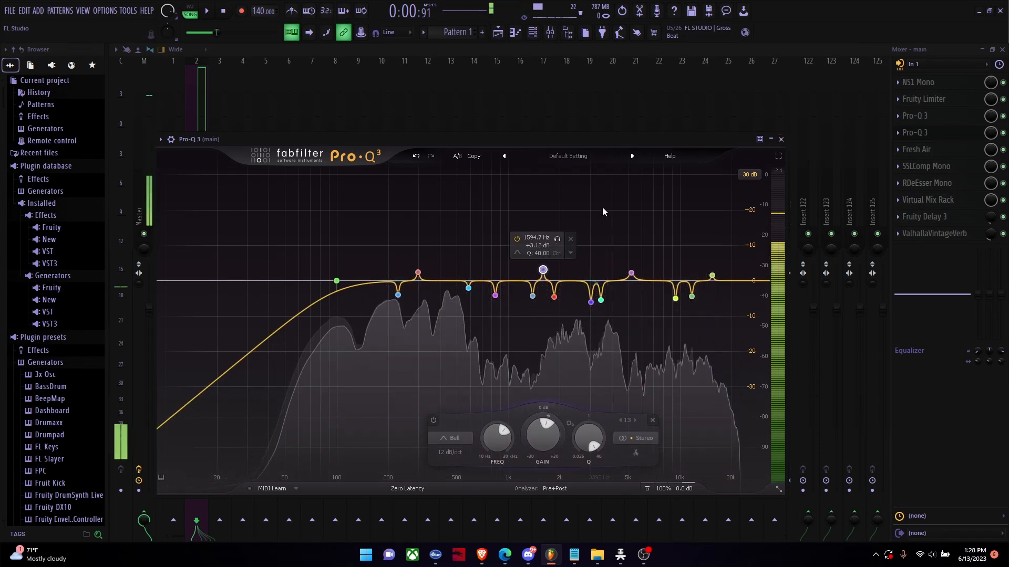
pyautogui.click(781, 139)
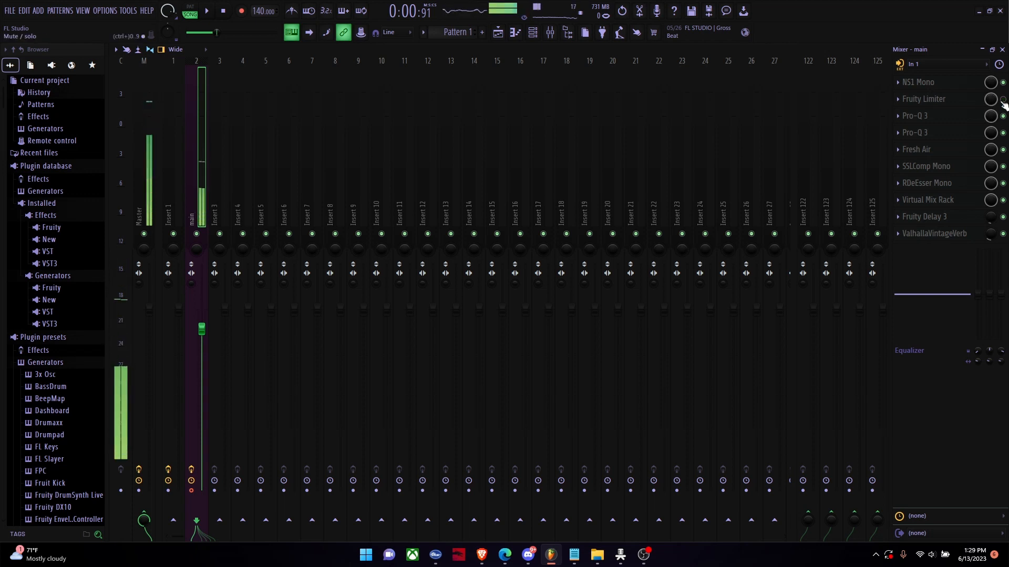
# Step: Open Fresh Air on the main track, audition Mid Air at about 92 and return it to 0, with High Air at 11
pyautogui.click(937, 155)
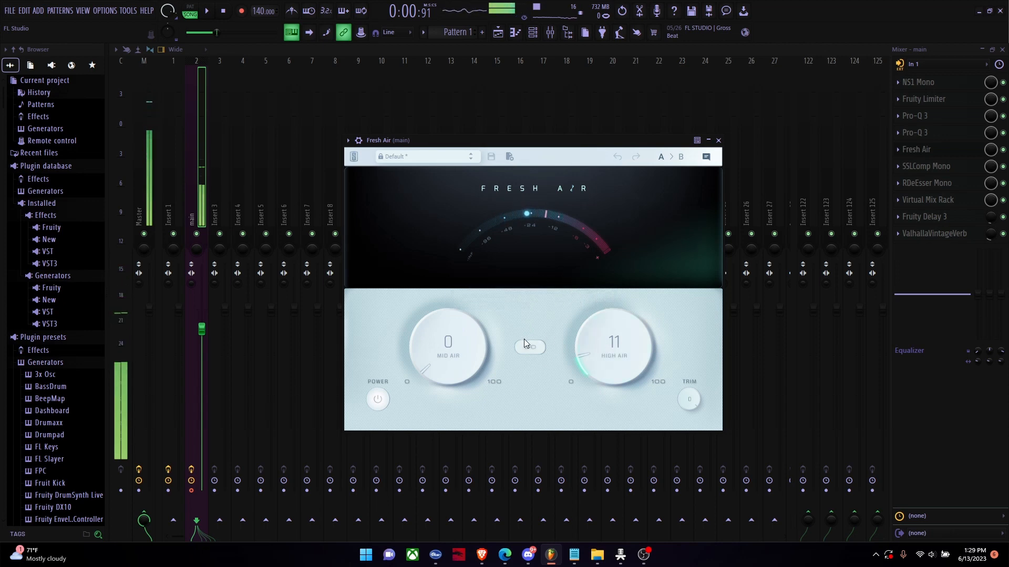
pyautogui.moveTo(441, 362); pyautogui.dragTo(449, 170)
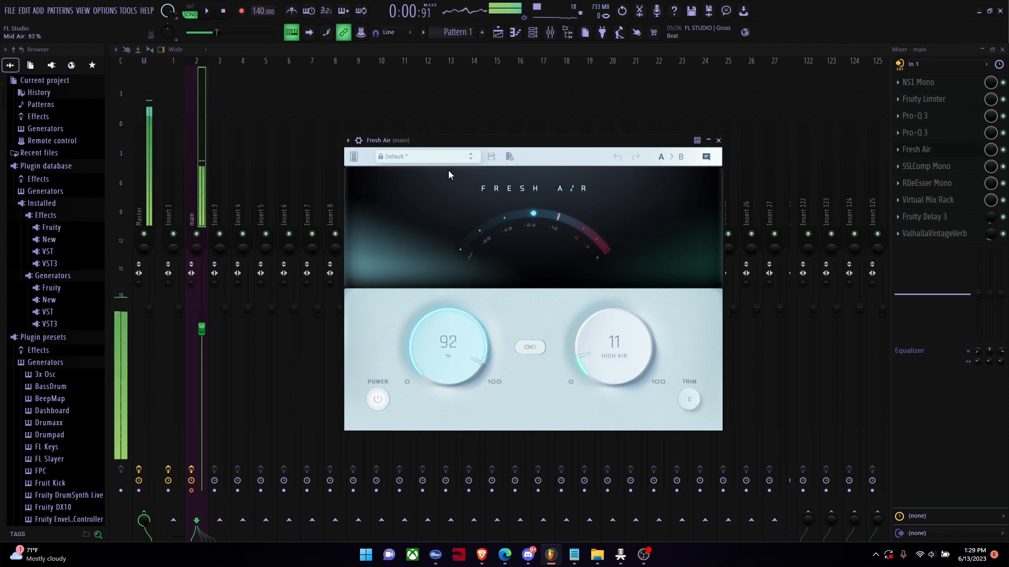
pyautogui.moveTo(449, 209); pyautogui.dragTo(440, 364)
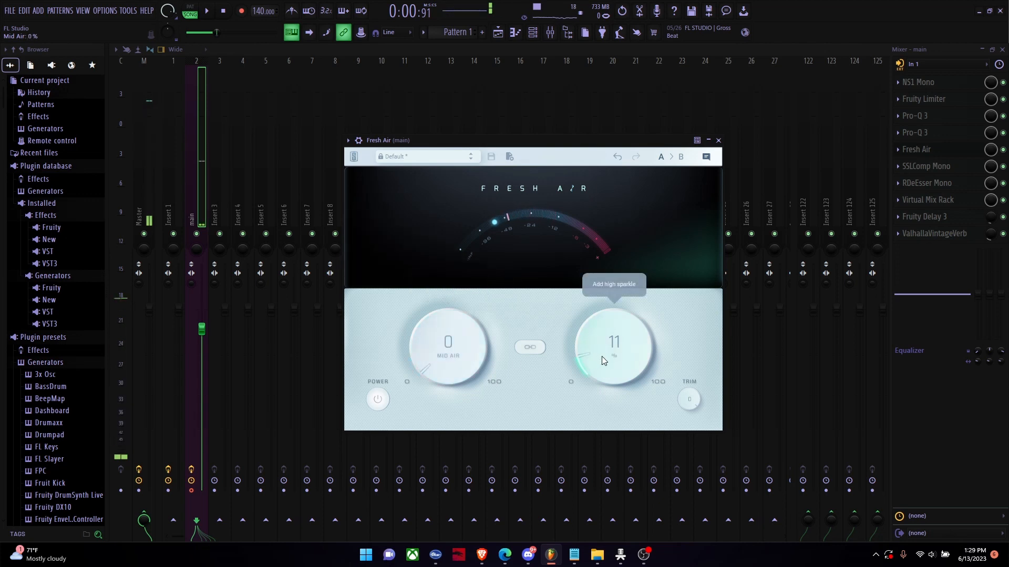
pyautogui.moveTo(600, 358)
pyautogui.mouseDown()
pyautogui.moveTo(604, 331)
pyautogui.moveTo(588, 317)
pyautogui.moveTo(603, 172)
pyautogui.moveTo(614, 371)
pyautogui.mouseUp()
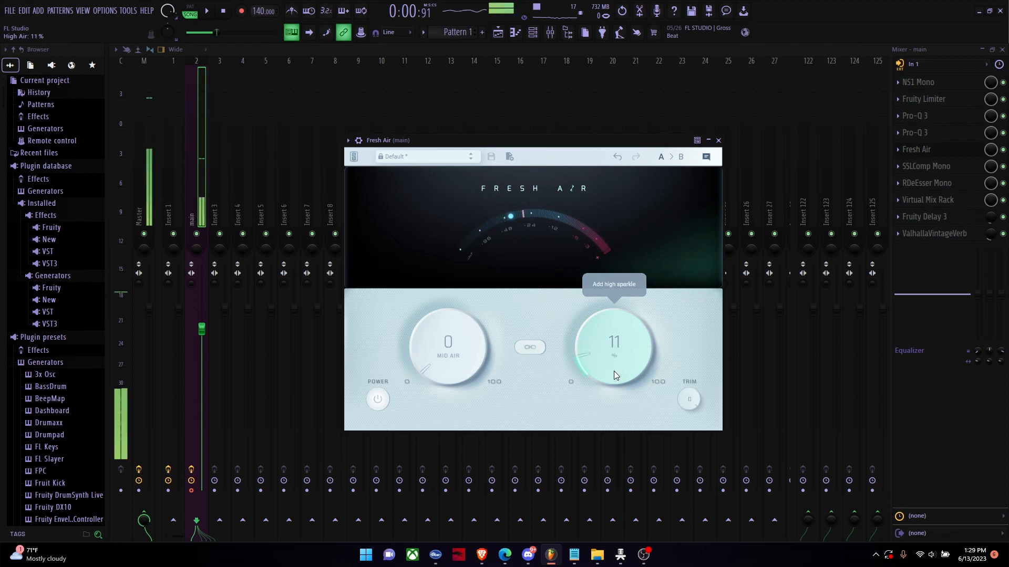
# Step: Set the system volume to about 9, audition Fresh Air's High Air at 11 and close the plugin
pyautogui.click(931, 558)
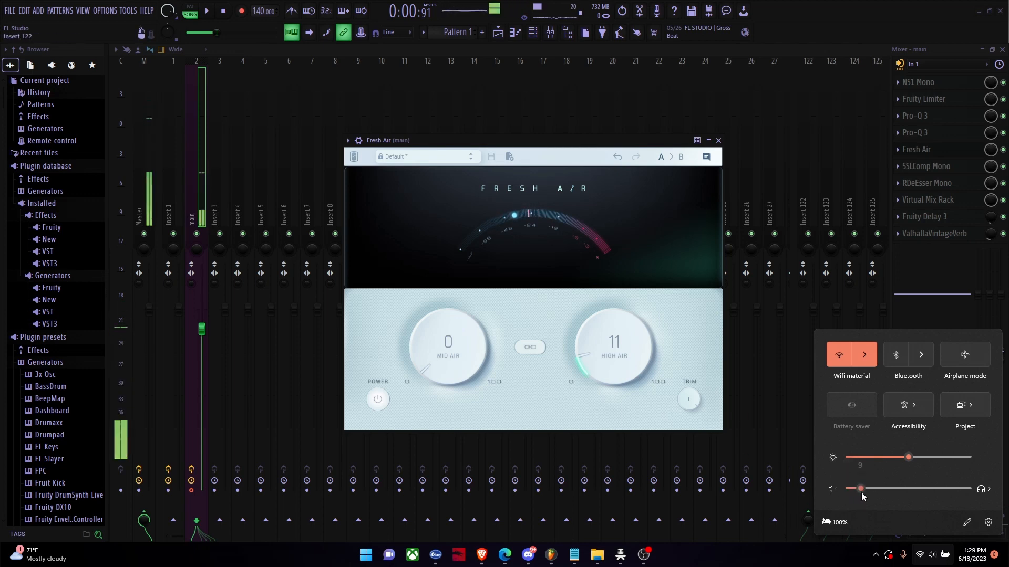
pyautogui.click(587, 347)
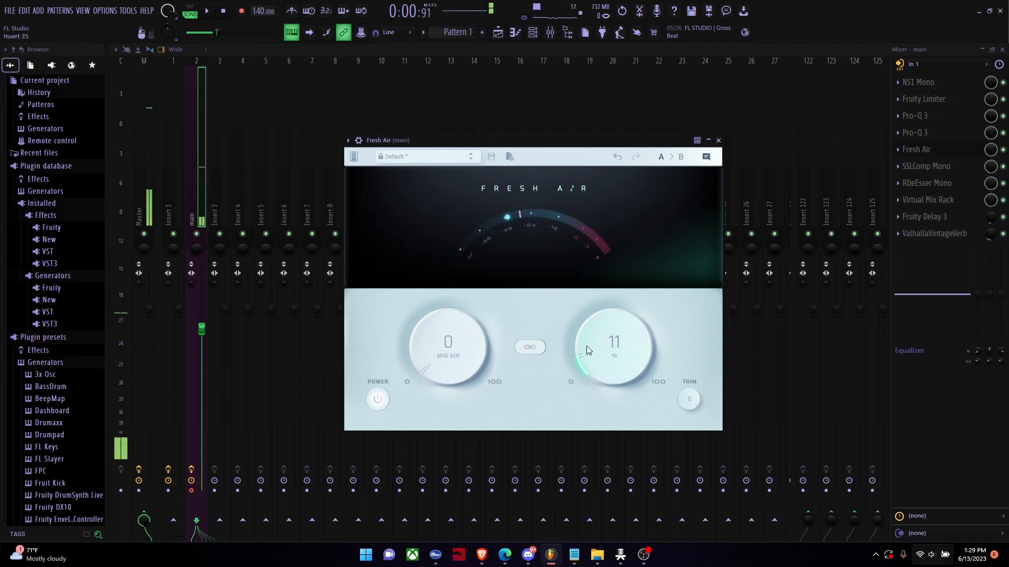
pyautogui.moveTo(595, 352)
pyautogui.mouseDown()
pyautogui.moveTo(601, 338)
pyautogui.moveTo(603, 357)
pyautogui.moveTo(605, 342)
pyautogui.mouseUp()
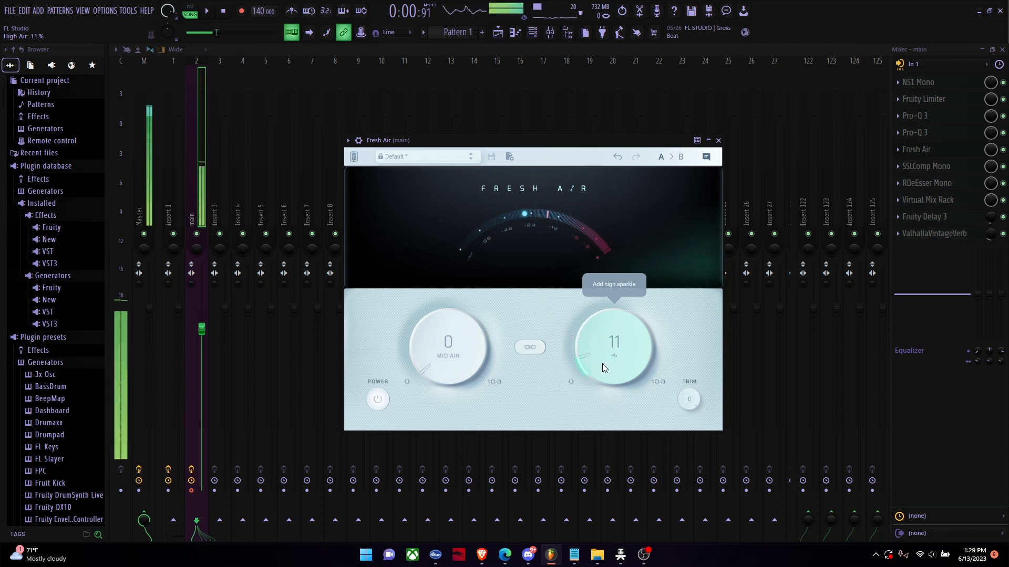
pyautogui.click(718, 140)
# Step: Check the Master track's effect slots and reselect the main track
pyautogui.click(150, 73)
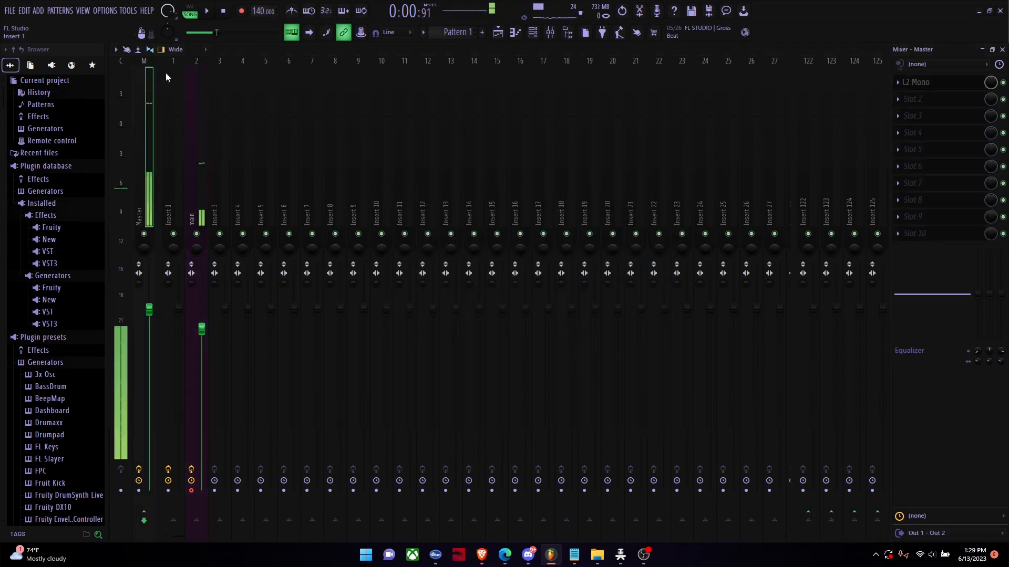
pyautogui.click(190, 115)
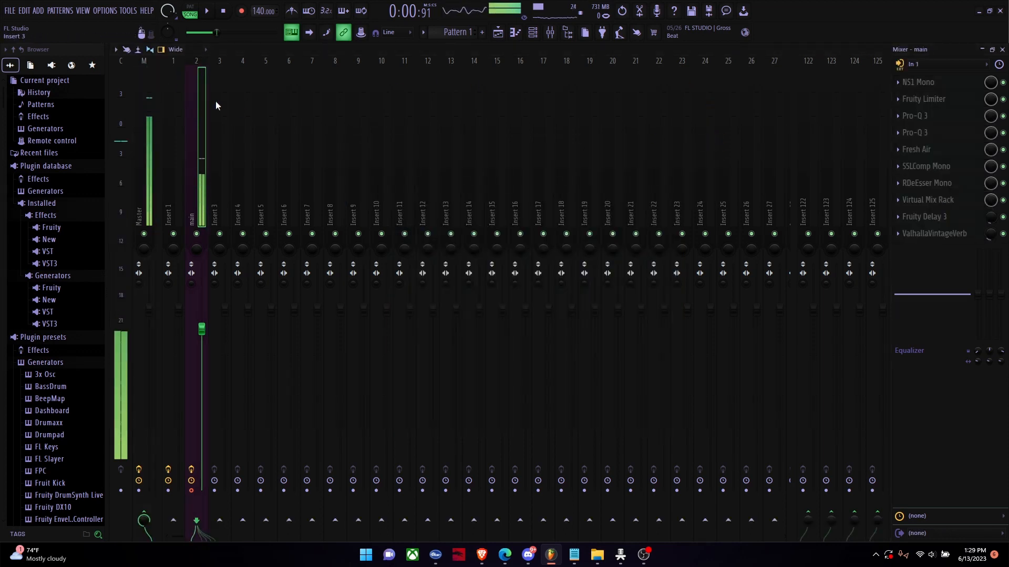
# Step: Open L2 Mono on the Master track, set its threshold to -15.7 dB and close it
pyautogui.click(147, 93)
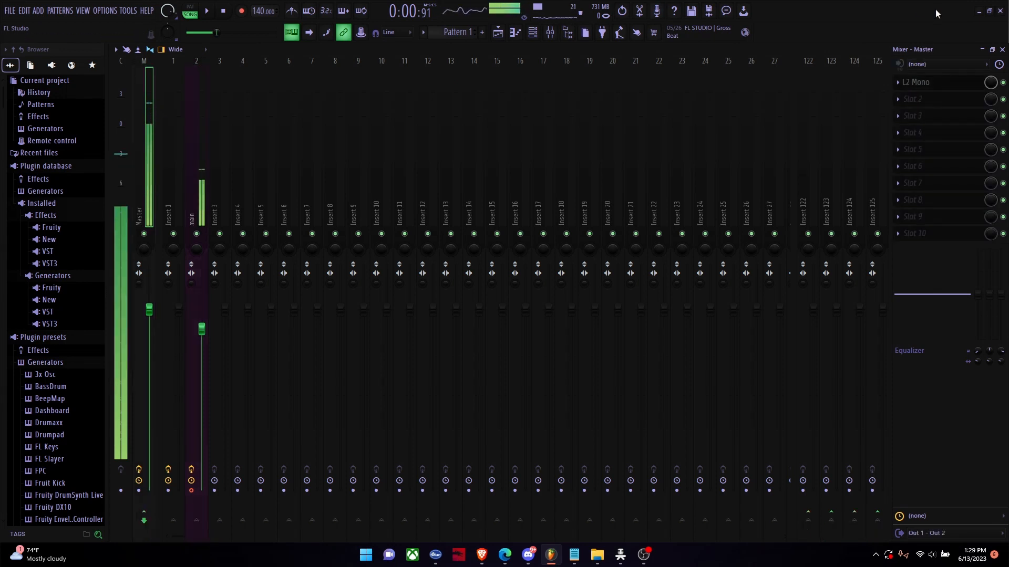
pyautogui.click(917, 83)
pyautogui.click(917, 84)
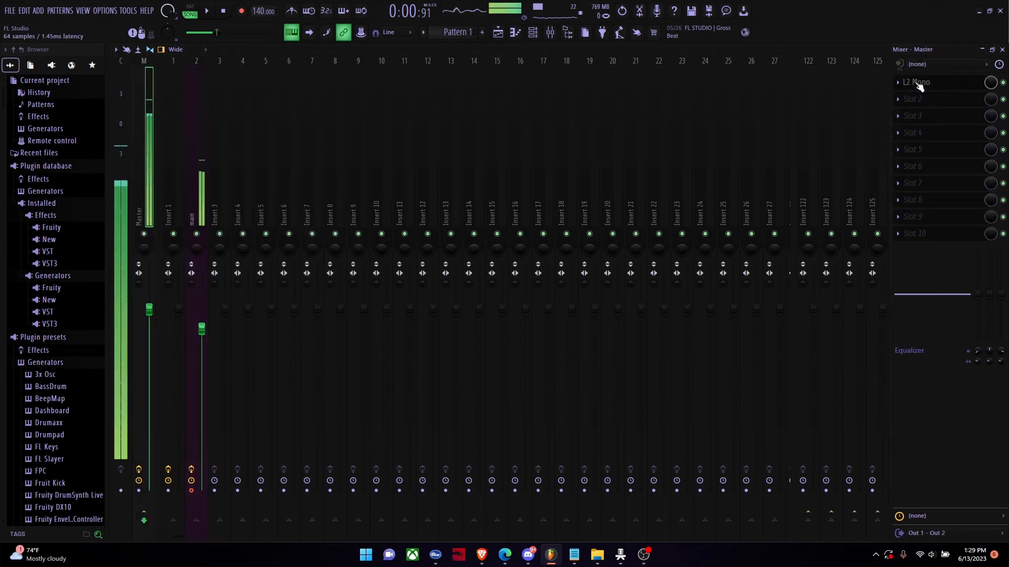
pyautogui.click(917, 83)
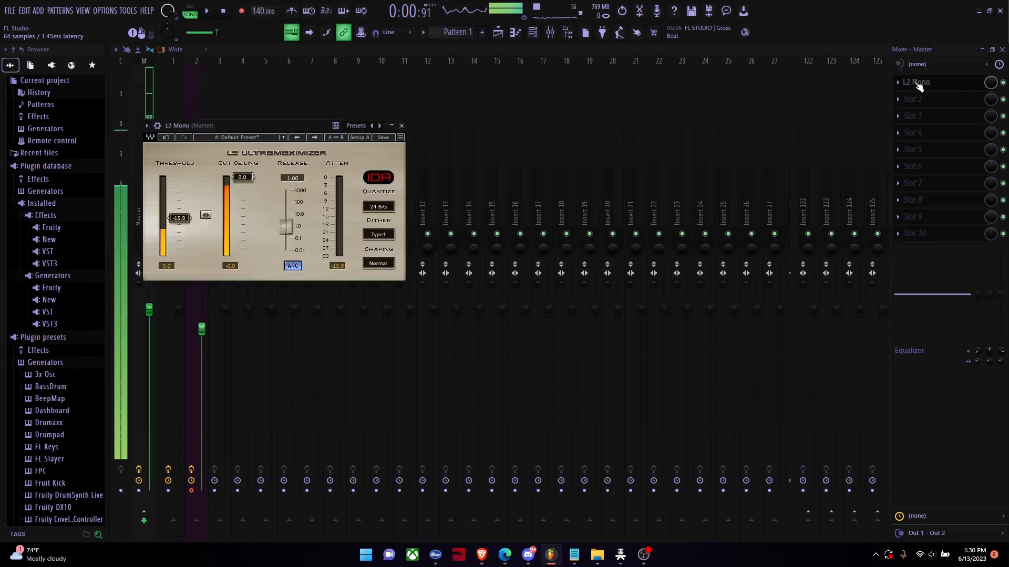
pyautogui.click(917, 83)
pyautogui.click(918, 83)
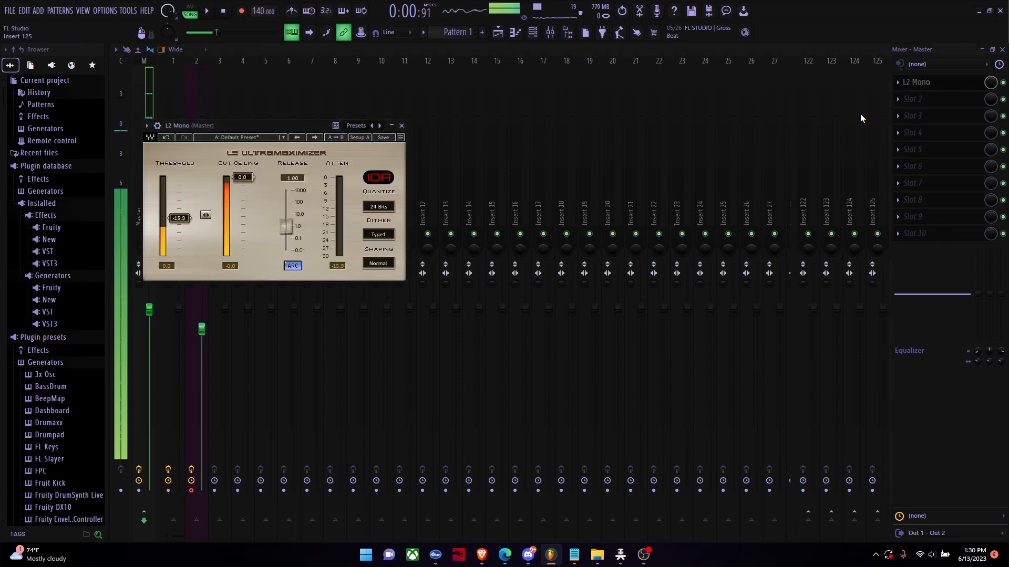
pyautogui.moveTo(178, 222)
pyautogui.mouseDown()
pyautogui.moveTo(178, 180)
pyautogui.moveTo(179, 218)
pyautogui.mouseUp()
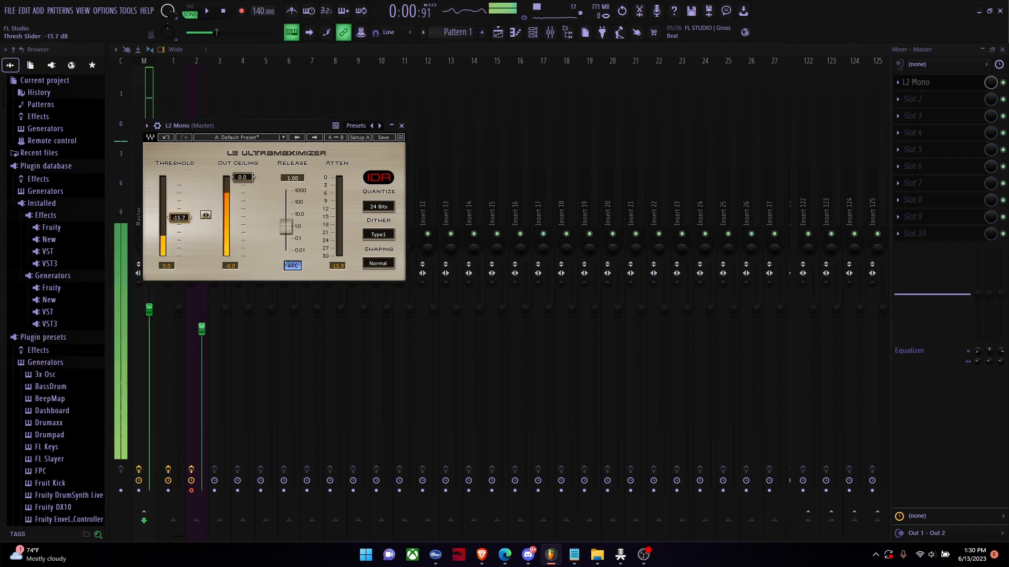
pyautogui.click(940, 87)
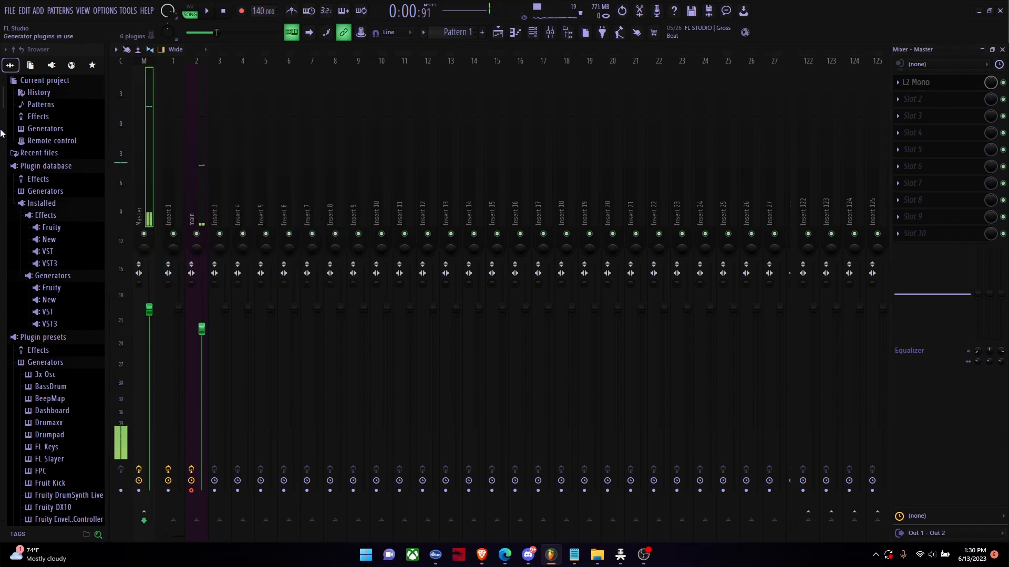
# Step: Open SSLComp Mono on the main track, raise its threshold and set the make-up gain to 8.6 dB
pyautogui.click(204, 89)
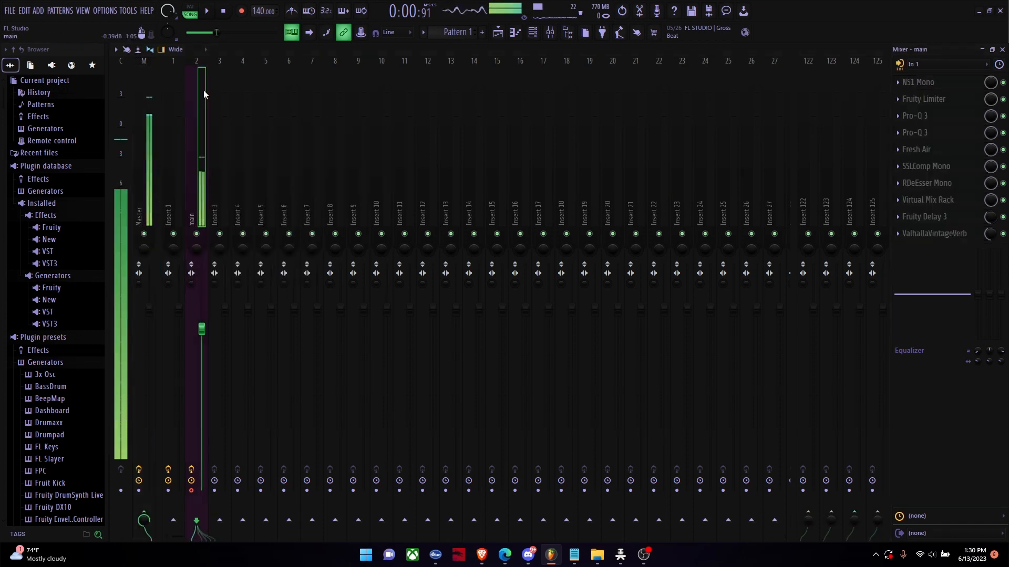
pyautogui.click(933, 169)
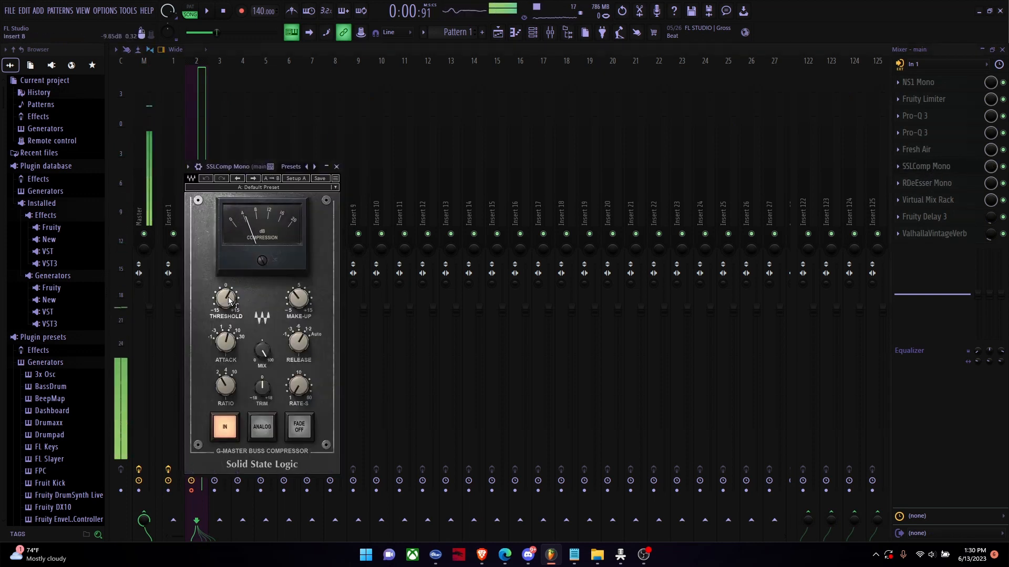
pyautogui.moveTo(229, 300); pyautogui.dragTo(229, 288)
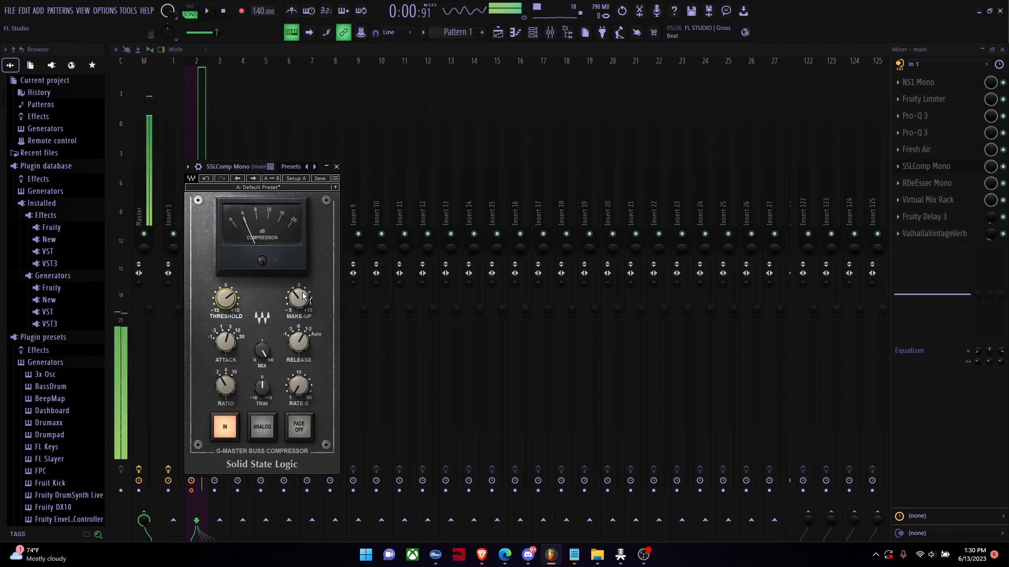
pyautogui.moveTo(305, 297)
pyautogui.mouseDown()
pyautogui.moveTo(305, 284)
pyautogui.moveTo(304, 292)
pyautogui.mouseUp()
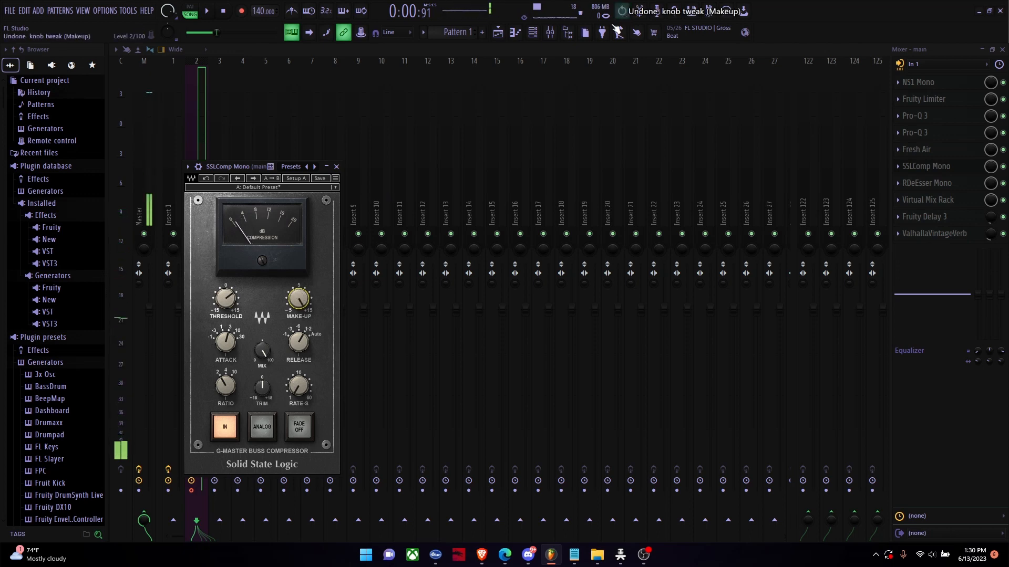
pyautogui.moveTo(300, 299); pyautogui.dragTo(300, 293)
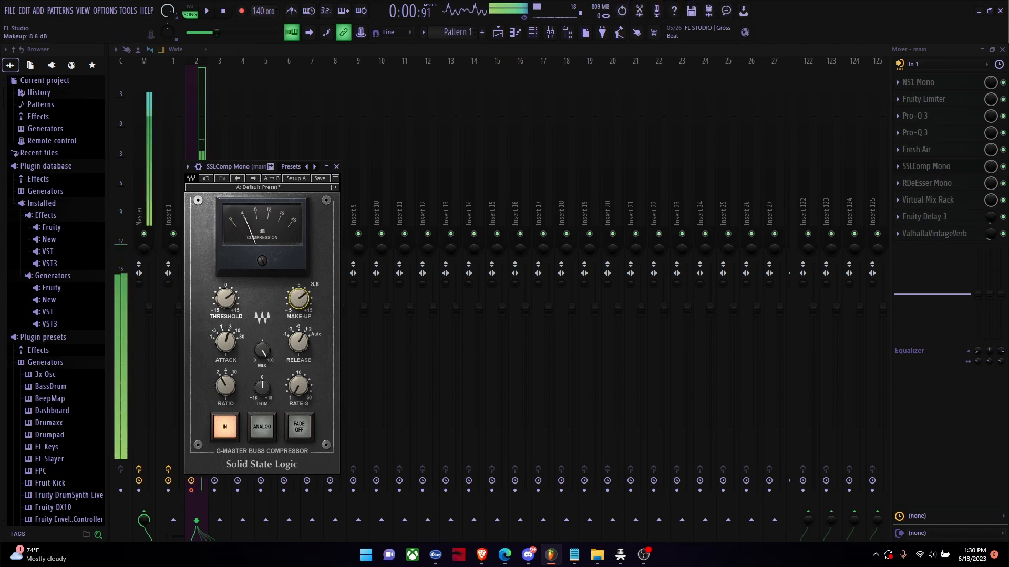
# Step: Check the compressor's attack and release, audition a 10:1 ratio and restore the previous ratio
pyautogui.click(231, 337)
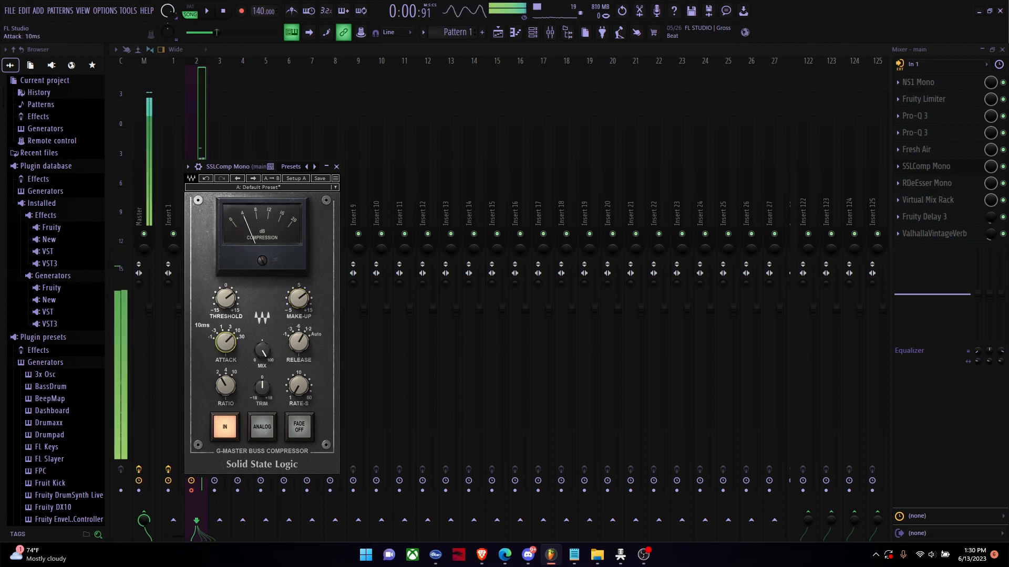
pyautogui.click(298, 342)
pyautogui.moveTo(295, 334); pyautogui.dragTo(295, 340)
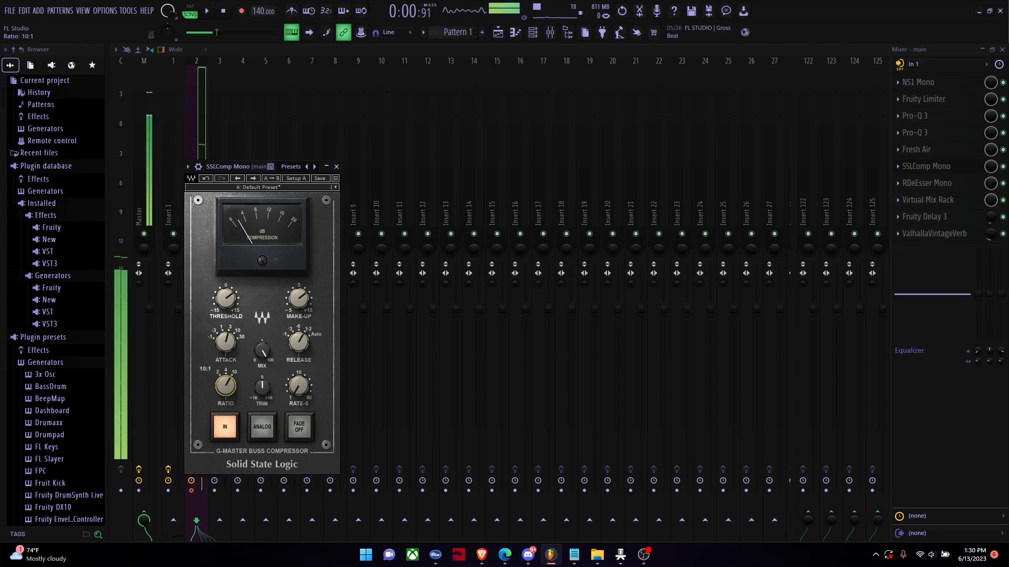
pyautogui.moveTo(229, 383); pyautogui.dragTo(229, 391)
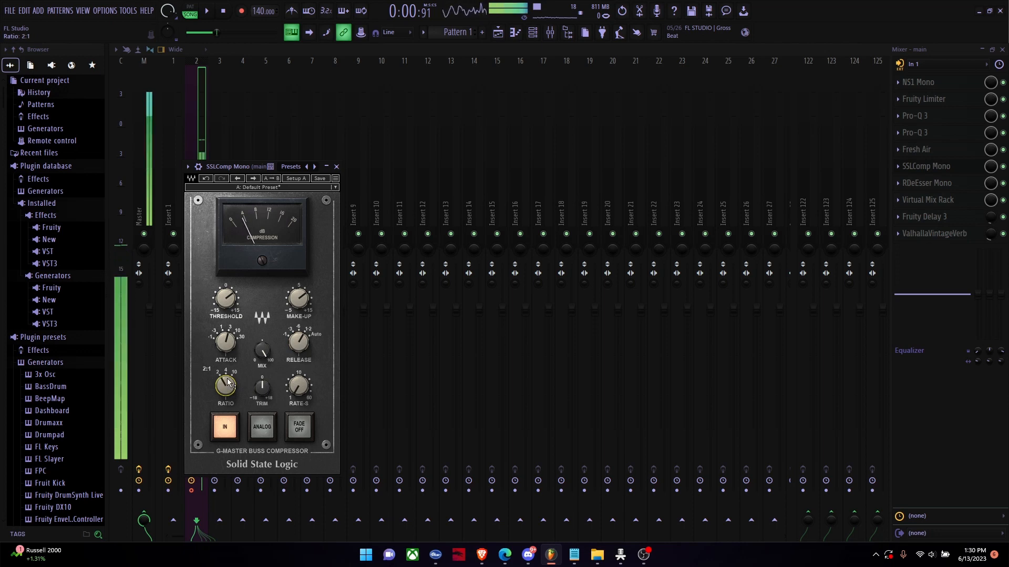
# Step: Check the compressor's Rate-S, trim and mix controls and close the plugin
pyautogui.click(308, 388)
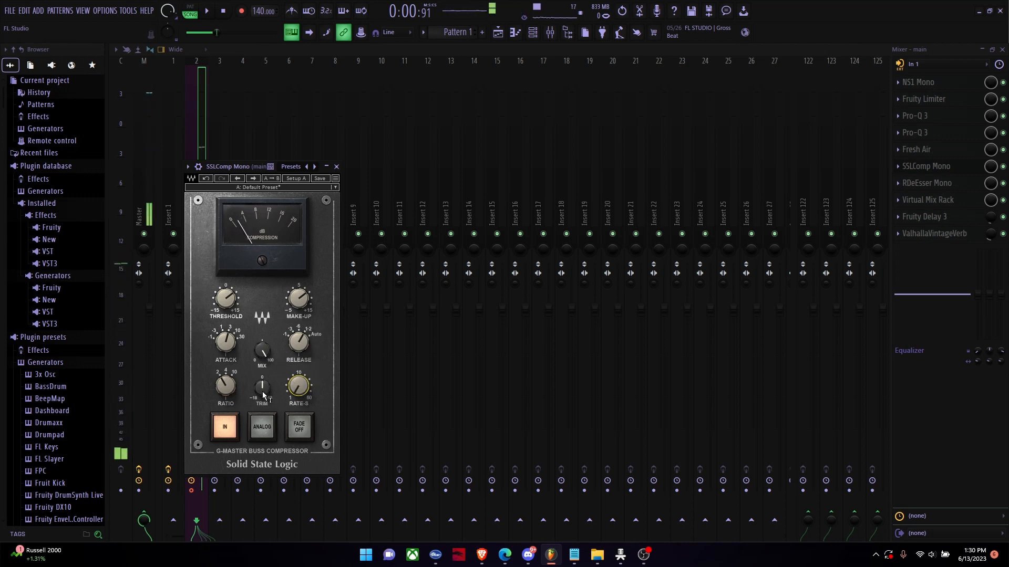
pyautogui.moveTo(263, 391)
pyautogui.moveTo(263, 407); pyautogui.dragTo(264, 386)
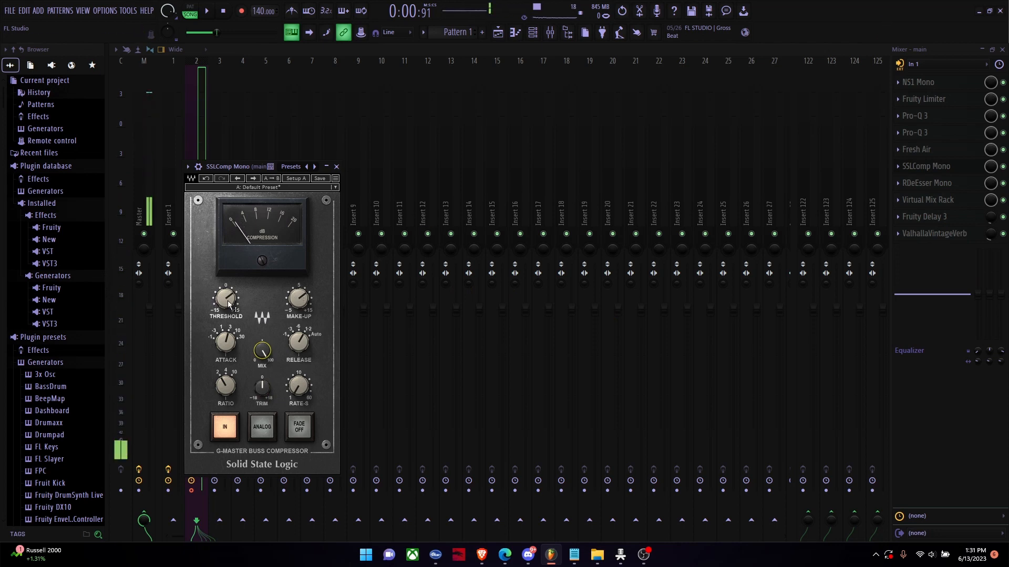
pyautogui.moveTo(301, 305)
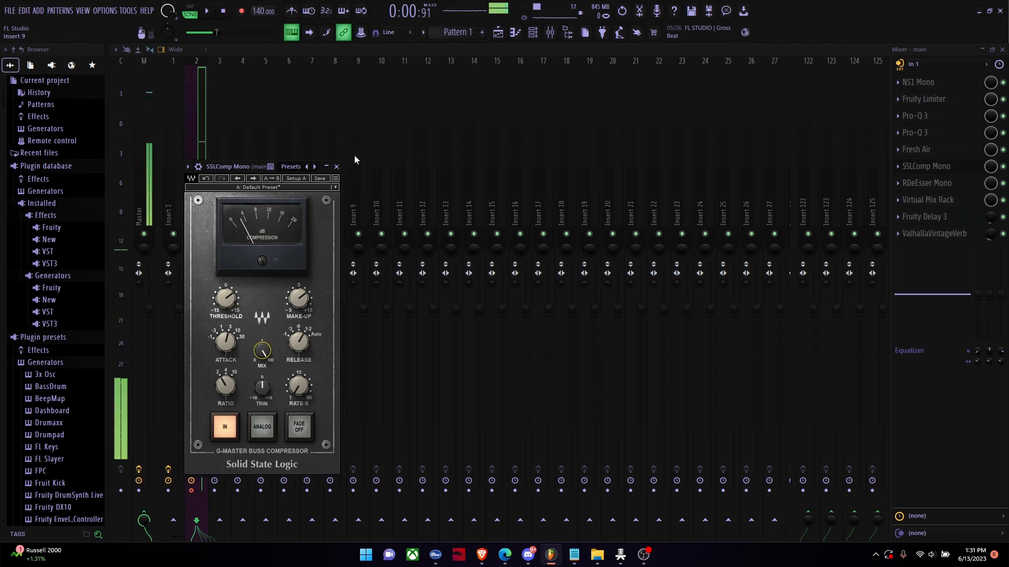
pyautogui.moveTo(228, 344)
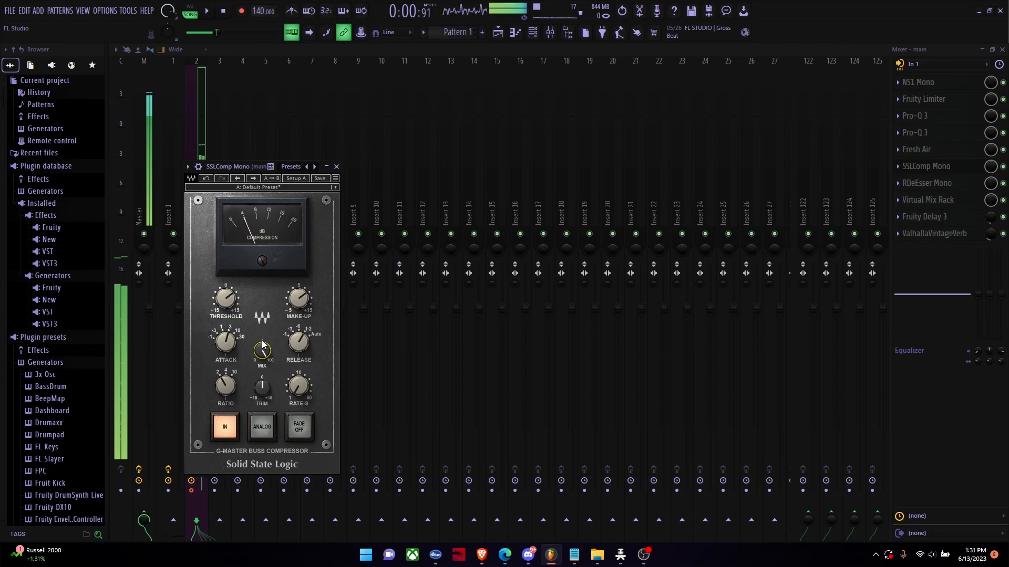
pyautogui.click(923, 169)
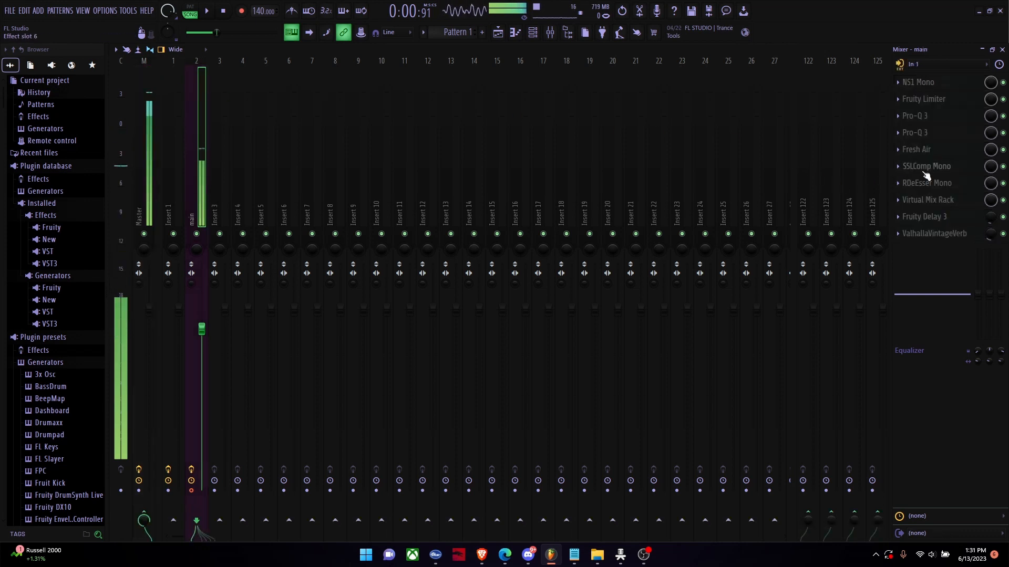
# Step: Open RDeEsser Mono on the main track, audition higher frequencies and set its frequency to 7890 Hz
pyautogui.click(932, 184)
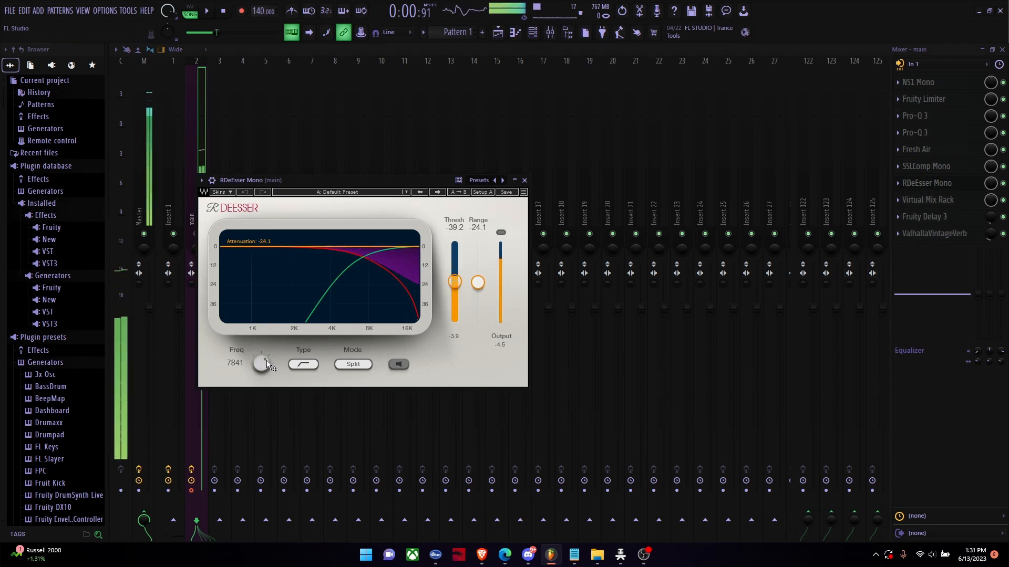
pyautogui.scroll(3, 261, 362)
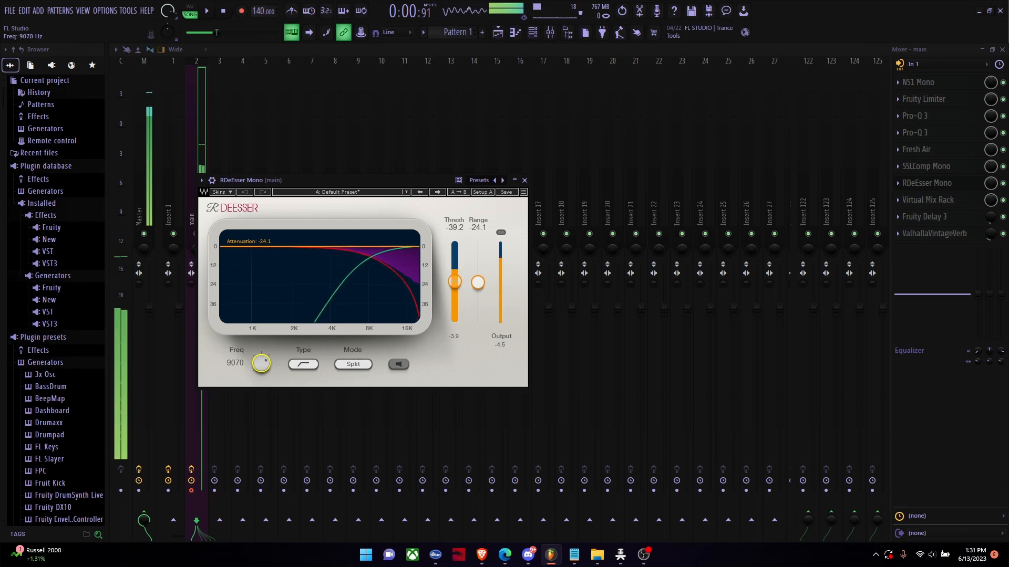
pyautogui.scroll(3, 261, 362)
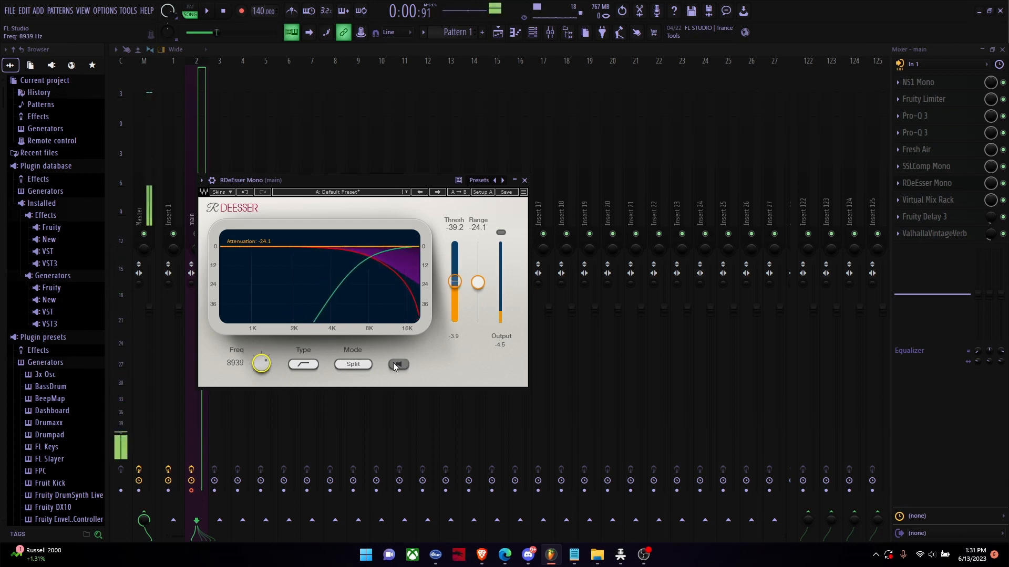
pyautogui.click(394, 365)
pyautogui.moveTo(261, 363)
pyautogui.mouseDown()
pyautogui.moveTo(261, 384)
pyautogui.moveTo(259, 361)
pyautogui.mouseUp()
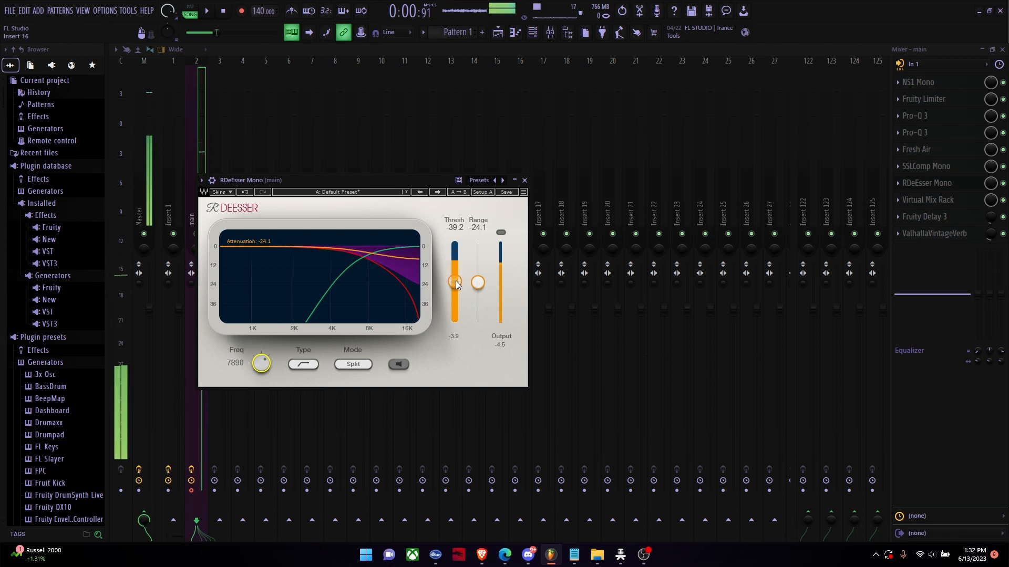
# Step: Set the de-esser's threshold to -35.0 dB, audition its range at -18.0, lower the range again and close the plugin
pyautogui.moveTo(454, 281); pyautogui.dragTo(454, 272)
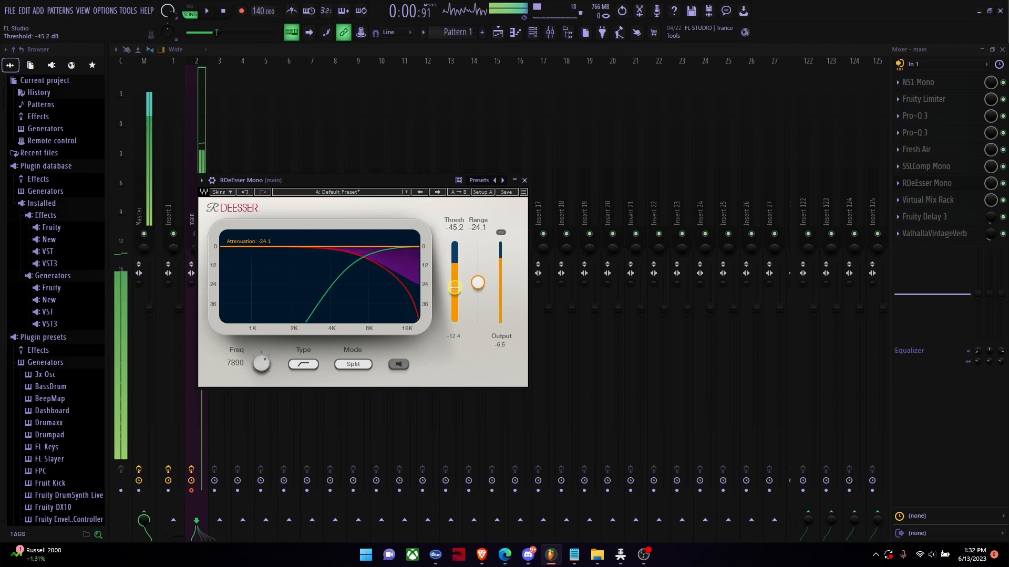
pyautogui.moveTo(455, 287)
pyautogui.mouseDown()
pyautogui.moveTo(455, 242)
pyautogui.moveTo(454, 289)
pyautogui.moveTo(455, 277)
pyautogui.mouseUp()
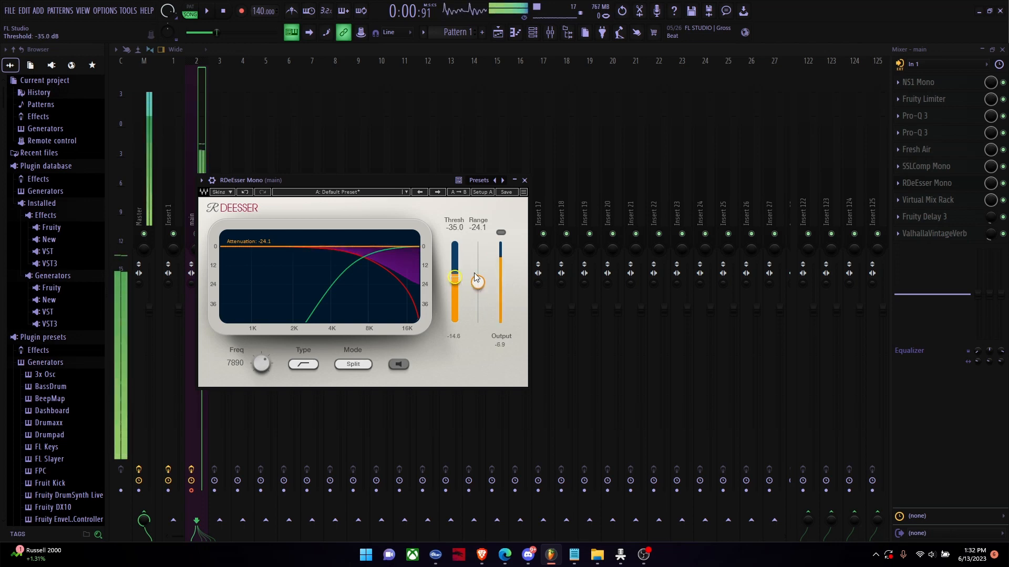
pyautogui.moveTo(450, 279); pyautogui.dragTo(477, 277)
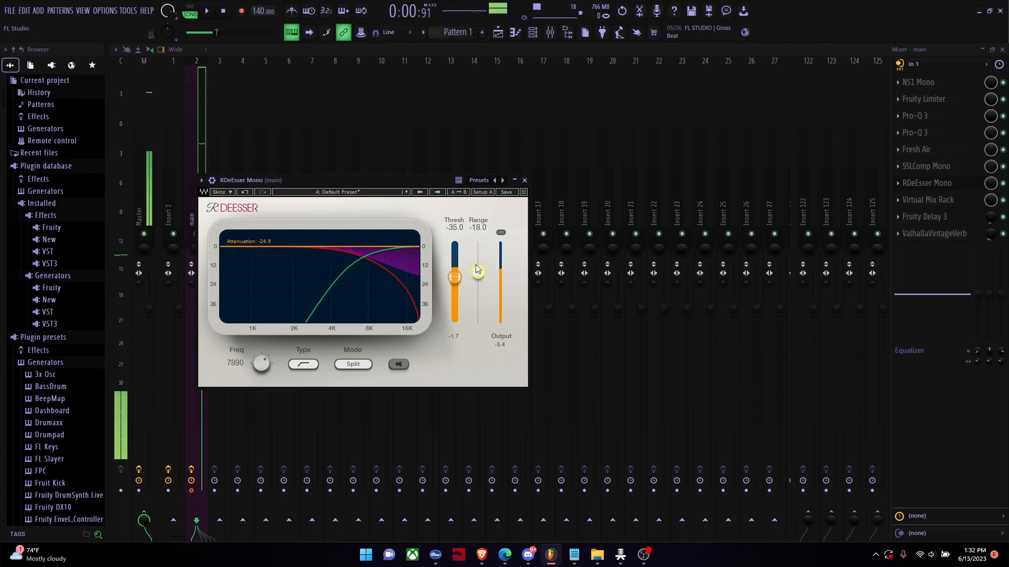
pyautogui.moveTo(477, 272); pyautogui.dragTo(478, 284)
pyautogui.click(929, 188)
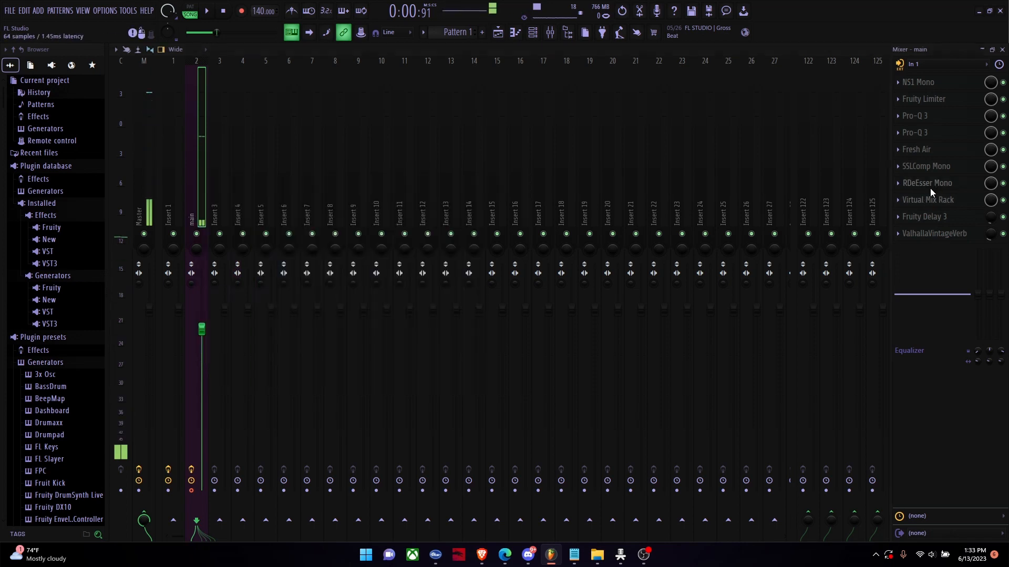
# Step: Open Virtual Mix Rack on the main track and set Revival's Shimmer to 6.30 and Thickness to 2.40, auditioning a much higher Shimmer
pyautogui.click(929, 200)
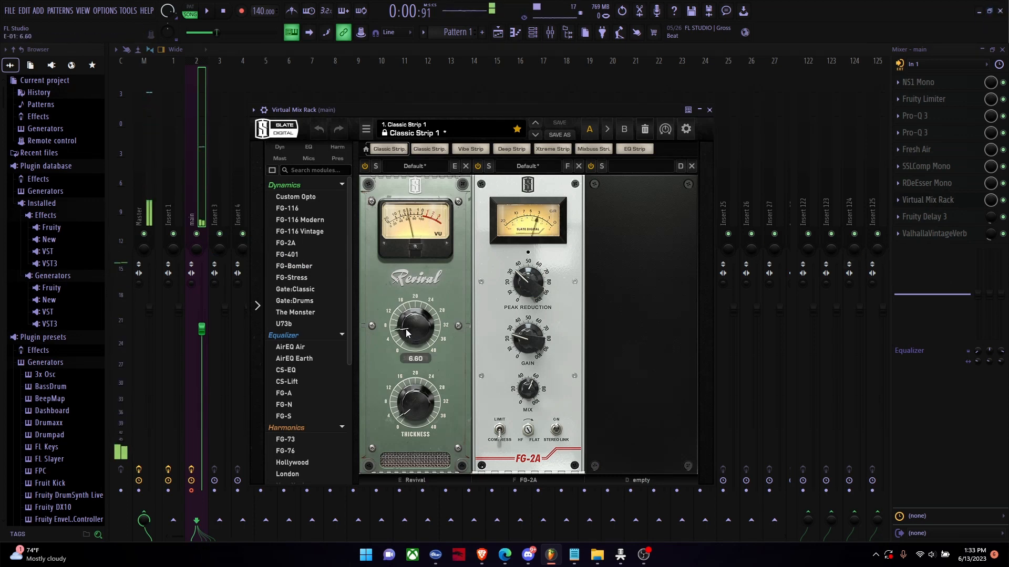
pyautogui.moveTo(405, 327); pyautogui.dragTo(408, 336)
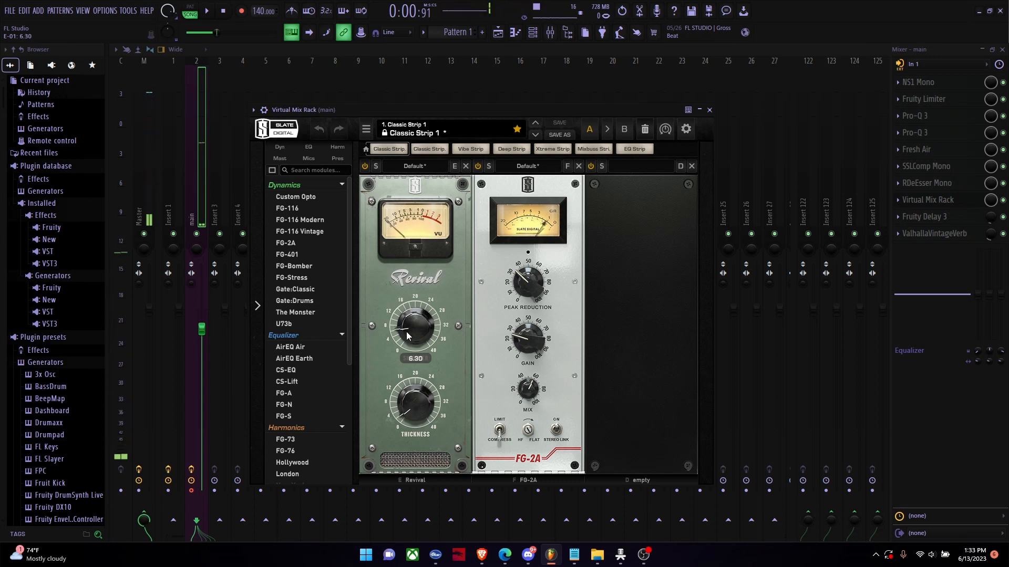
pyautogui.moveTo(417, 404); pyautogui.dragTo(415, 401)
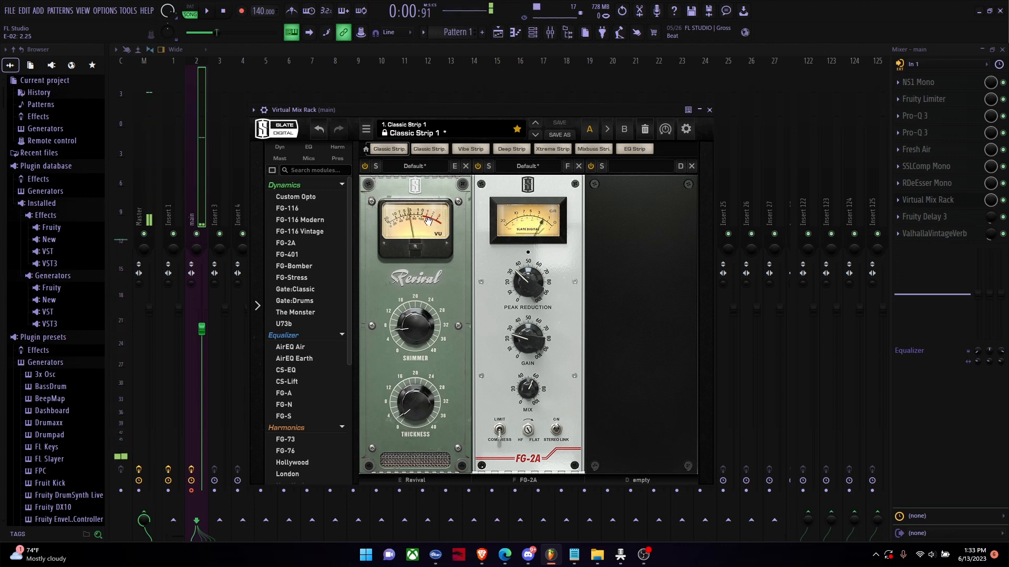
pyautogui.moveTo(409, 320); pyautogui.dragTo(374, 198)
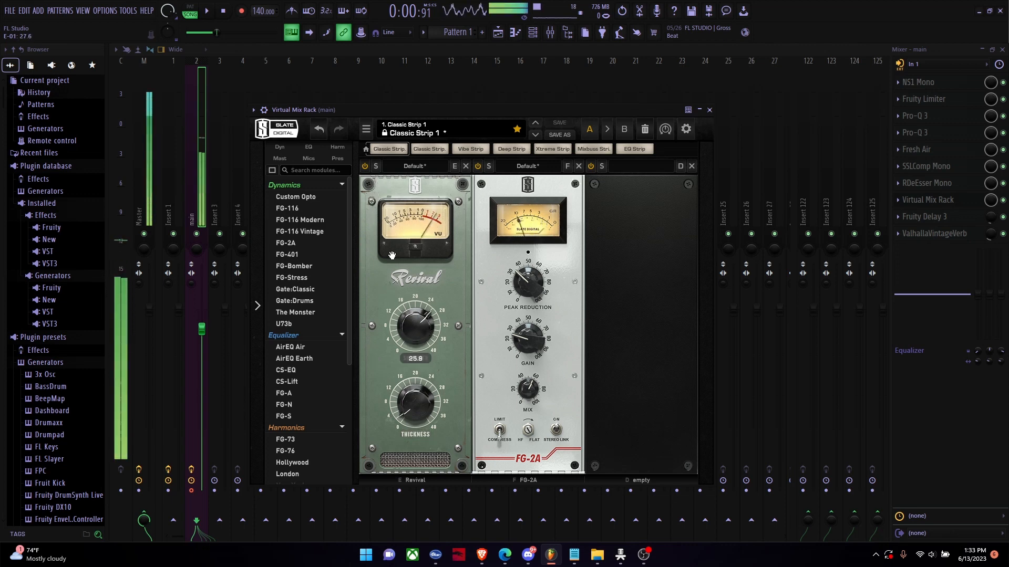
pyautogui.moveTo(391, 256); pyautogui.dragTo(412, 345)
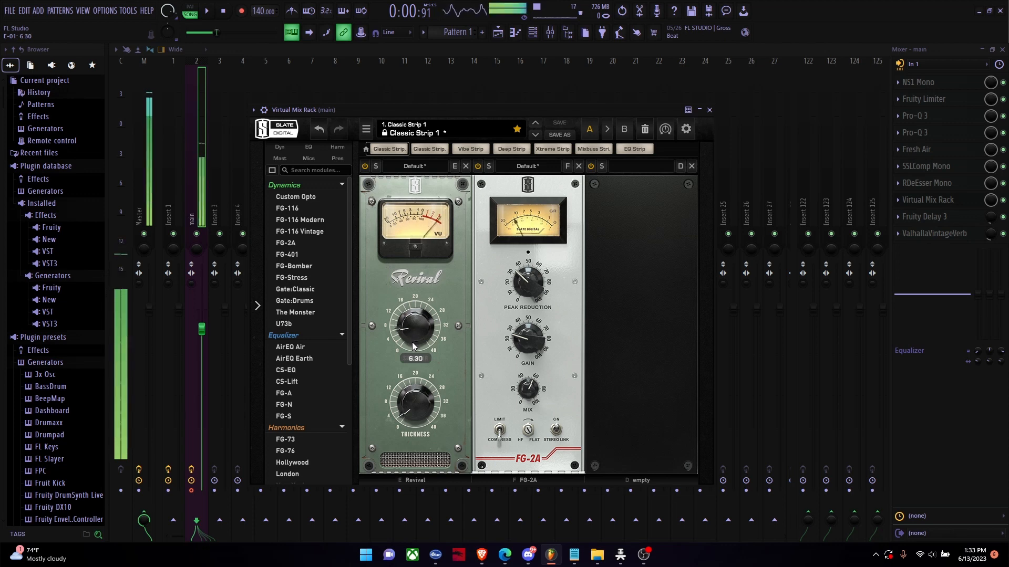
pyautogui.moveTo(409, 392)
pyautogui.mouseDown()
pyautogui.moveTo(381, 264)
pyautogui.moveTo(409, 409)
pyautogui.mouseUp()
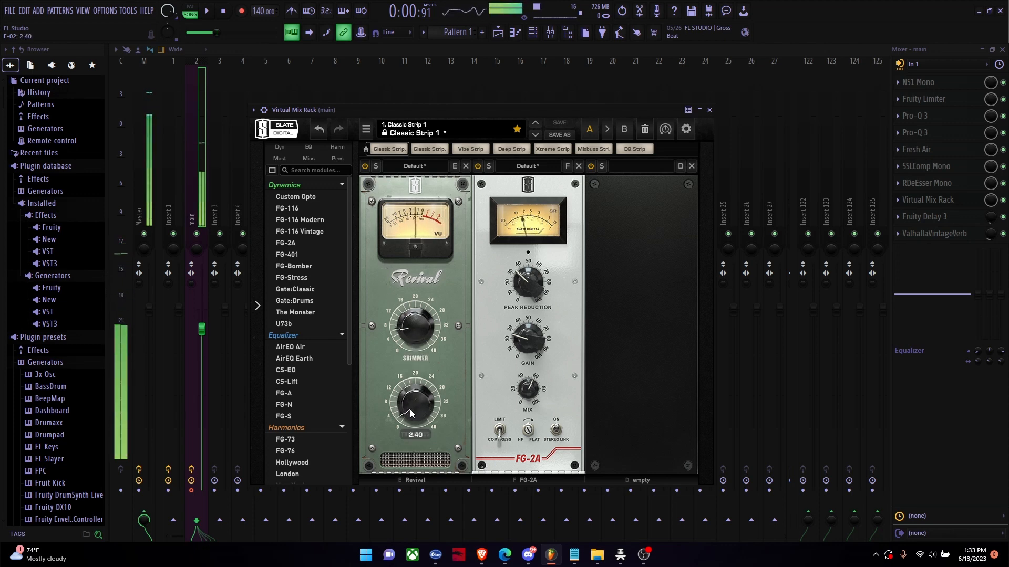
# Step: Lower the Peak Reduction and Gain slightly on the FG-2A compressor module
pyautogui.moveTo(522, 281); pyautogui.dragTo(518, 287)
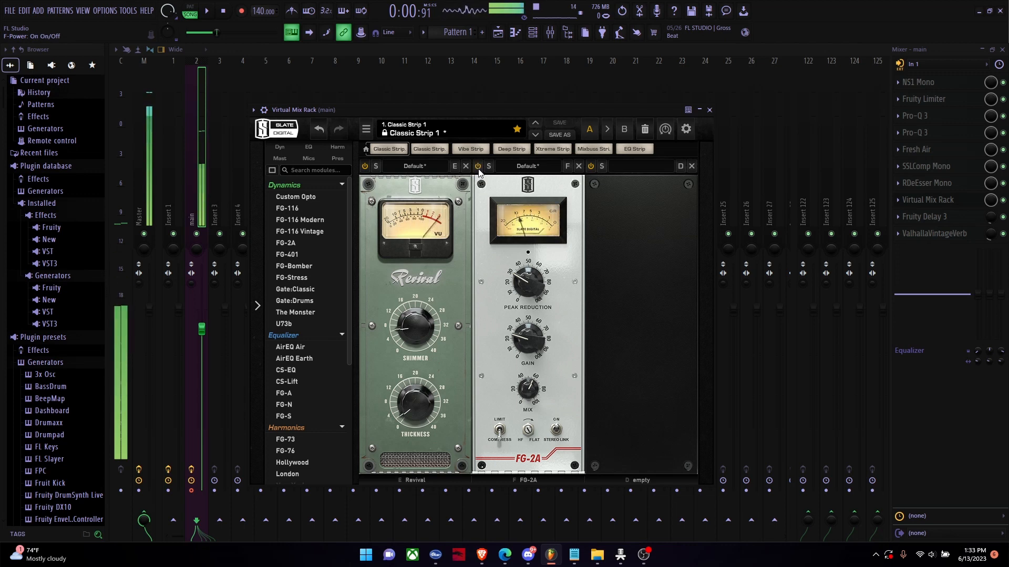
pyautogui.moveTo(529, 260)
pyautogui.mouseDown()
pyautogui.moveTo(518, 257)
pyautogui.moveTo(511, 230)
pyautogui.moveTo(506, 145)
pyautogui.moveTo(531, 331)
pyautogui.moveTo(518, 267)
pyautogui.mouseUp()
pyautogui.moveTo(517, 338)
pyautogui.mouseDown()
pyautogui.moveTo(529, 237)
pyautogui.moveTo(519, 371)
pyautogui.moveTo(515, 314)
pyautogui.moveTo(513, 343)
pyautogui.mouseUp()
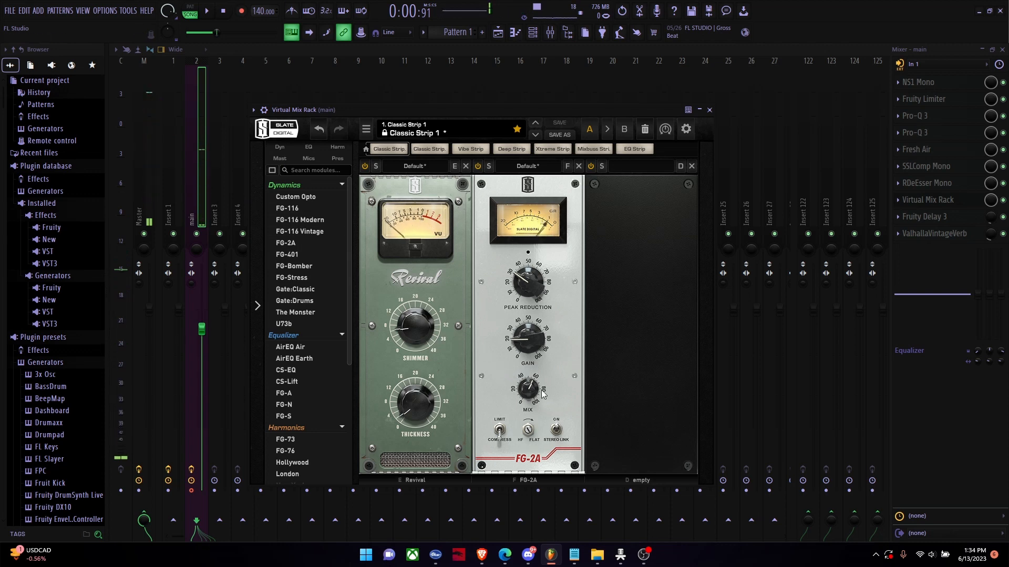
# Step: Audition the FG-2A compressor at 100% mix, set its Mix to 61% and close Virtual Mix Rack
pyautogui.moveTo(531, 396); pyautogui.dragTo(511, 325)
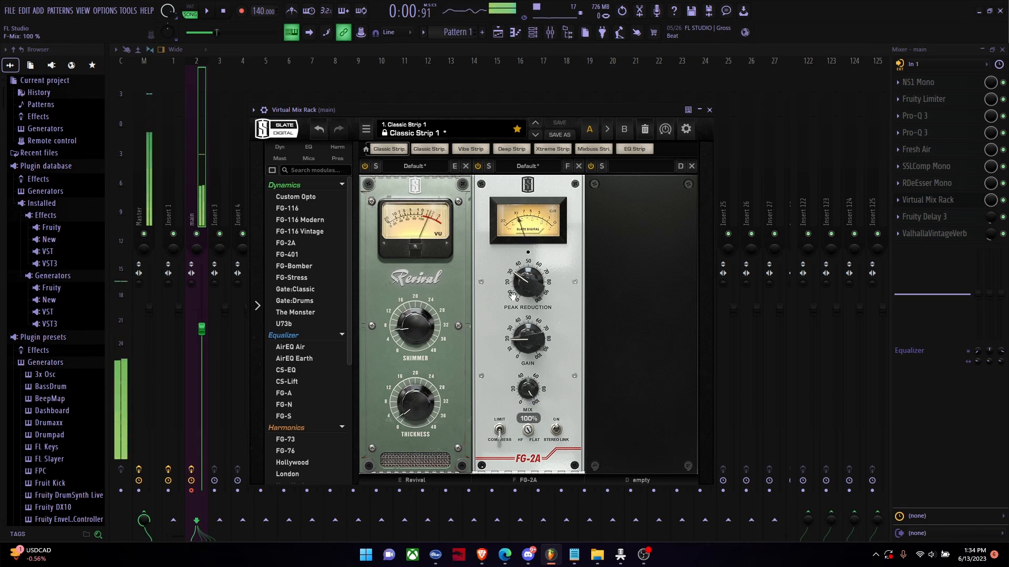
pyautogui.moveTo(529, 389)
pyautogui.mouseDown()
pyautogui.moveTo(528, 427)
pyautogui.moveTo(527, 398)
pyautogui.mouseUp()
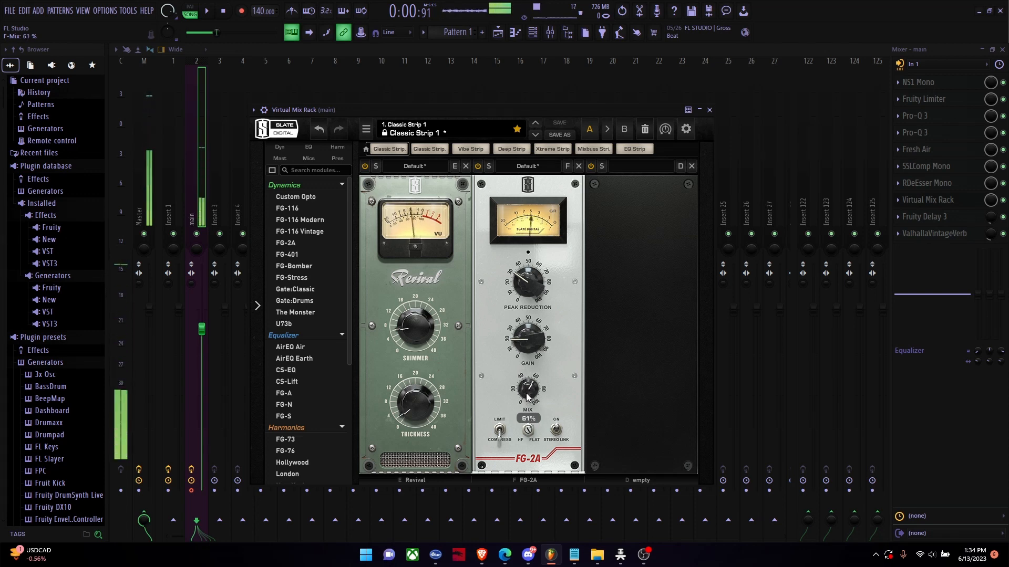
pyautogui.click(709, 110)
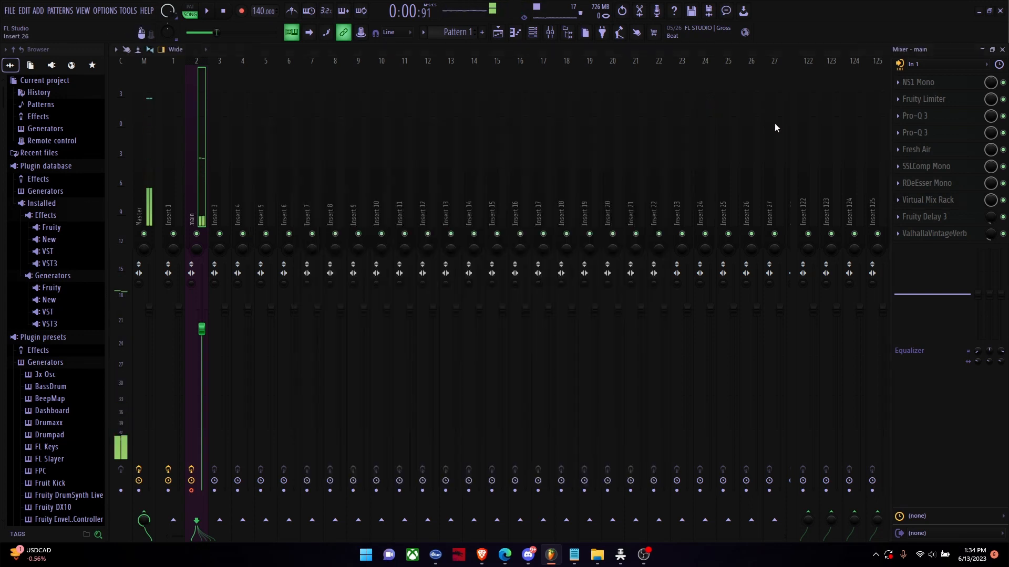
# Step: Open Fruity Delay 3 on the main track, audition its delay time at 15:0 with full slot mix, restore the time and lower the mix to 4%
pyautogui.click(927, 217)
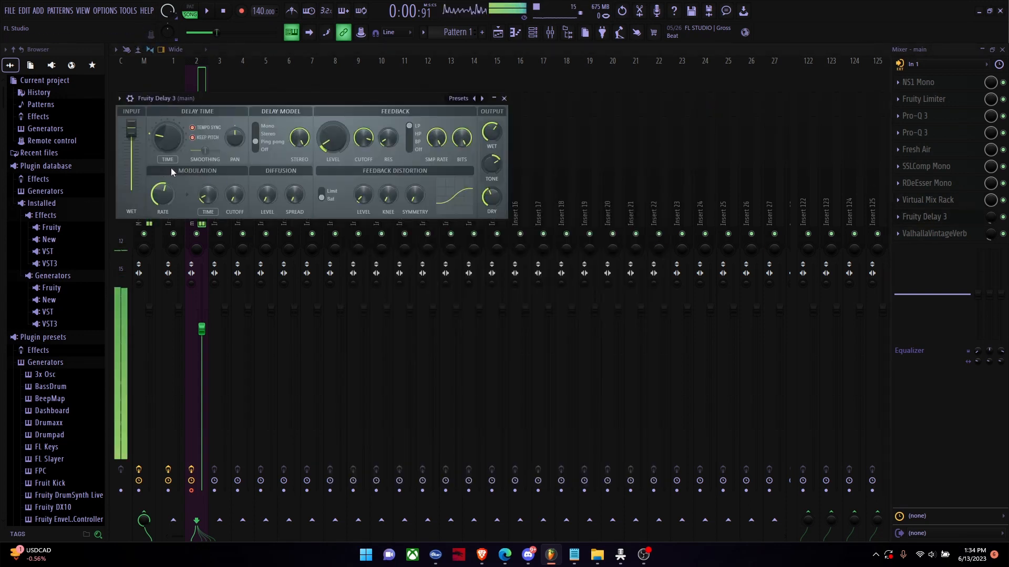
pyautogui.keyDown('alt'); pyautogui.click(992, 222); pyautogui.keyUp('alt')
pyautogui.click(957, 220)
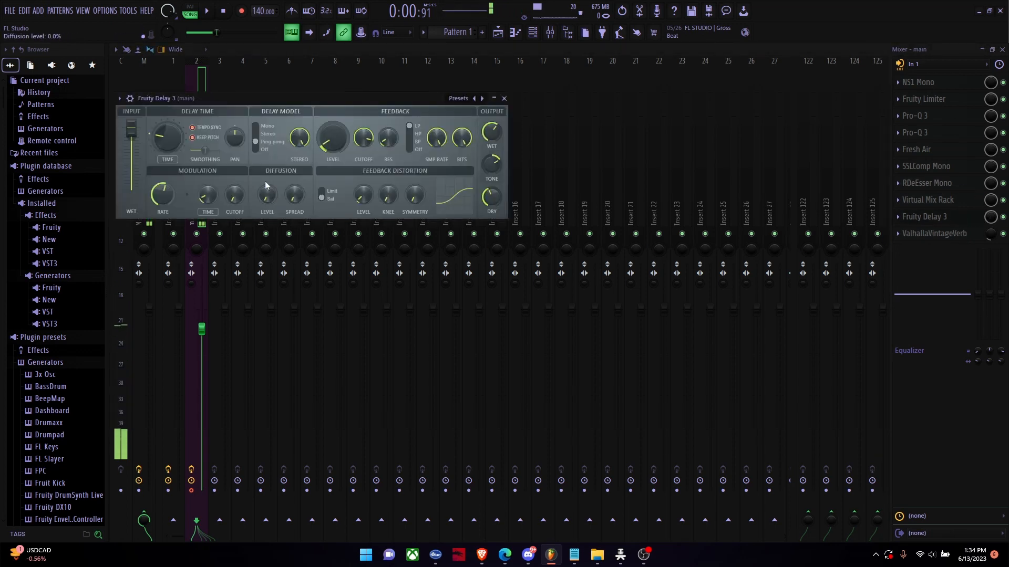
pyautogui.moveTo(167, 137); pyautogui.dragTo(168, 113)
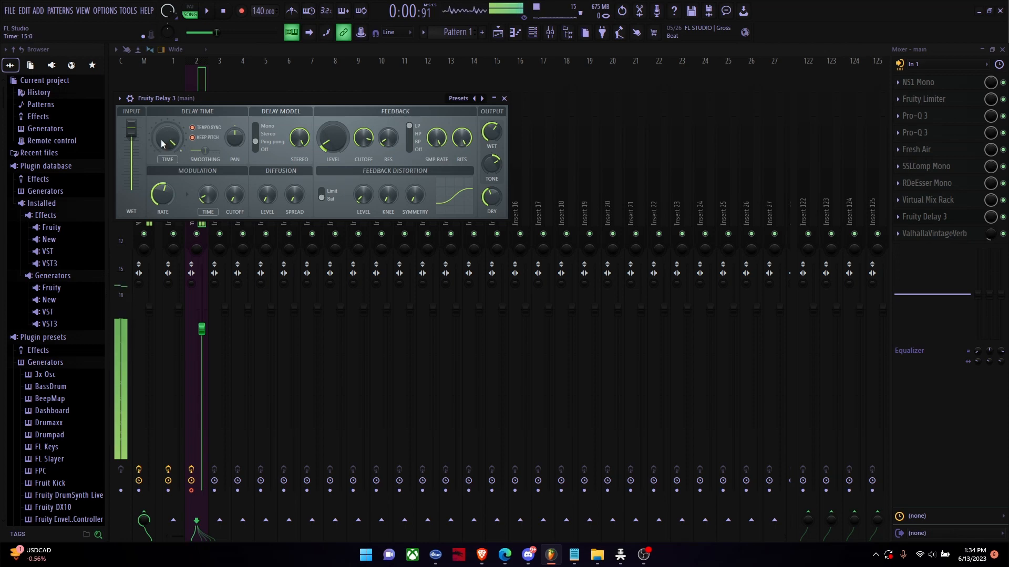
pyautogui.moveTo(162, 144); pyautogui.dragTo(162, 171)
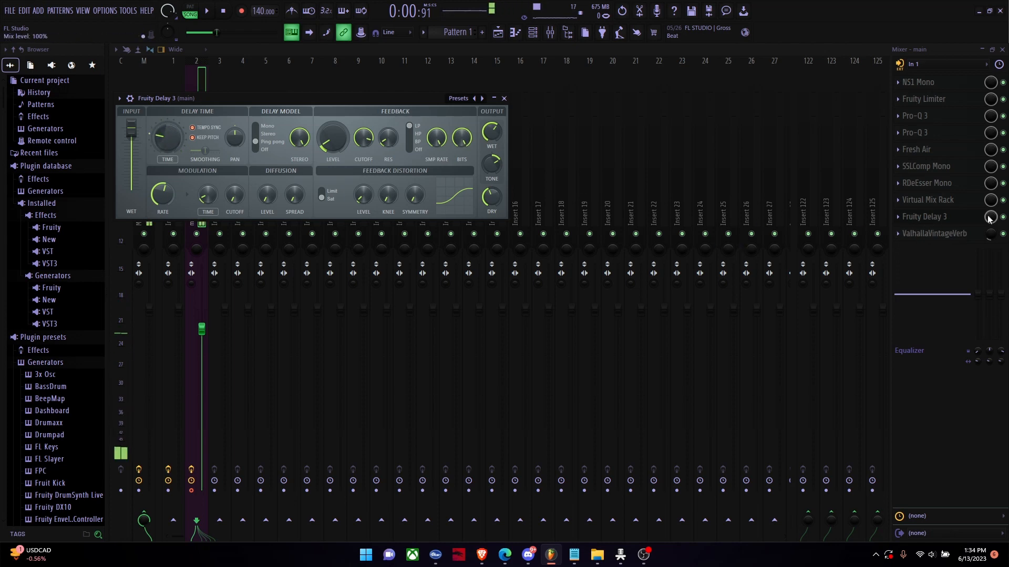
pyautogui.moveTo(990, 217); pyautogui.dragTo(990, 250)
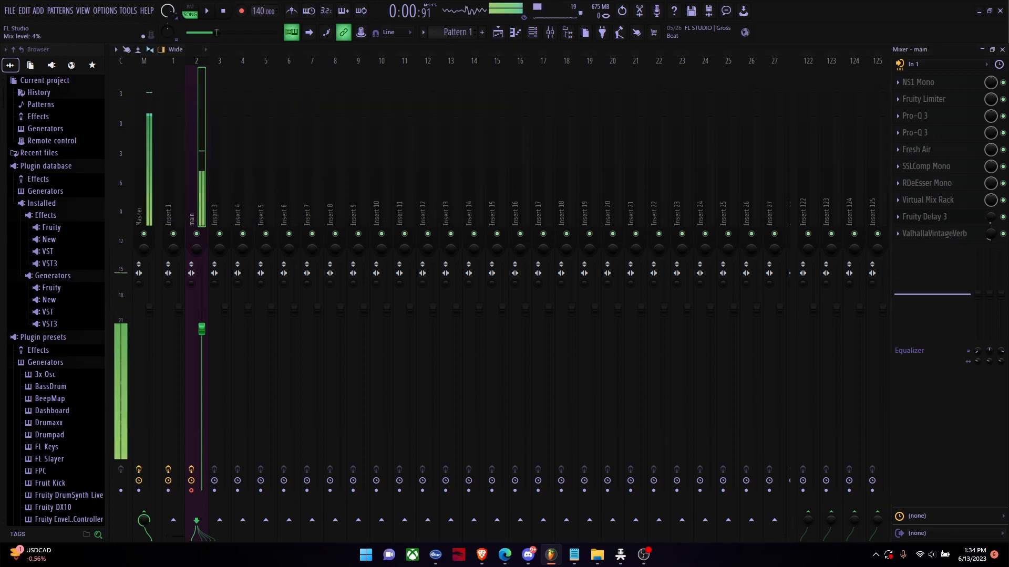
# Step: Reopen Fruity Delay 3 and audition its pan, delay model and stereo spread, leaving the model on Ping Pong
pyautogui.click(959, 219)
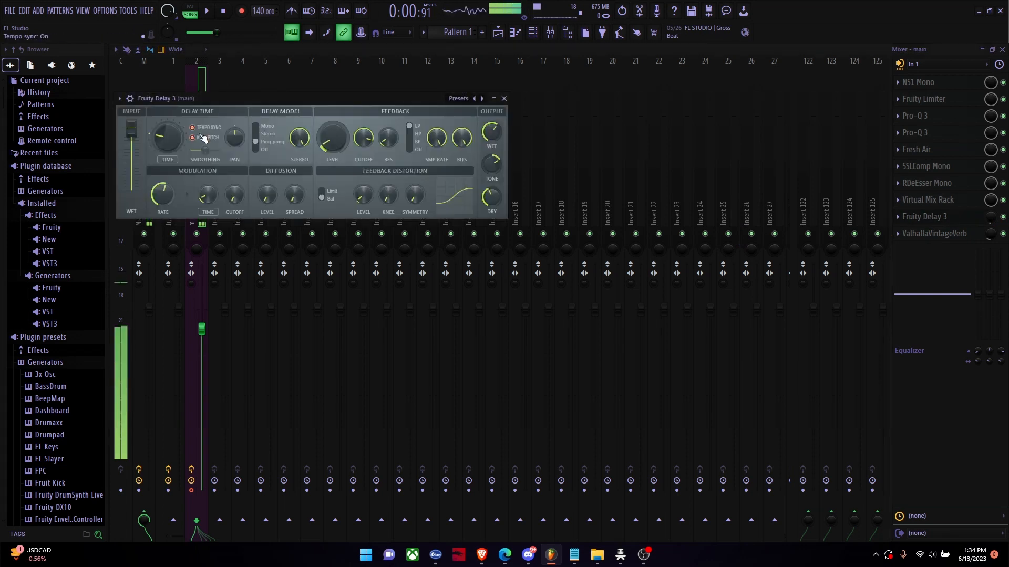
pyautogui.moveTo(235, 137); pyautogui.dragTo(235, 100)
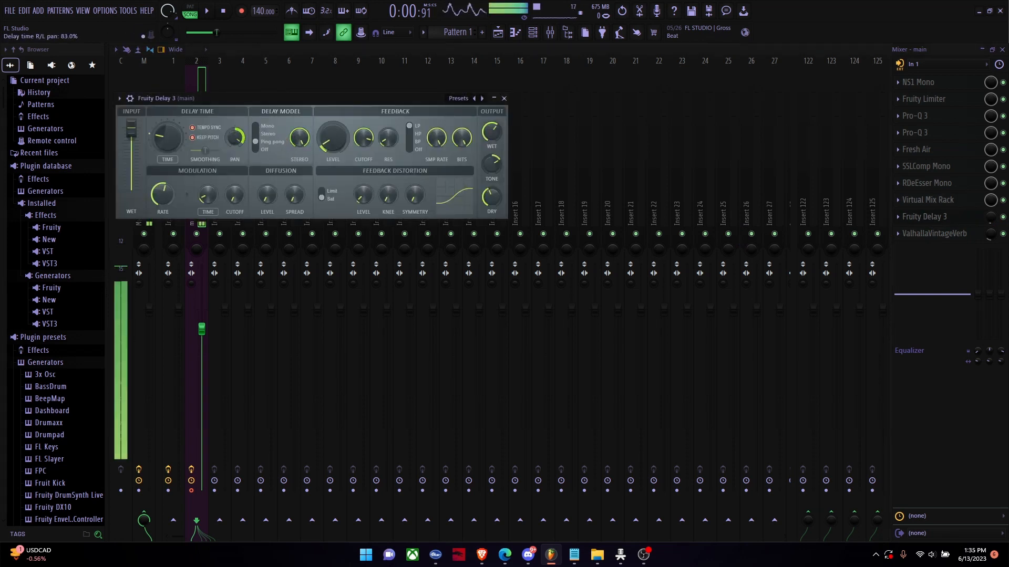
pyautogui.click(257, 150)
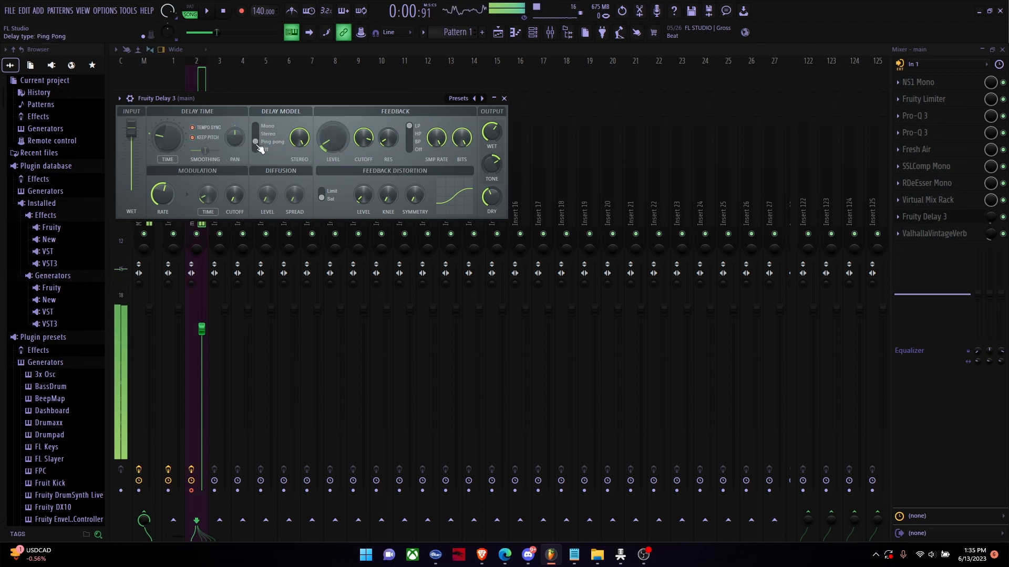
pyautogui.click(256, 141)
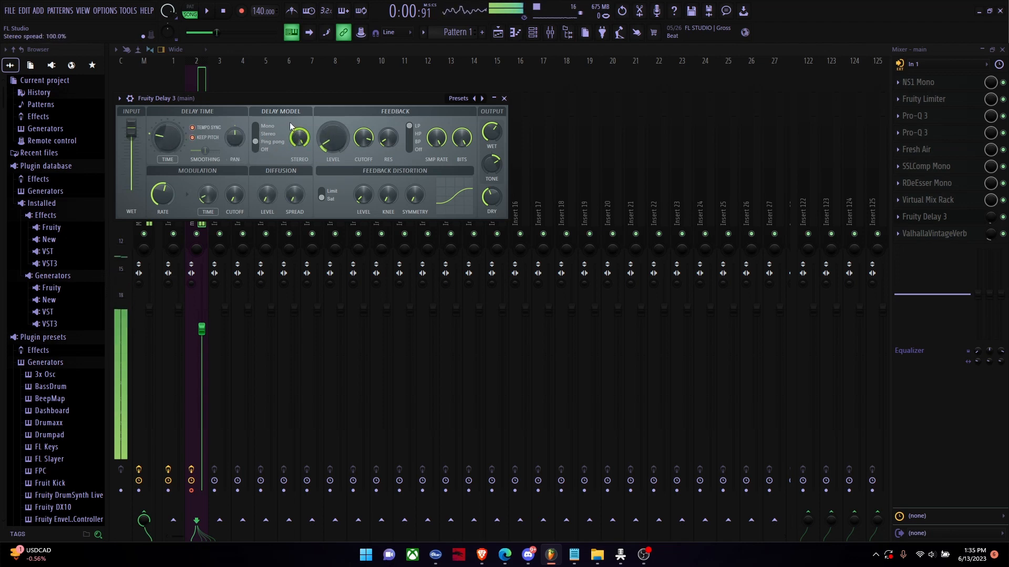
pyautogui.click(292, 136)
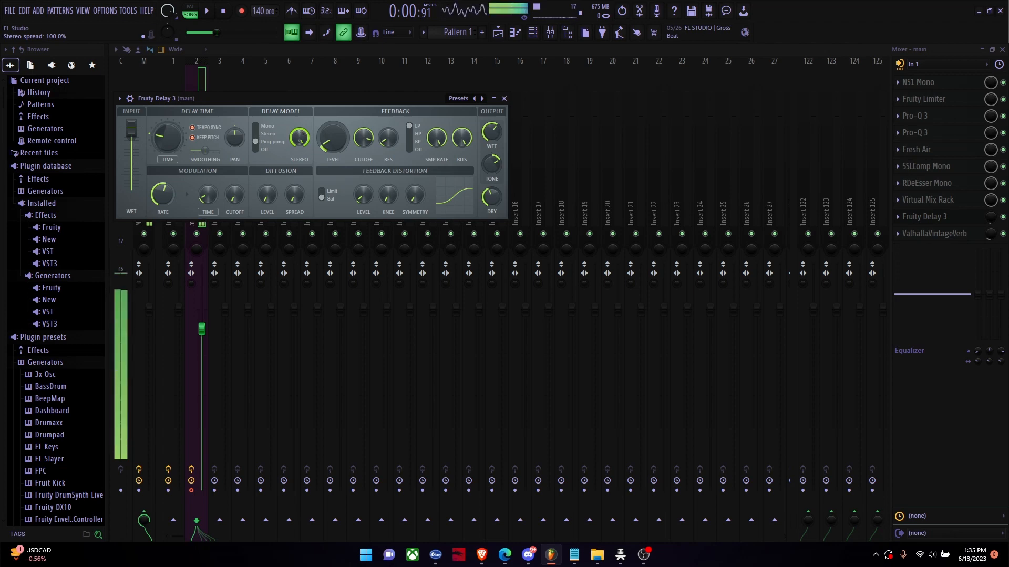
# Step: Audition the delay's feedback level and cutoff, and set its feedback resonance to 13.0%
pyautogui.moveTo(333, 137)
pyautogui.mouseDown()
pyautogui.moveTo(332, 109)
pyautogui.moveTo(333, 132)
pyautogui.mouseUp()
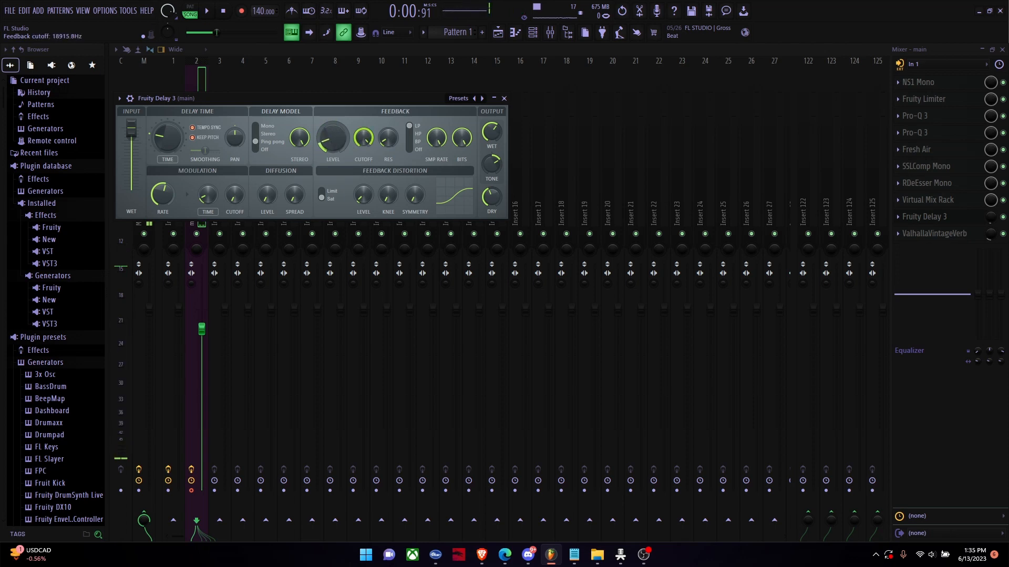
pyautogui.moveTo(333, 137)
pyautogui.mouseDown()
pyautogui.moveTo(333, 113)
pyautogui.moveTo(333, 157)
pyautogui.mouseUp()
pyautogui.moveTo(388, 137); pyautogui.dragTo(388, 148)
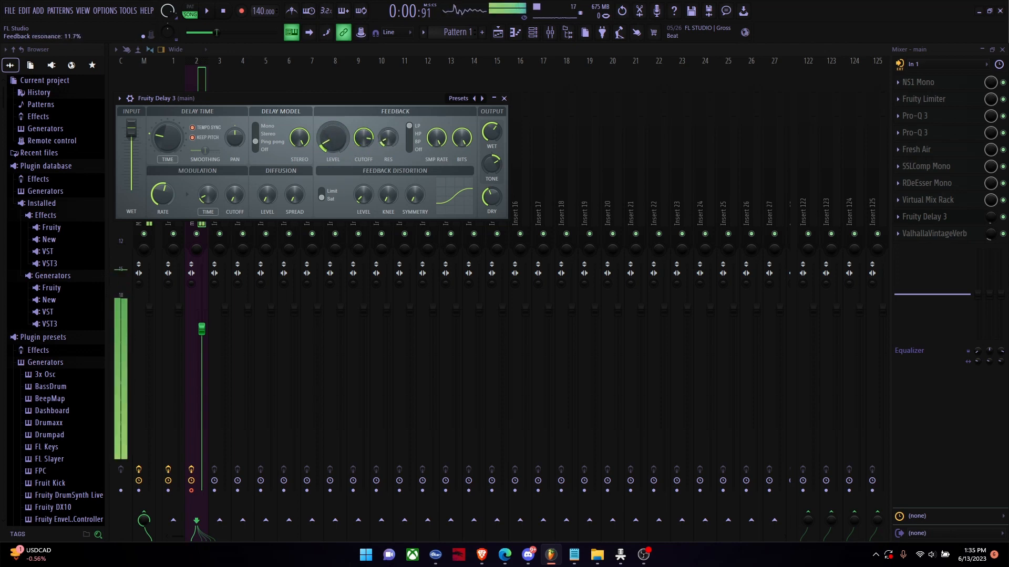
pyautogui.moveTo(378, 141); pyautogui.dragTo(363, 134)
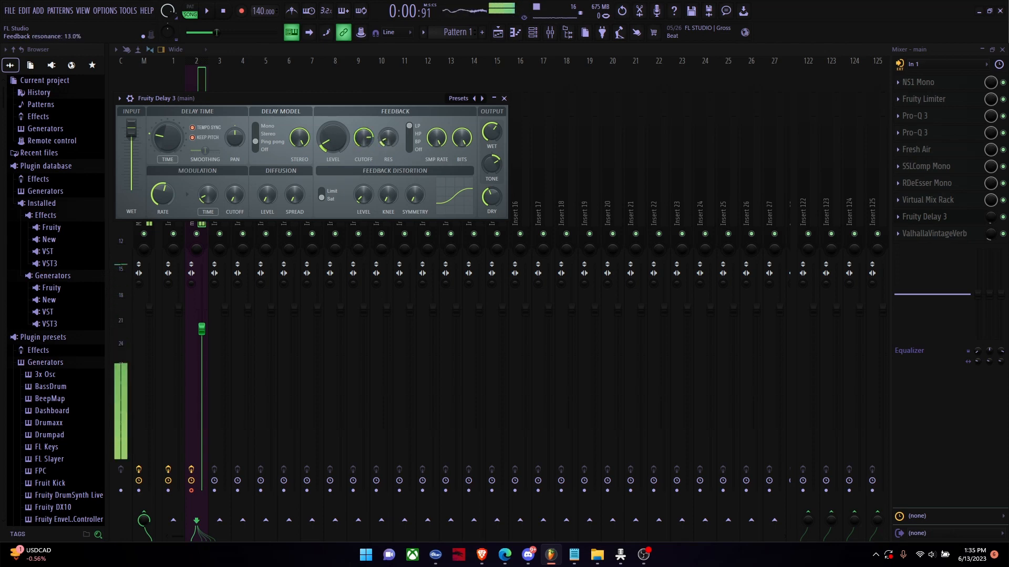
# Step: Audition the delay fully wet with Dry at 0%, raise its slot mix to 100% and bring the output Dry up to maximum
pyautogui.moveTo(491, 132); pyautogui.dragTo(491, 139)
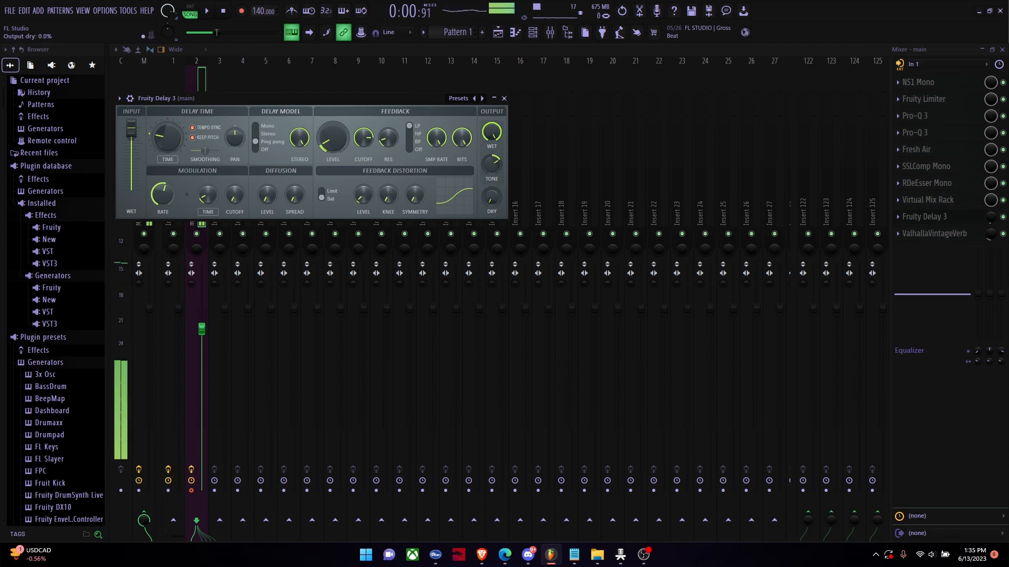
pyautogui.moveTo(991, 216); pyautogui.dragTo(991, 181)
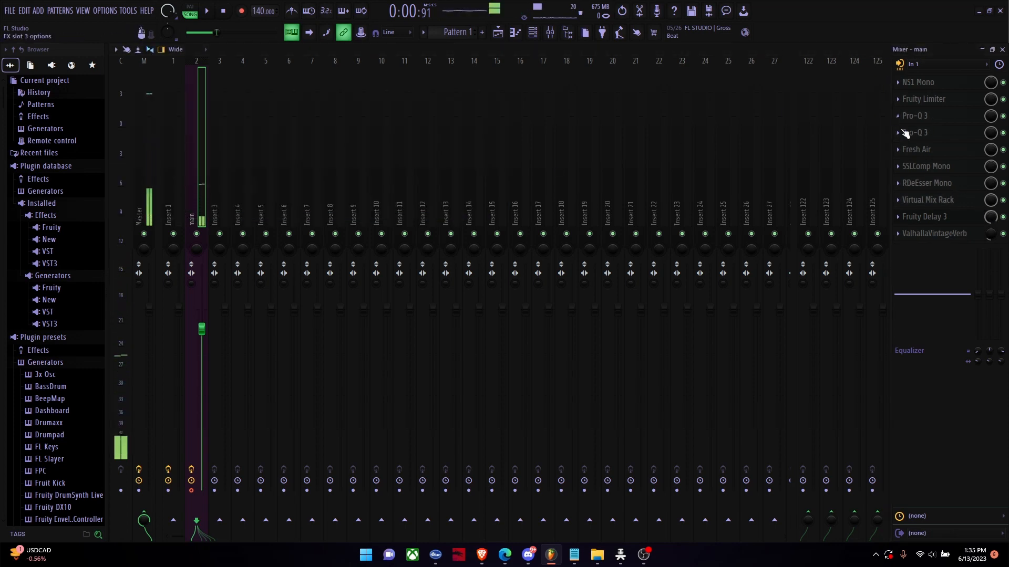
pyautogui.click(936, 220)
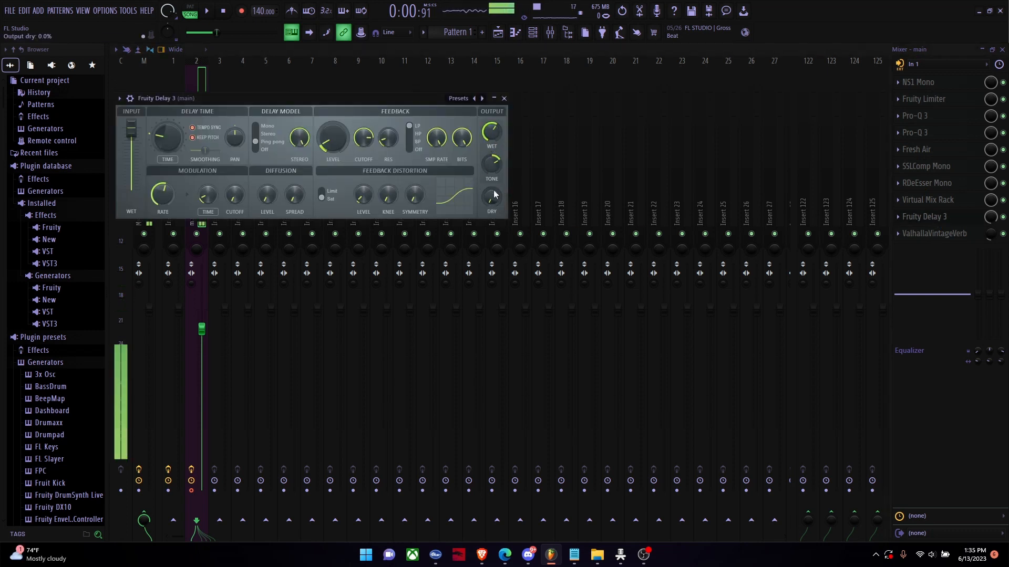
pyautogui.moveTo(493, 196); pyautogui.dragTo(493, 157)
pyautogui.moveTo(492, 196)
pyautogui.mouseDown()
pyautogui.moveTo(491, 212)
pyautogui.moveTo(492, 196)
pyautogui.mouseUp()
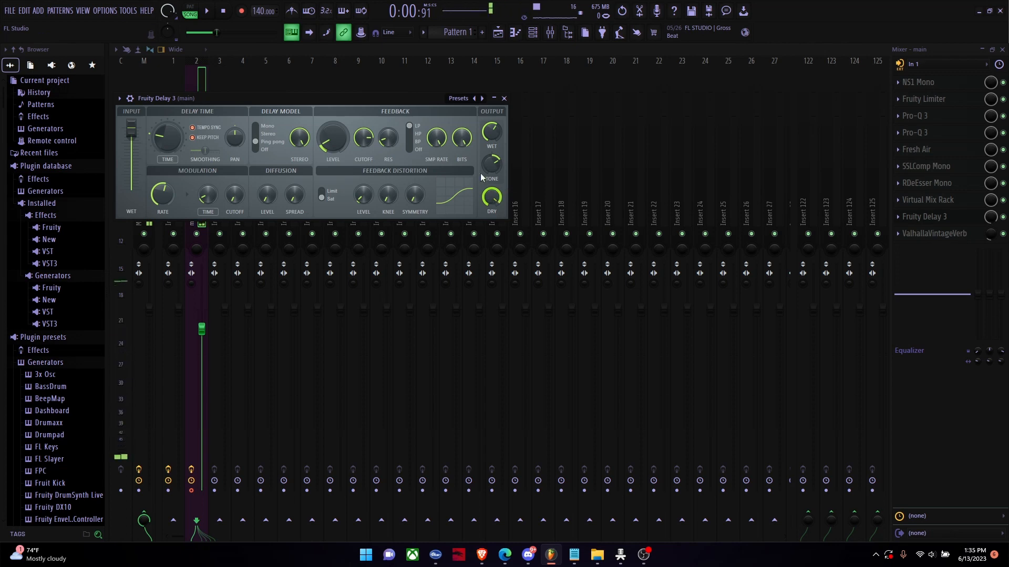
# Step: Audition the delay's output Tone low and at 74.1%, settle it slightly lower and reduce the delay's slot mix
pyautogui.moveTo(490, 160); pyautogui.dragTo(489, 199)
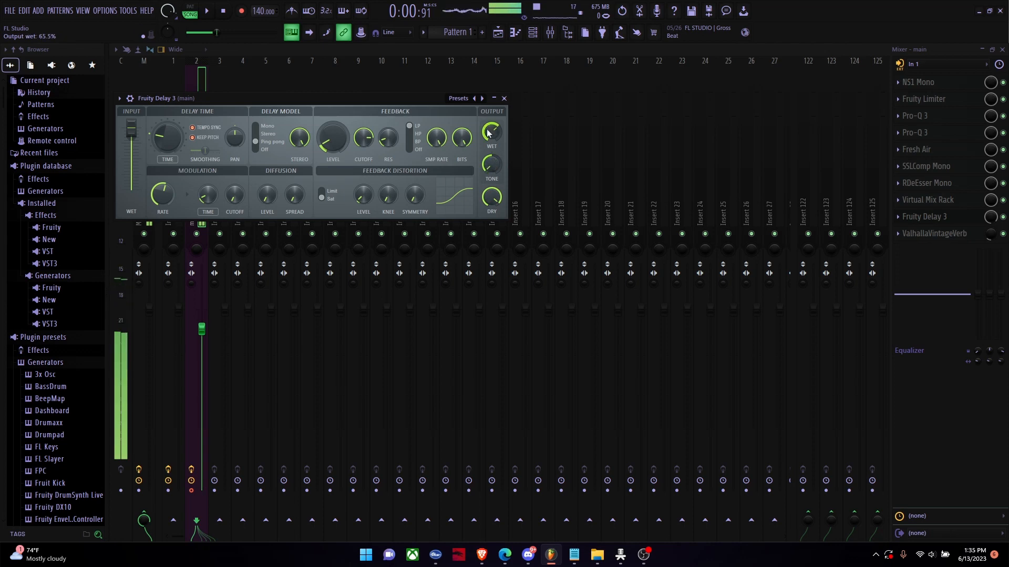
pyautogui.moveTo(491, 164); pyautogui.dragTo(492, 118)
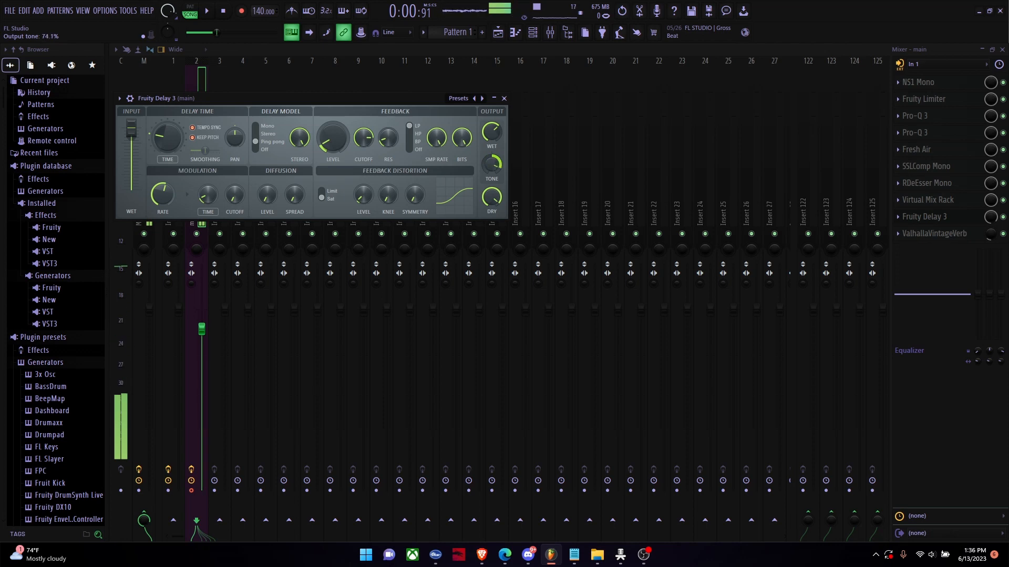
pyautogui.moveTo(492, 165); pyautogui.dragTo(492, 173)
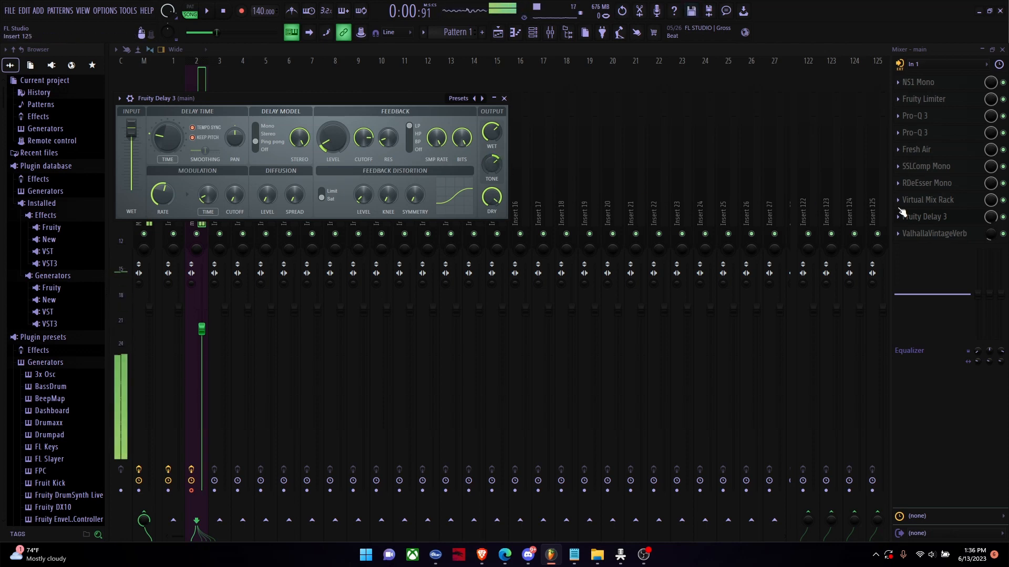
pyautogui.moveTo(991, 216); pyautogui.dragTo(991, 247)
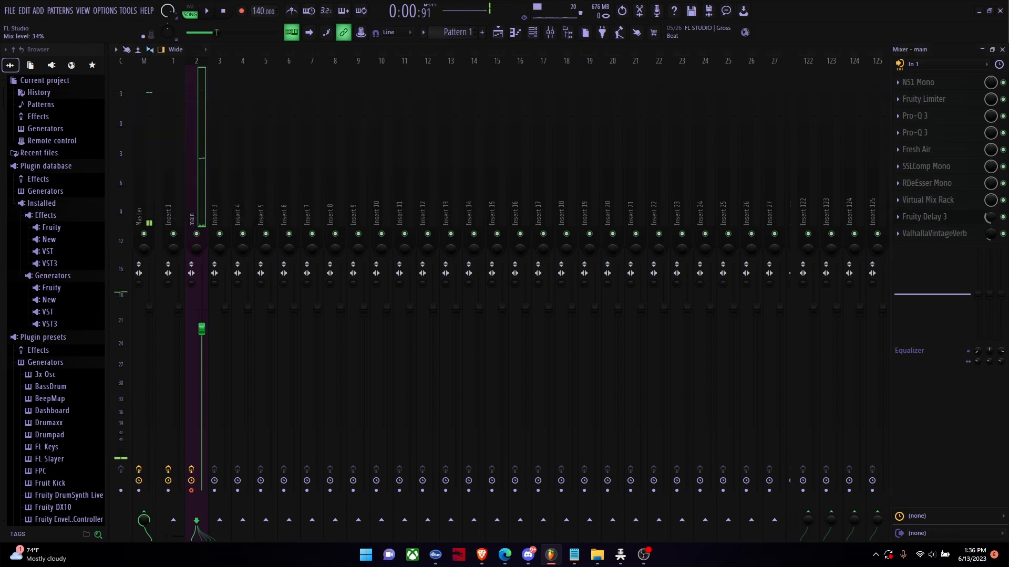
# Step: Reopen Fruity Delay 3, audition its modulation time at 66.4% and lower it again
pyautogui.click(941, 218)
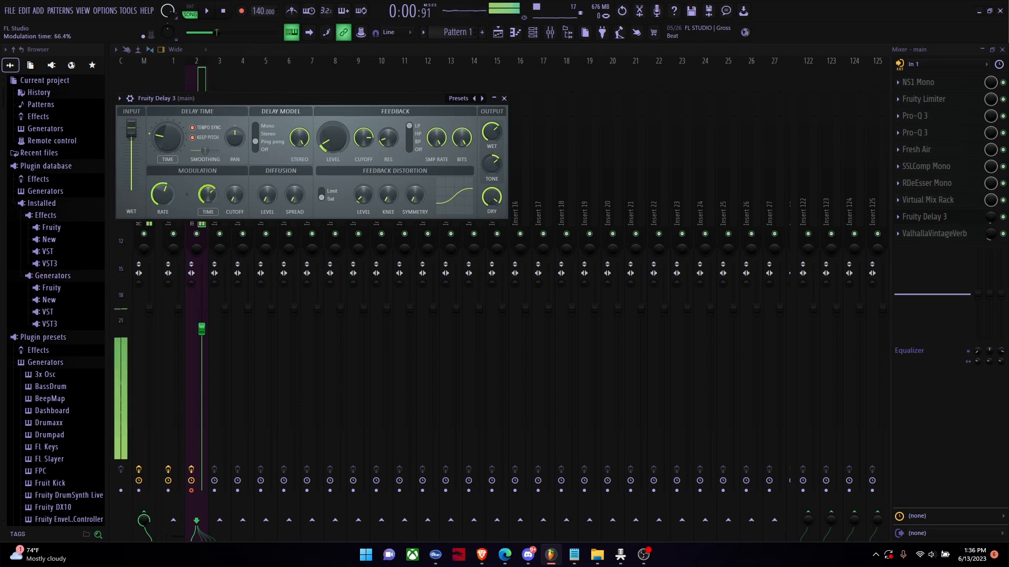
pyautogui.moveTo(207, 195); pyautogui.dragTo(208, 202)
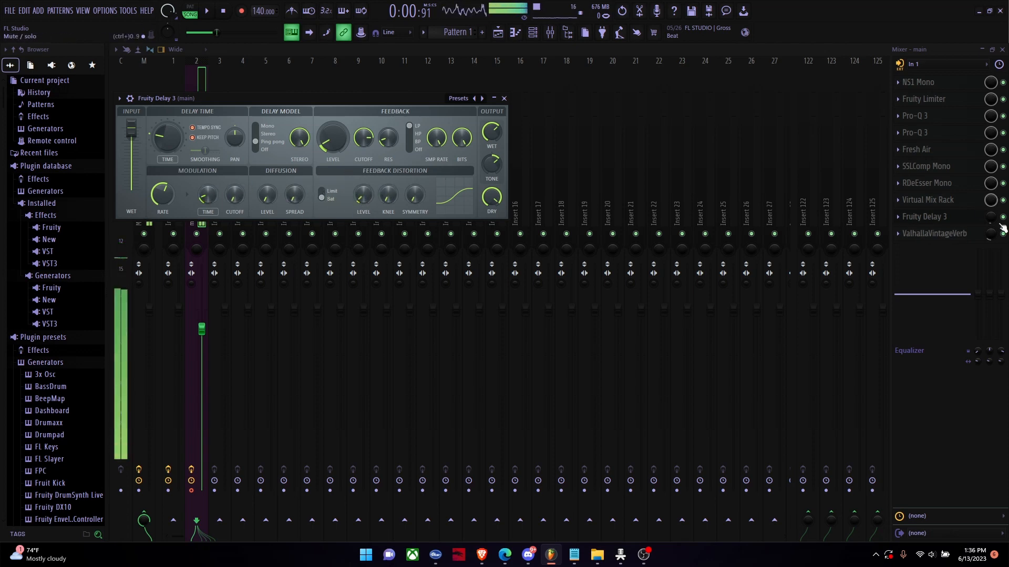
# Step: Audition higher feedback distortion at full slot mix, restore the distortion and mix levels, try the diffusion spread and close Fruity Delay 3
pyautogui.moveTo(990, 222); pyautogui.dragTo(990, 173)
pyautogui.click(950, 218)
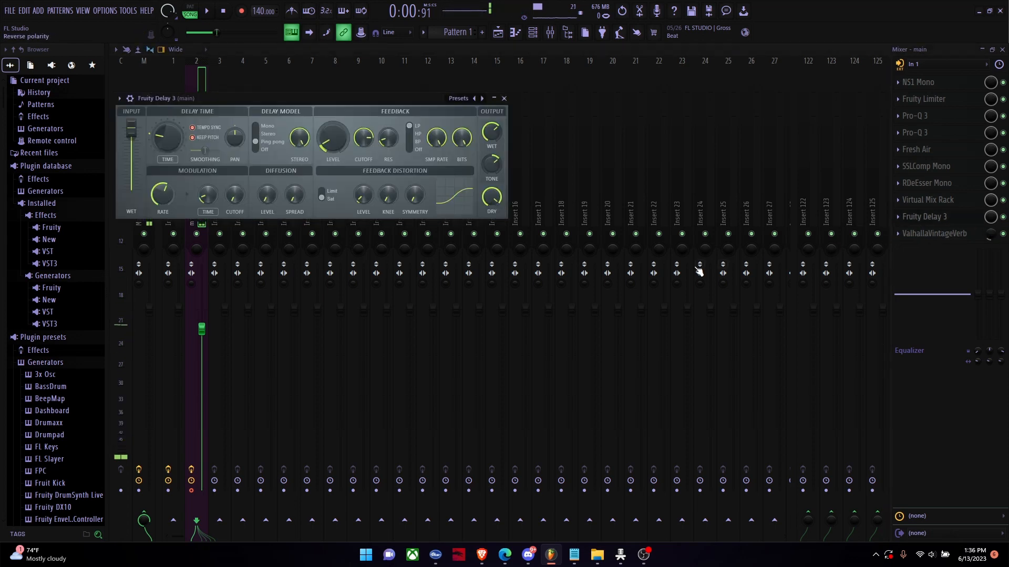
pyautogui.moveTo(357, 197); pyautogui.dragTo(357, 147)
pyautogui.moveTo(991, 223); pyautogui.dragTo(992, 281)
pyautogui.click(949, 217)
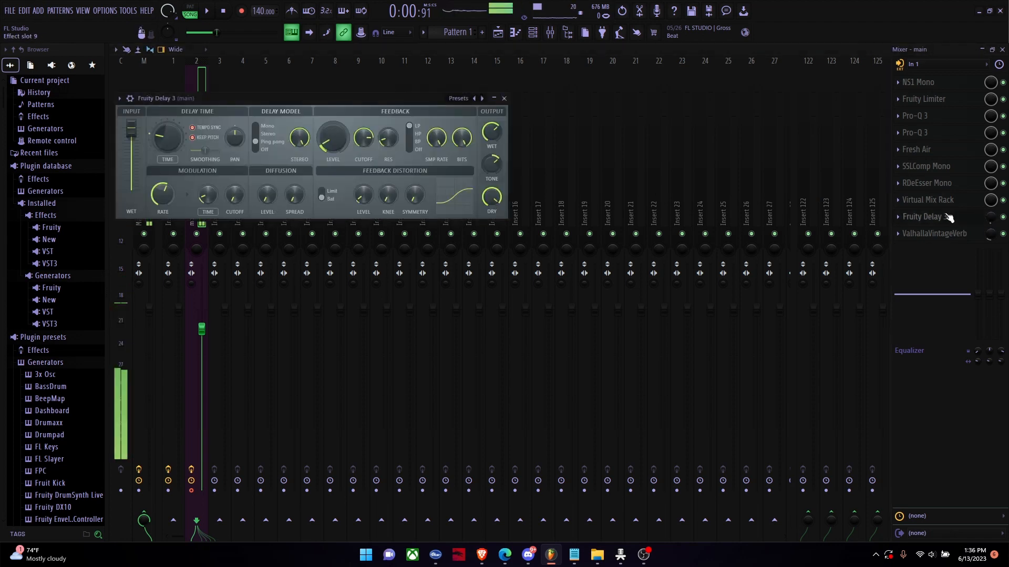
pyautogui.moveTo(363, 196); pyautogui.dragTo(363, 231)
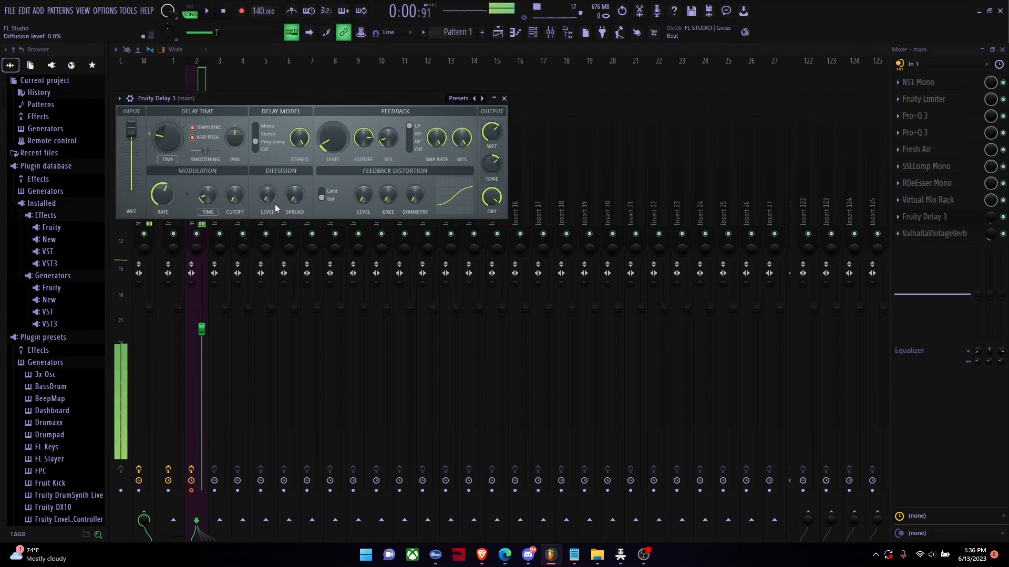
pyautogui.moveTo(294, 195); pyautogui.dragTo(295, 152)
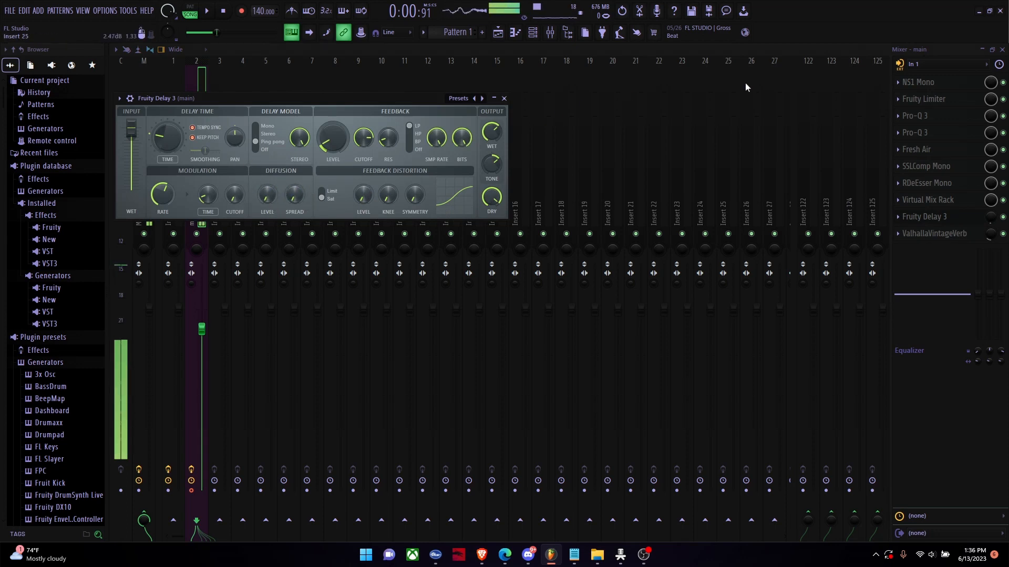
pyautogui.click(941, 217)
# Step: Open ValhallaVintageVerb on the main track, audition and lower its slot mix, and set the plugin's Mix to 100%
pyautogui.click(941, 233)
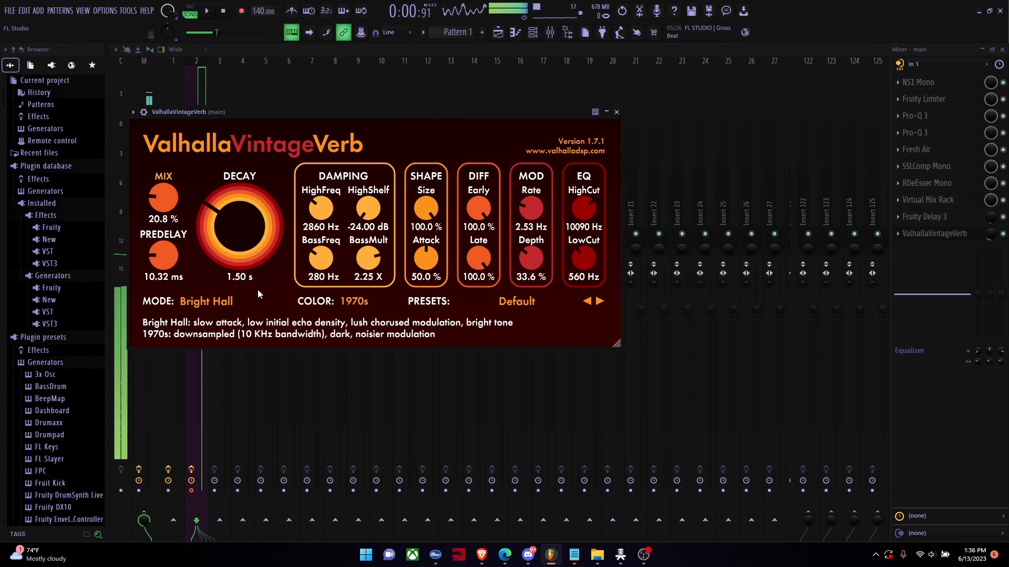
pyautogui.click(955, 236)
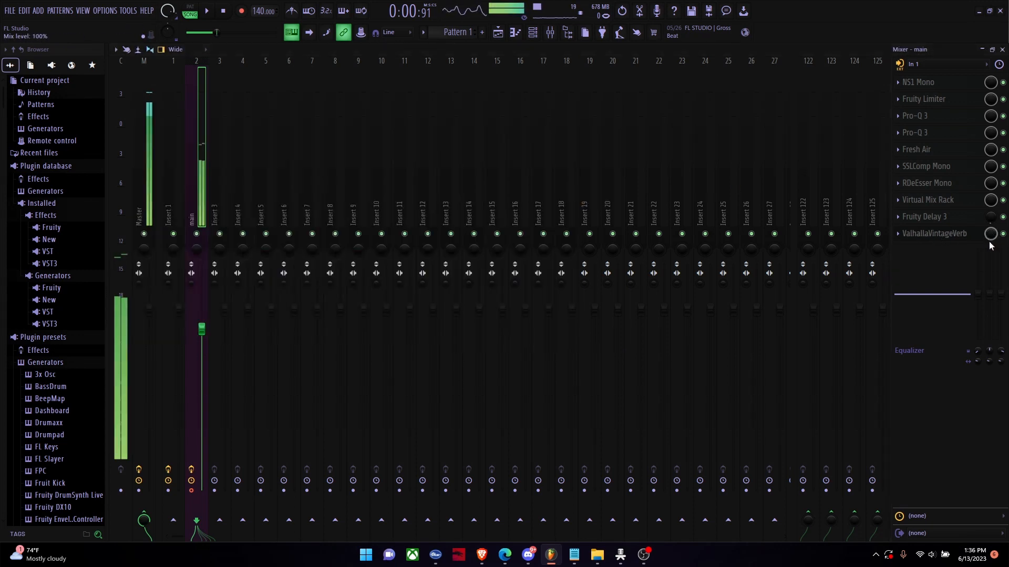
pyautogui.moveTo(989, 236); pyautogui.dragTo(988, 283)
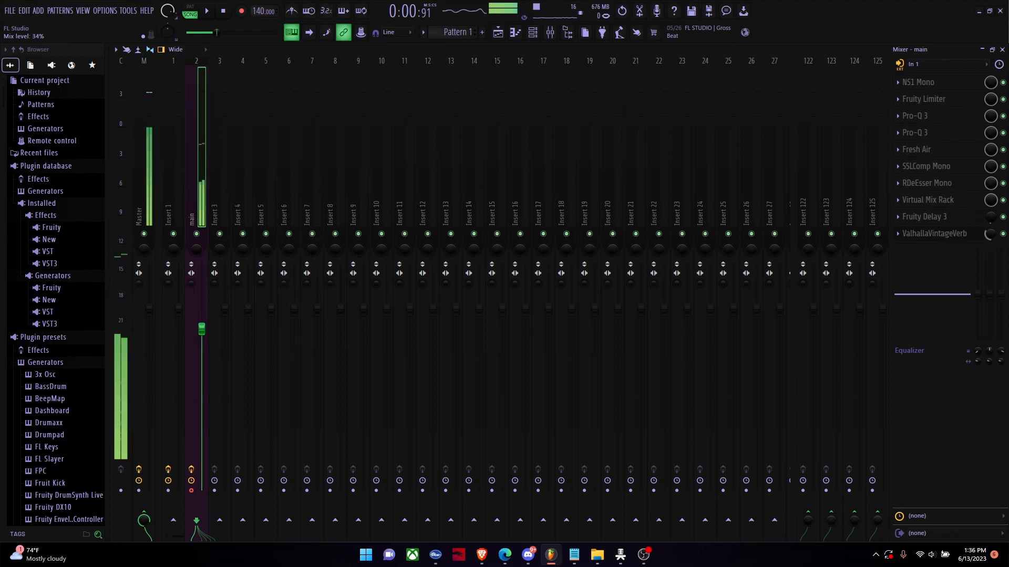
pyautogui.click(941, 233)
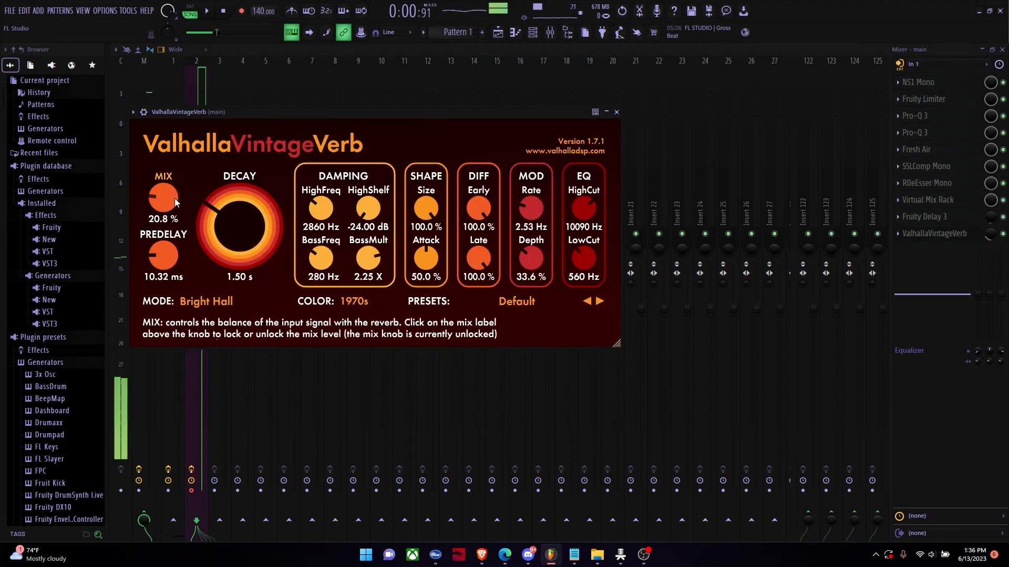
pyautogui.moveTo(174, 198); pyautogui.dragTo(146, 68)
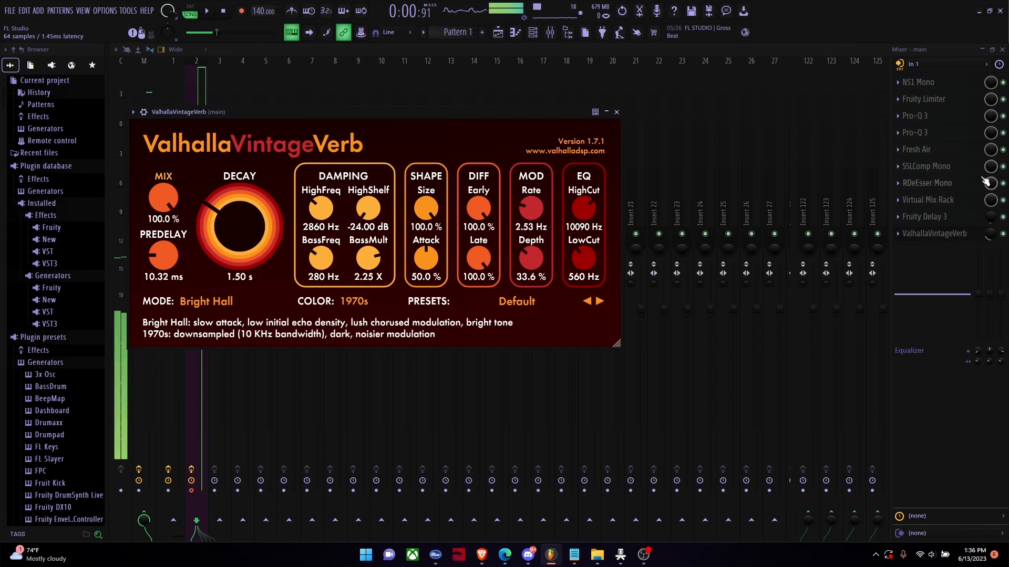
# Step: Audition ValhallaVintageVerb at a higher slot mix, restore the slot level, and set the plugin's Mix to 19.2% and Predelay to 7.95 ms
pyautogui.click(992, 233)
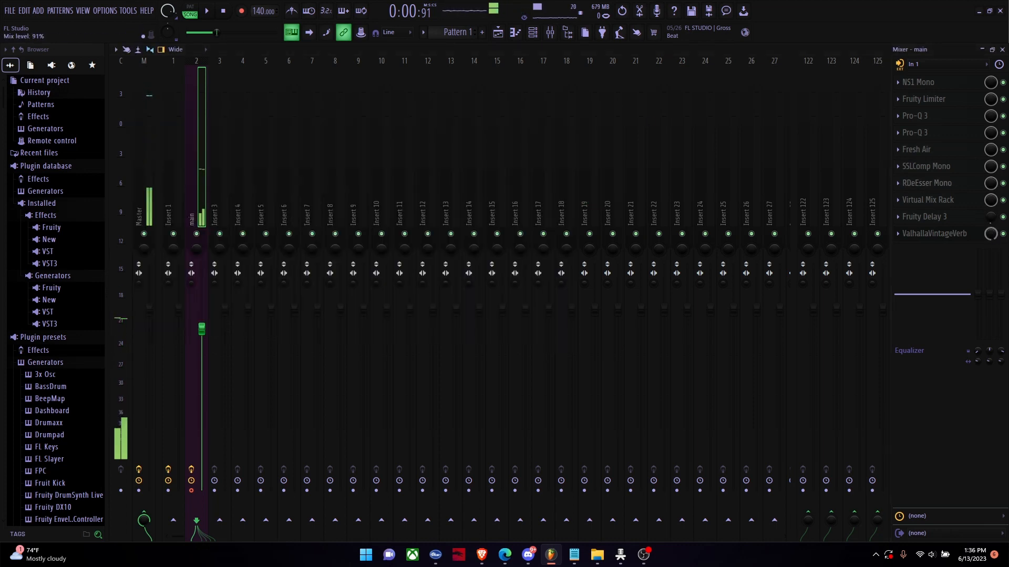
pyautogui.click(949, 233)
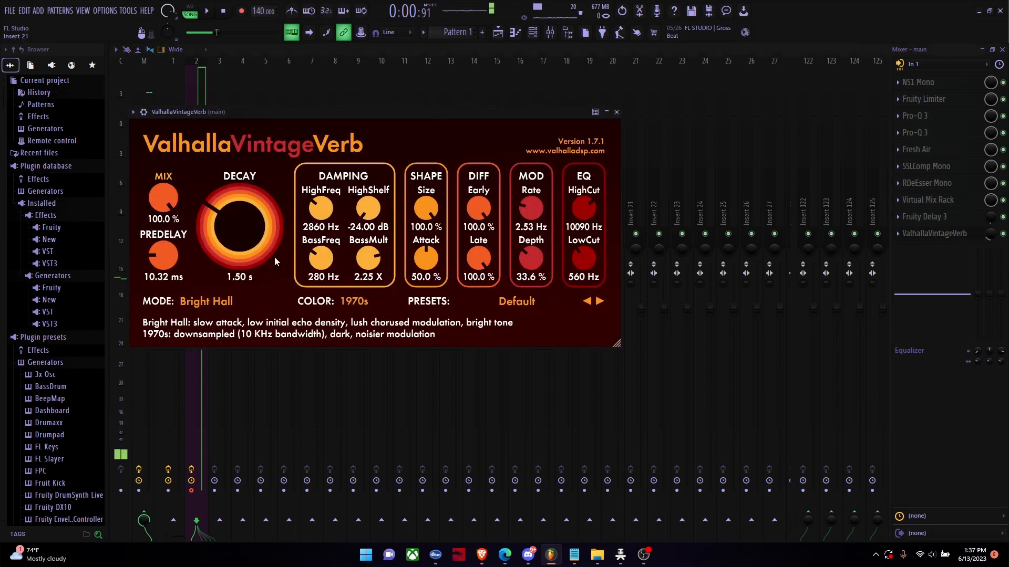
pyautogui.moveTo(170, 193); pyautogui.dragTo(165, 270)
pyautogui.moveTo(173, 304); pyautogui.dragTo(173, 301)
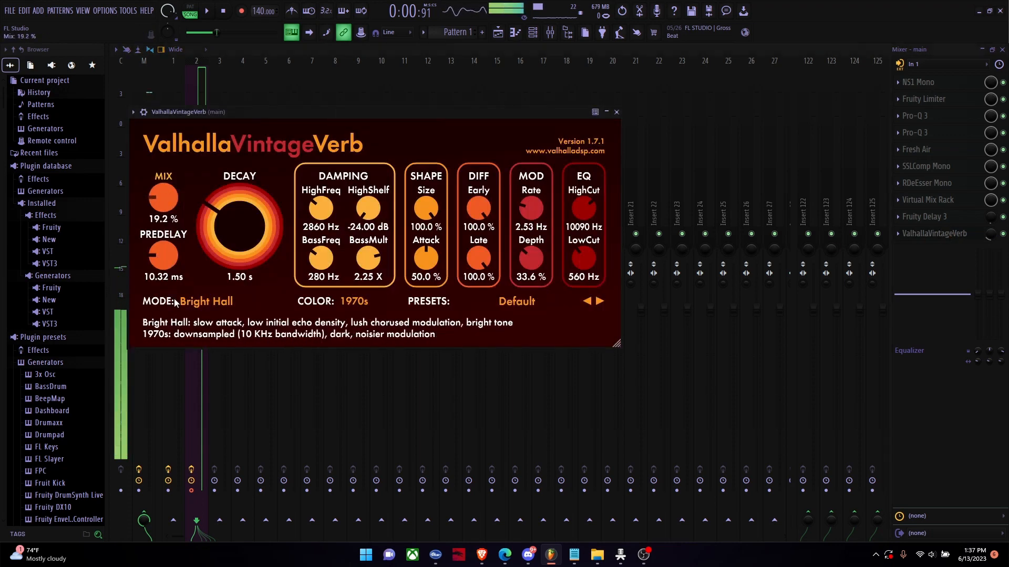
pyautogui.moveTo(164, 257); pyautogui.dragTo(164, 278)
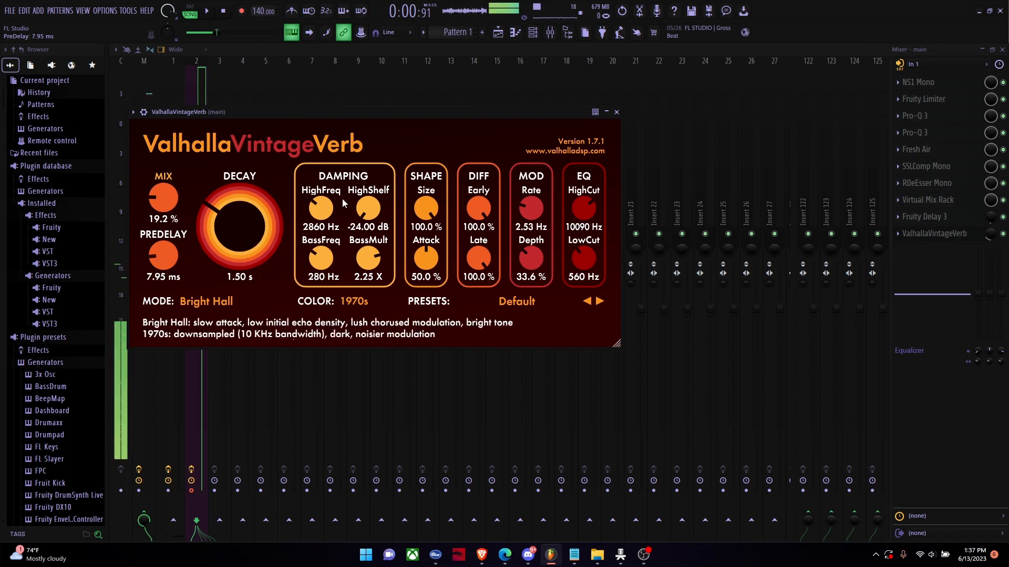
# Step: Audition a shorter reverb Decay of 0.94 s, and set the Decay back to 1.50 s
pyautogui.moveTo(236, 231)
pyautogui.mouseDown()
pyautogui.moveTo(224, 247)
pyautogui.moveTo(237, 232)
pyautogui.mouseUp()
pyautogui.click(267, 280)
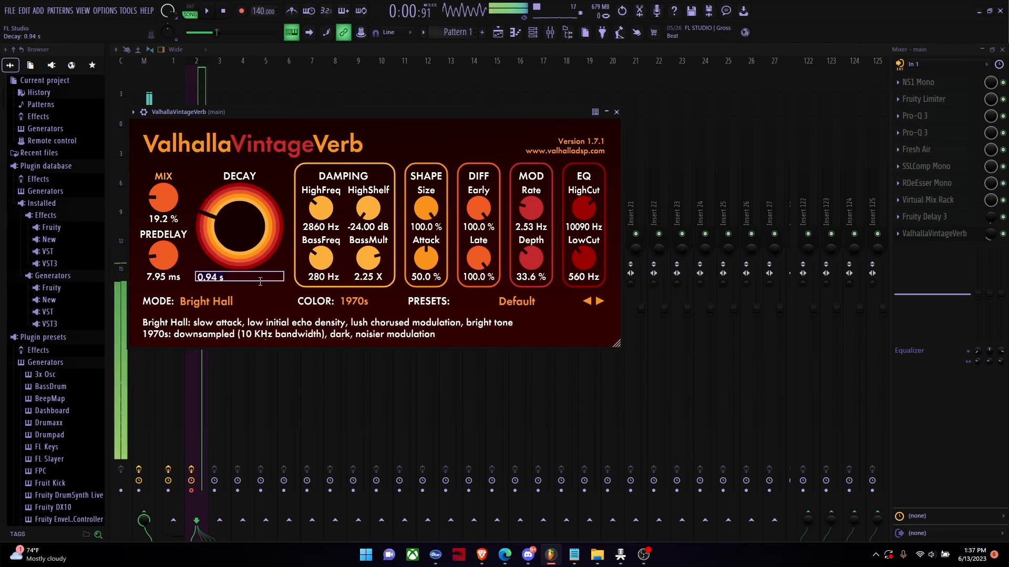
pyautogui.write('1.50')
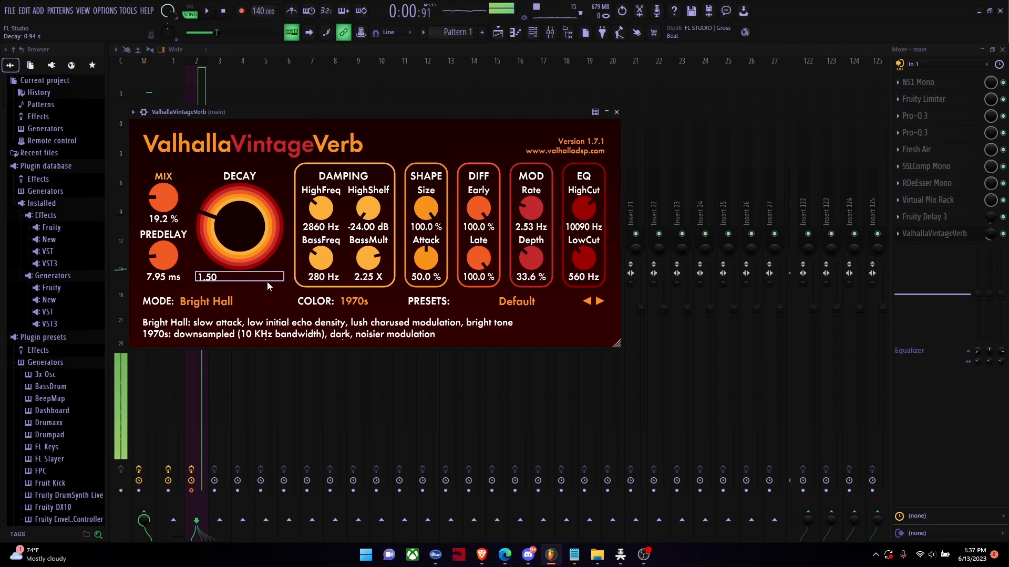
pyautogui.press('Return')
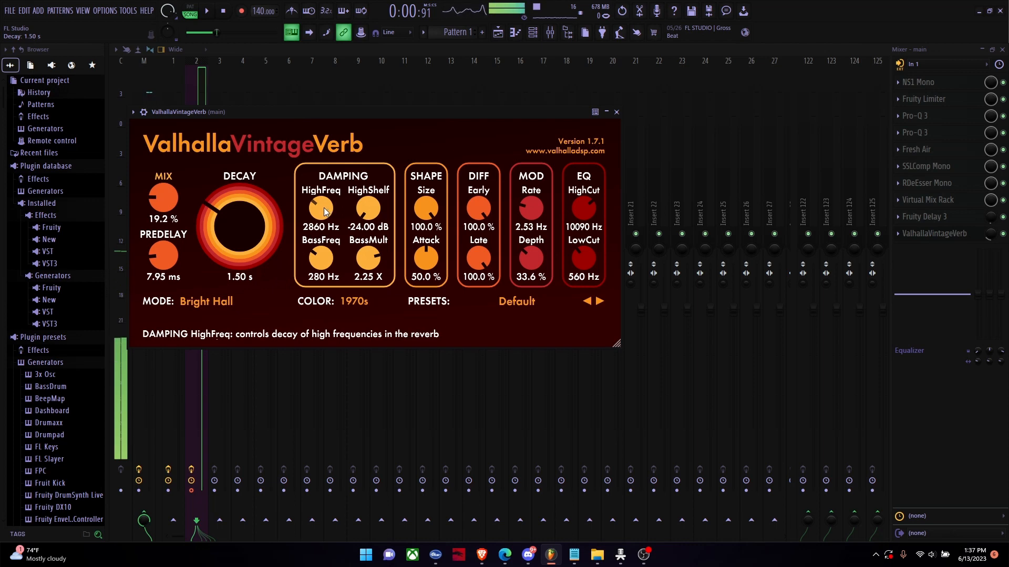
# Step: Adjust the reverb's damping to HighFreq 2920 Hz, BassFreq 220 Hz and BassMult 2.23 X
pyautogui.moveTo(325, 210); pyautogui.dragTo(321, 206)
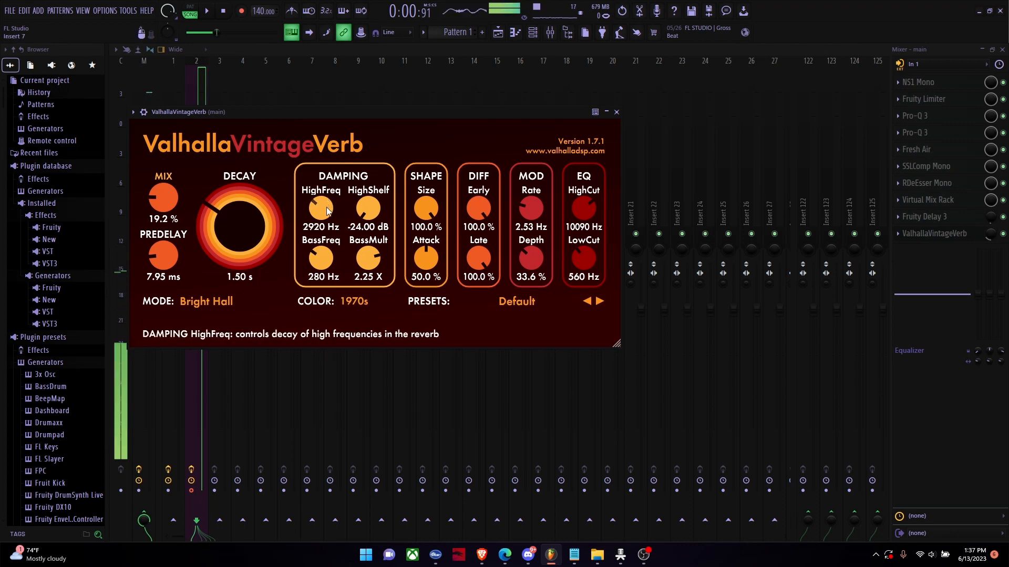
pyautogui.moveTo(326, 207)
pyautogui.mouseDown()
pyautogui.moveTo(326, 219)
pyautogui.moveTo(326, 208)
pyautogui.mouseUp()
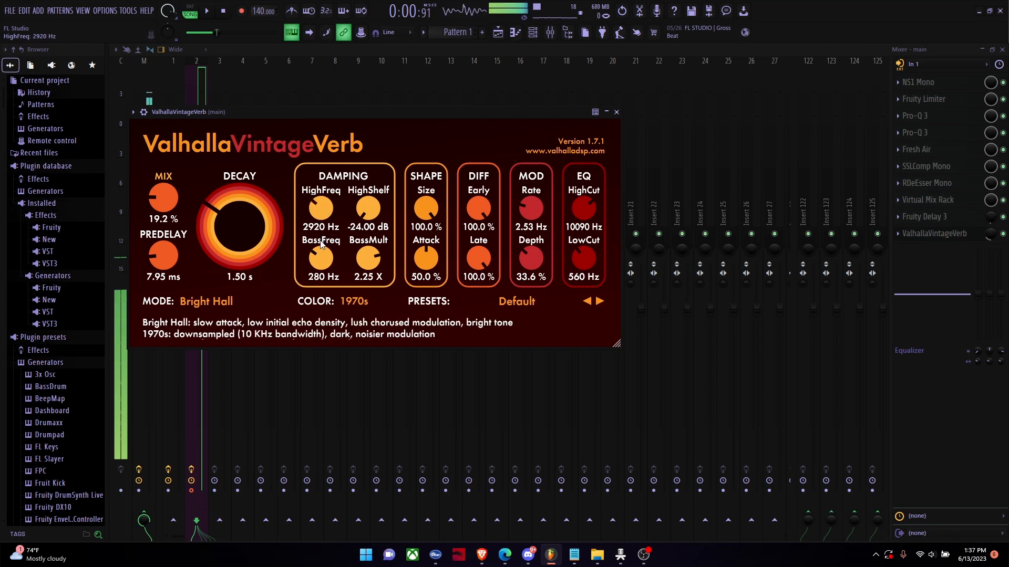
pyautogui.moveTo(320, 263); pyautogui.dragTo(322, 258)
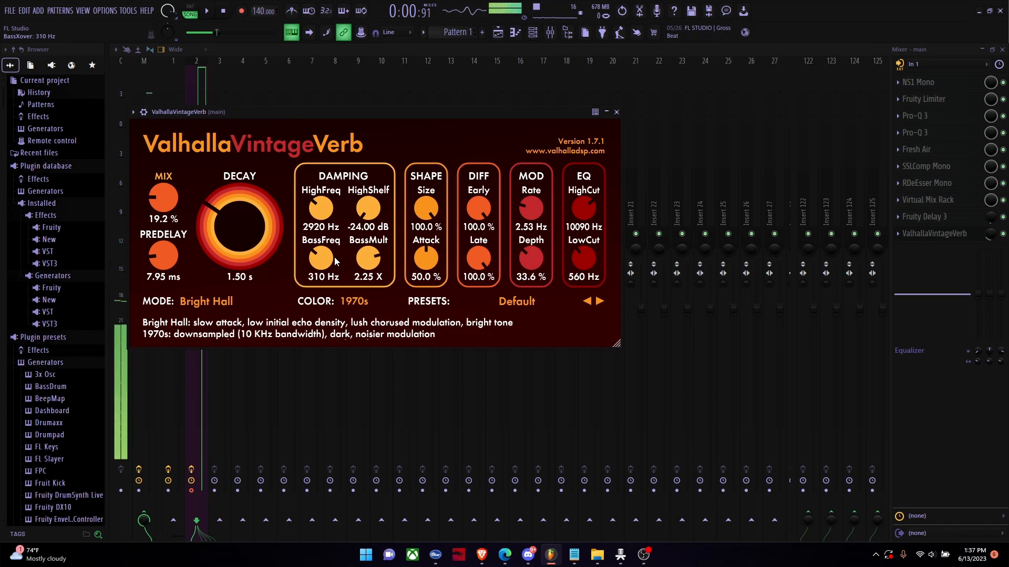
pyautogui.scroll(-3, 317, 271)
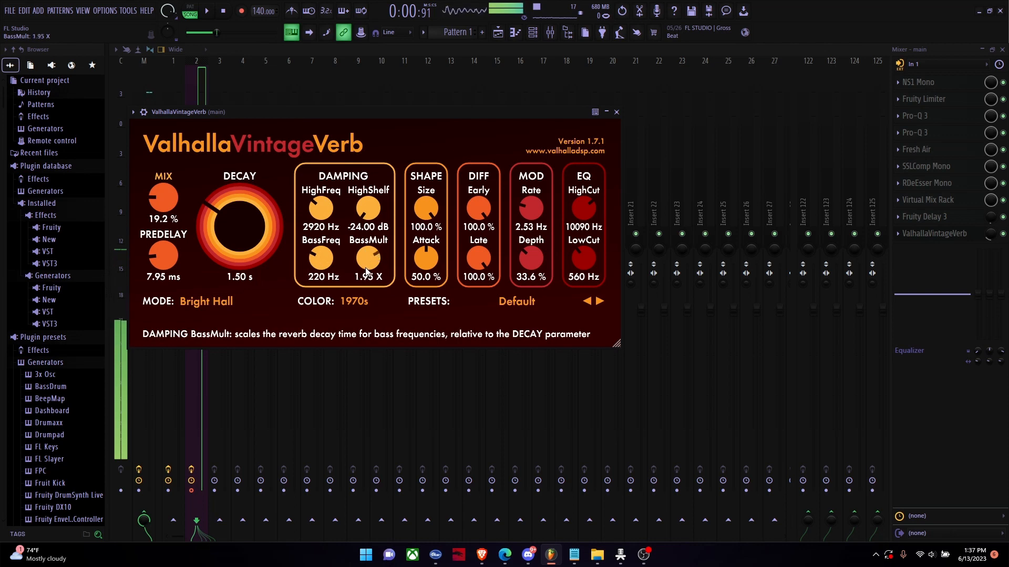
pyautogui.scroll(2, 366, 271)
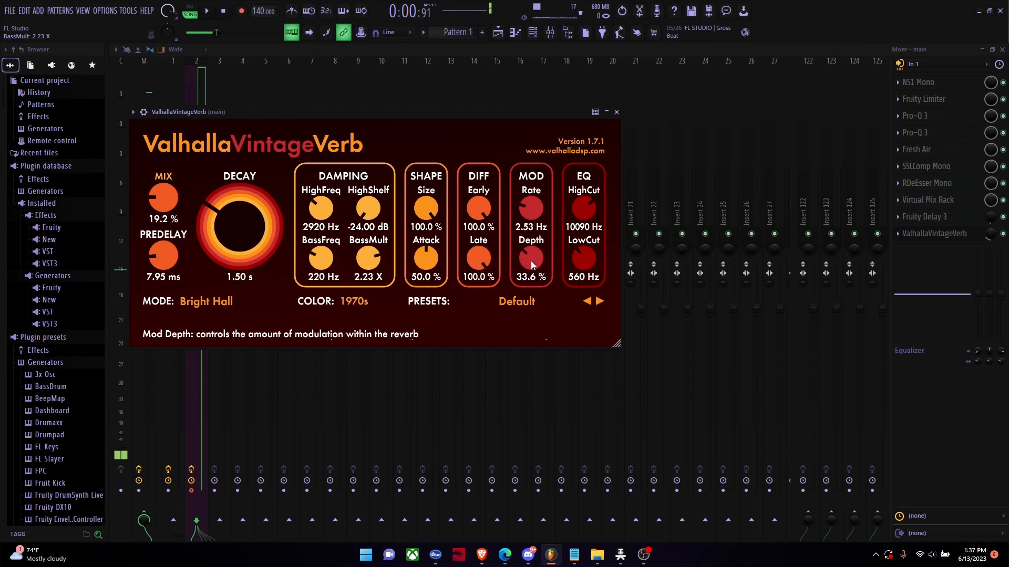
# Step: Set the reverb's modulation Depth to 35.6% and Rate to 3.04 Hz, with EQ HighCut at 11150 Hz and LowCut at 570 Hz
pyautogui.moveTo(531, 260); pyautogui.dragTo(530, 254)
pyautogui.moveTo(527, 216); pyautogui.dragTo(527, 216)
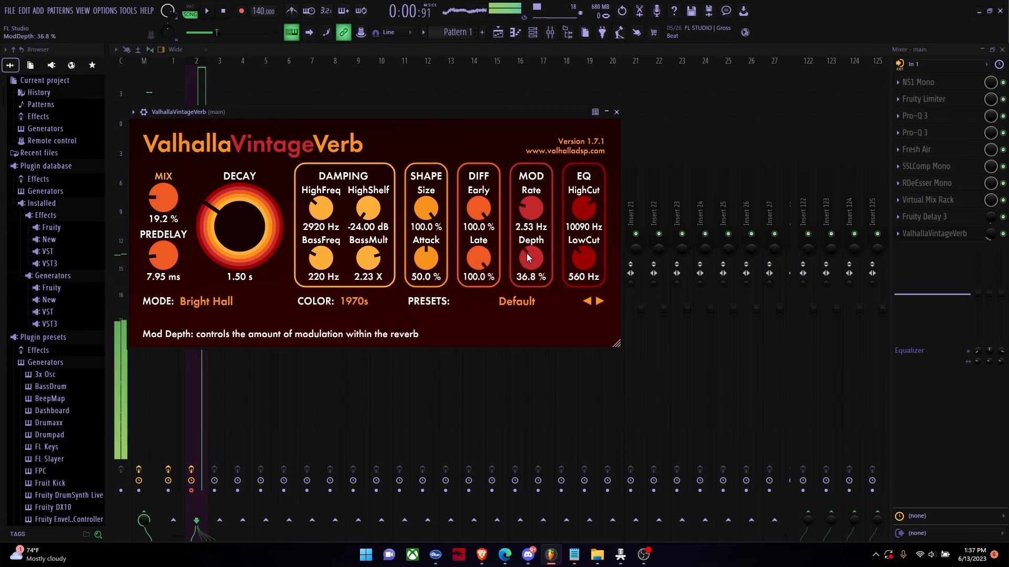
pyautogui.moveTo(524, 262); pyautogui.dragTo(524, 264)
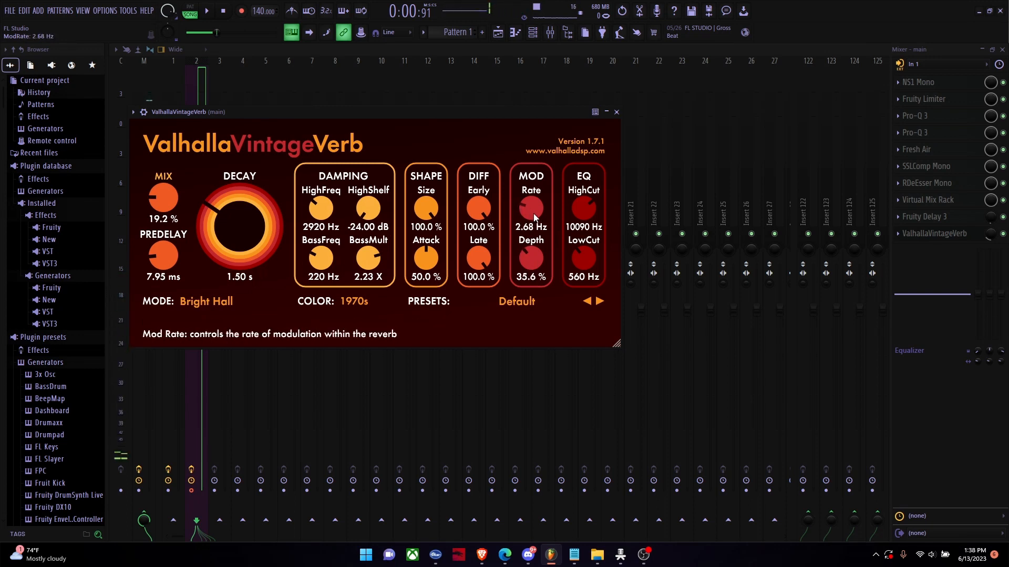
pyautogui.moveTo(534, 217); pyautogui.dragTo(580, 215)
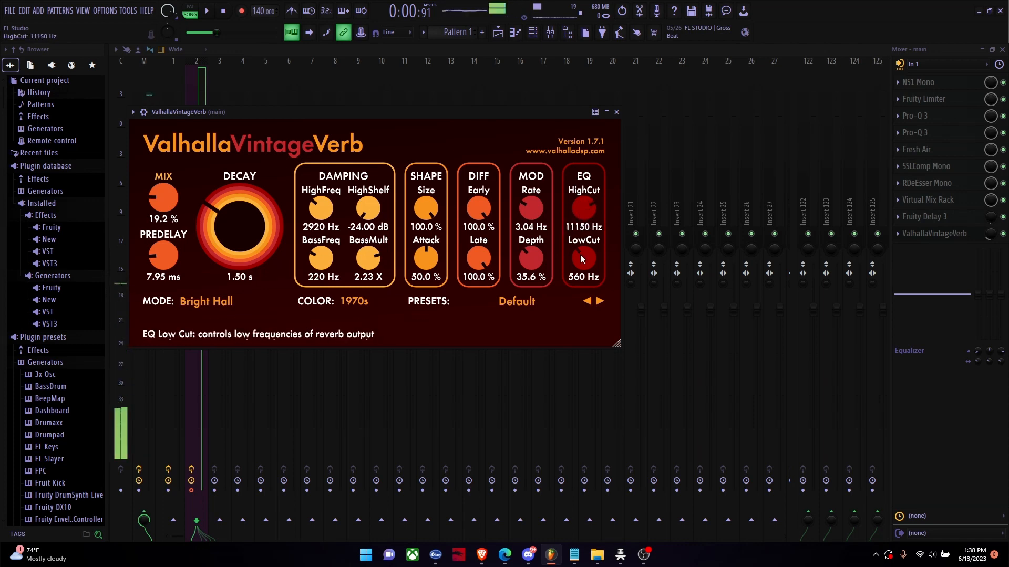
pyautogui.moveTo(581, 255); pyautogui.dragTo(580, 254)
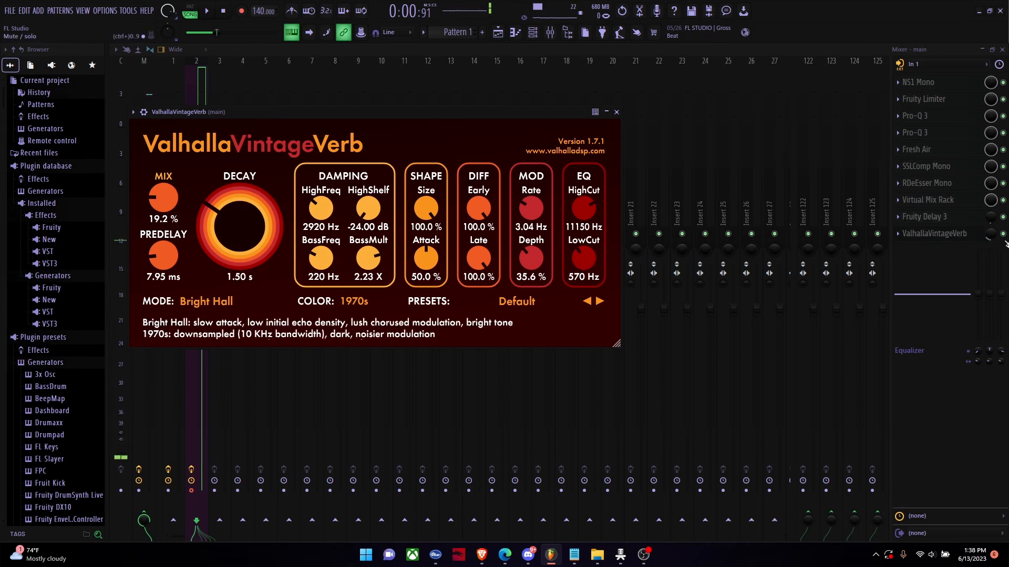
# Step: Raise the Fruity Delay 3 and ValhallaVintageVerb slot mixes to 100% for auditioning and reduce the Windows output volume
pyautogui.moveTo(991, 235); pyautogui.dragTo(991, 181)
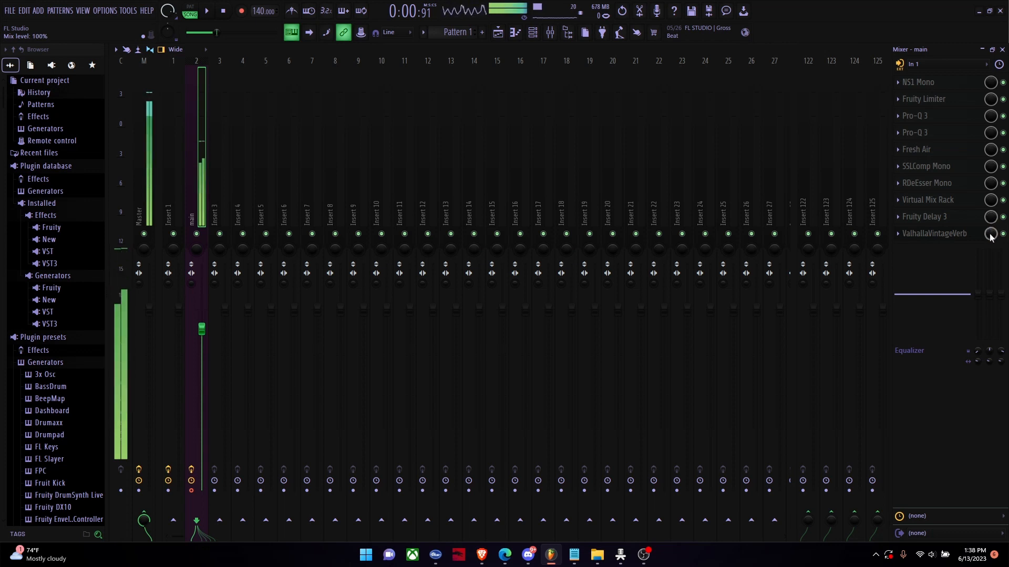
pyautogui.click(931, 555)
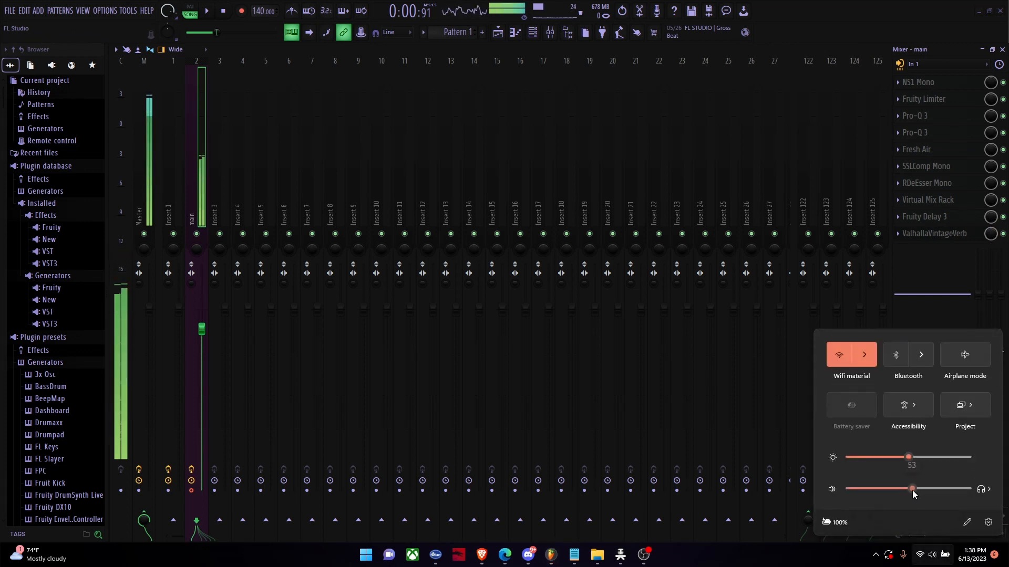
pyautogui.moveTo(912, 490); pyautogui.dragTo(862, 494)
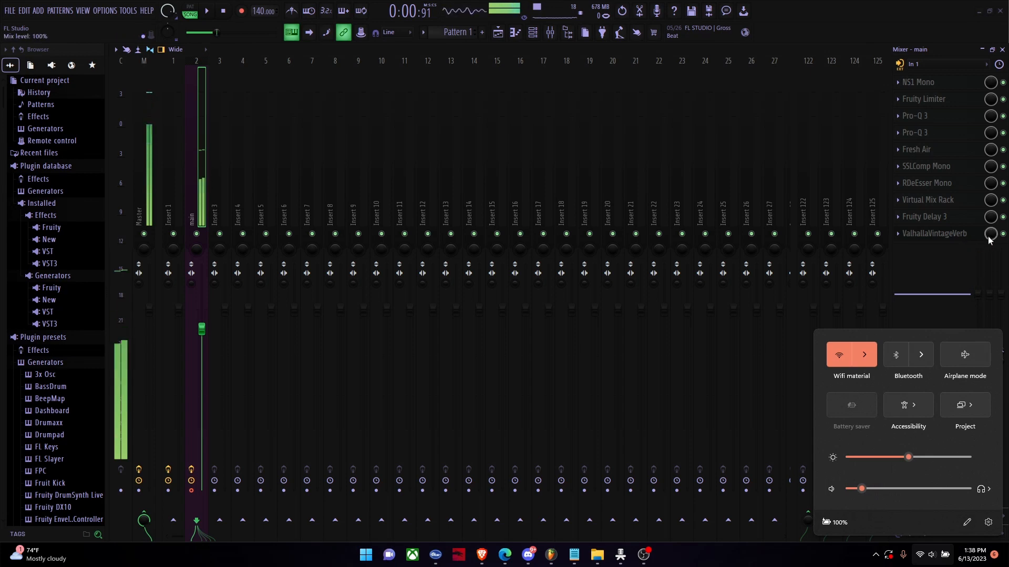
# Step: Lower the Fruity Delay 3 slot mix to about 5%, bring the ValhallaVintageVerb slot mix to 0% and raise it slightly
pyautogui.moveTo(990, 217); pyautogui.dragTo(991, 278)
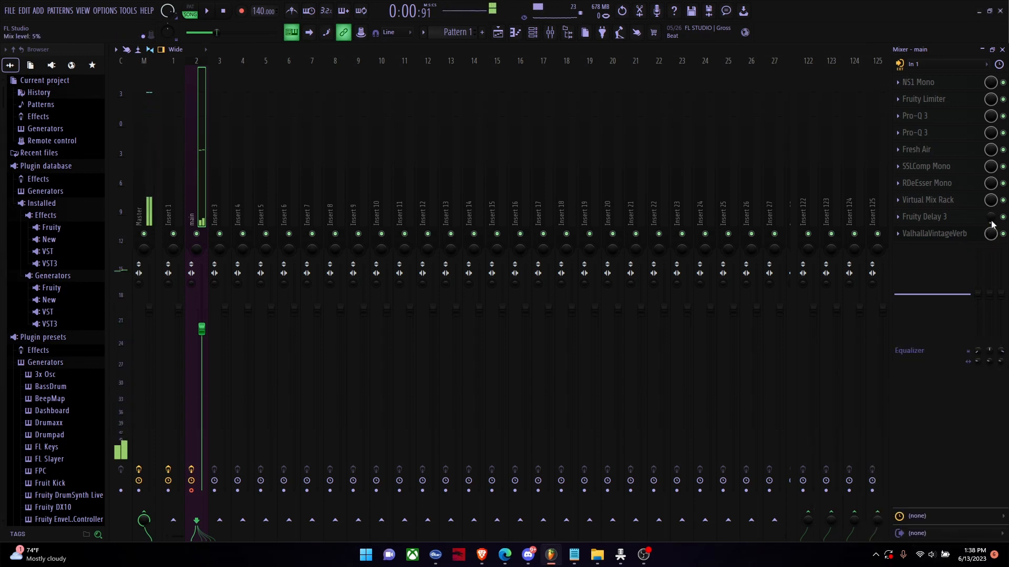
pyautogui.moveTo(990, 234); pyautogui.dragTo(990, 289)
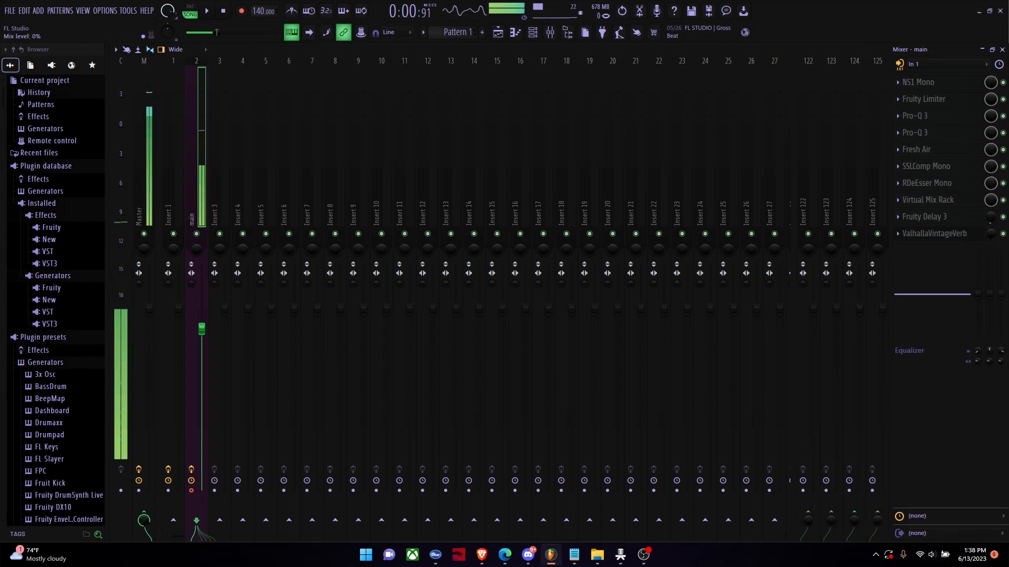
pyautogui.moveTo(990, 234); pyautogui.dragTo(991, 230)
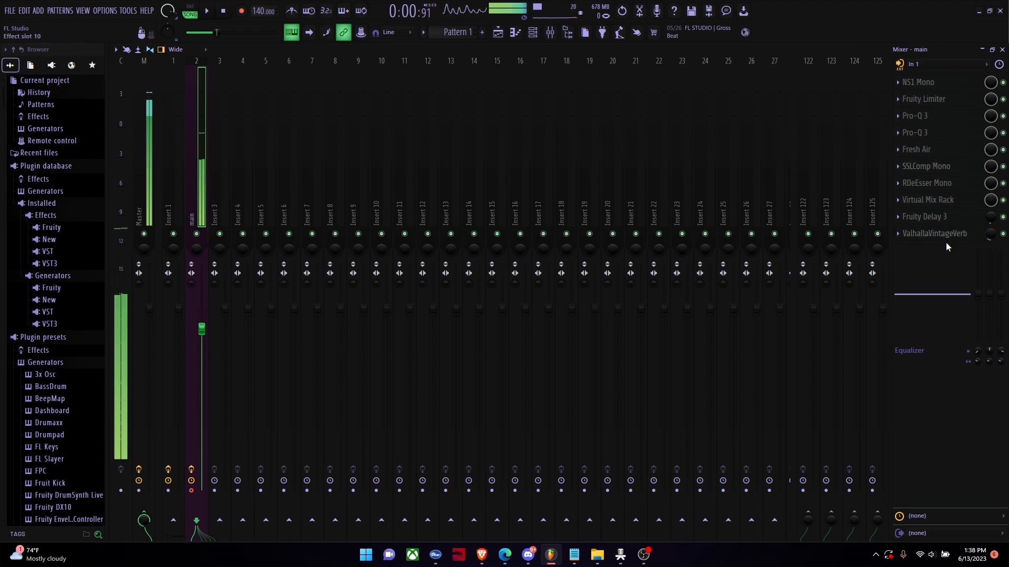
# Step: Reopen ValhallaVintageVerb and set Predelay to 46.64 ms, Mix to 13.6% and Decay to 1.34 s
pyautogui.click(937, 242)
pyautogui.moveTo(168, 258); pyautogui.dragTo(174, 228)
pyautogui.moveTo(166, 197)
pyautogui.mouseDown()
pyautogui.moveTo(165, 186)
pyautogui.moveTo(166, 210)
pyautogui.moveTo(166, 201)
pyautogui.mouseUp()
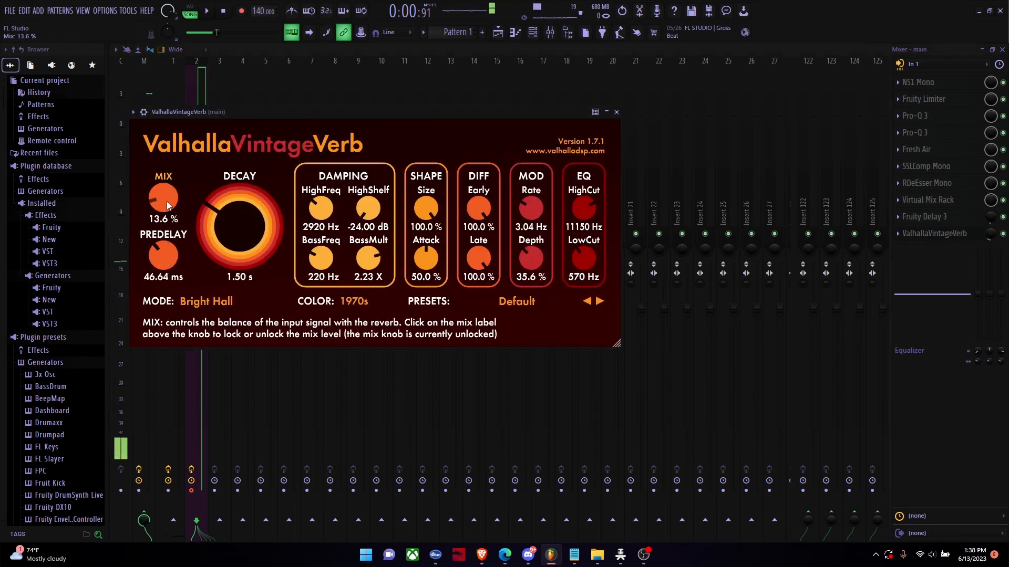
pyautogui.moveTo(233, 222)
pyautogui.mouseDown()
pyautogui.moveTo(233, 205)
pyautogui.moveTo(220, 229)
pyautogui.mouseUp()
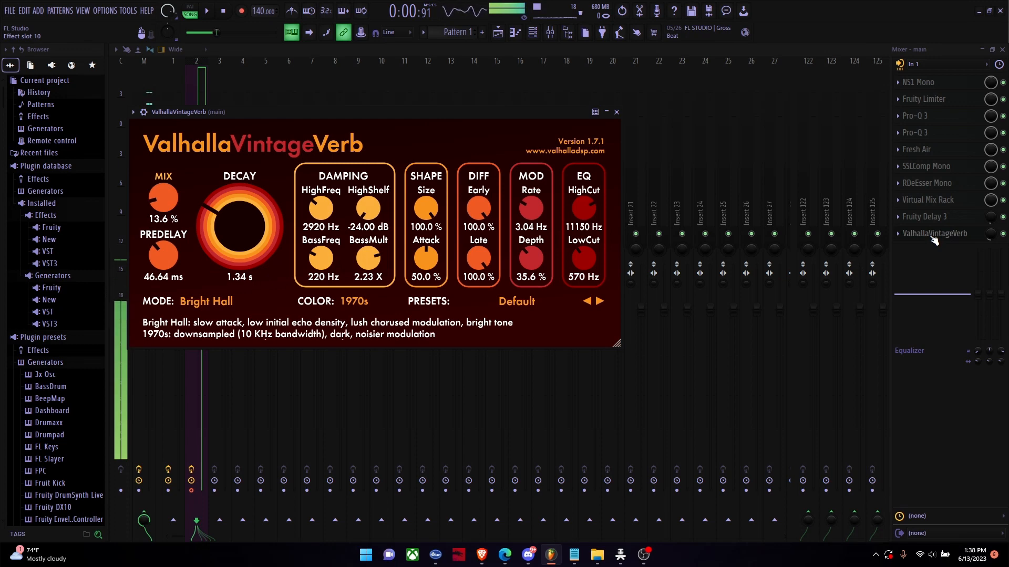
# Step: Switch the reverb mode to Concert Hall, close the plugin and raise its slot mix to full
pyautogui.click(194, 303)
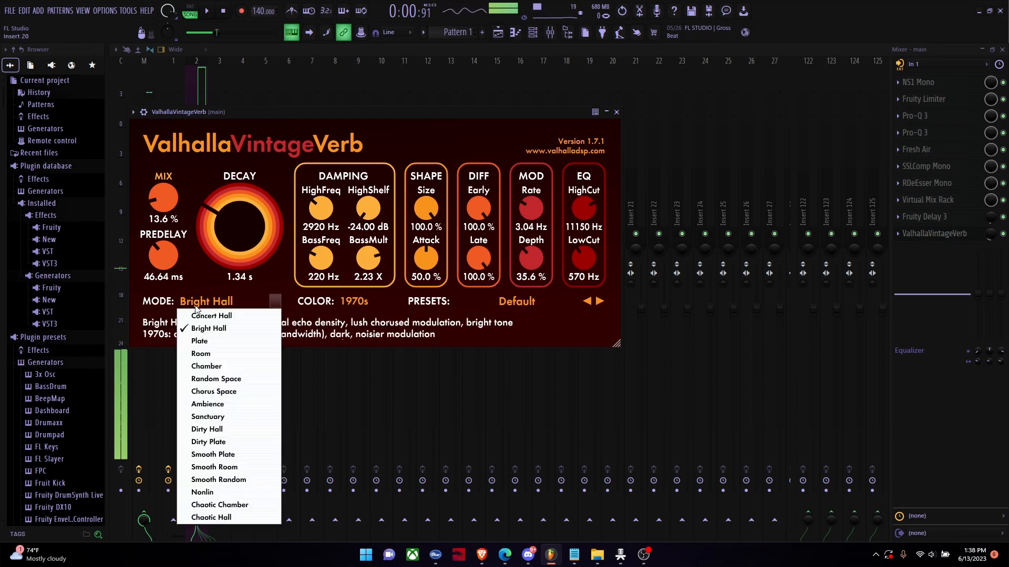
pyautogui.click(216, 316)
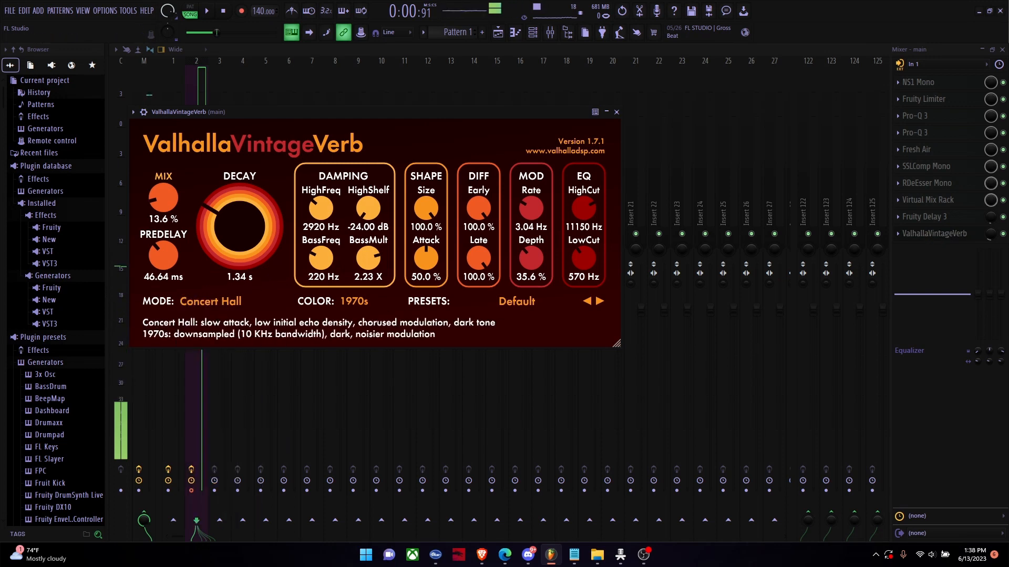
pyautogui.press('Escape')
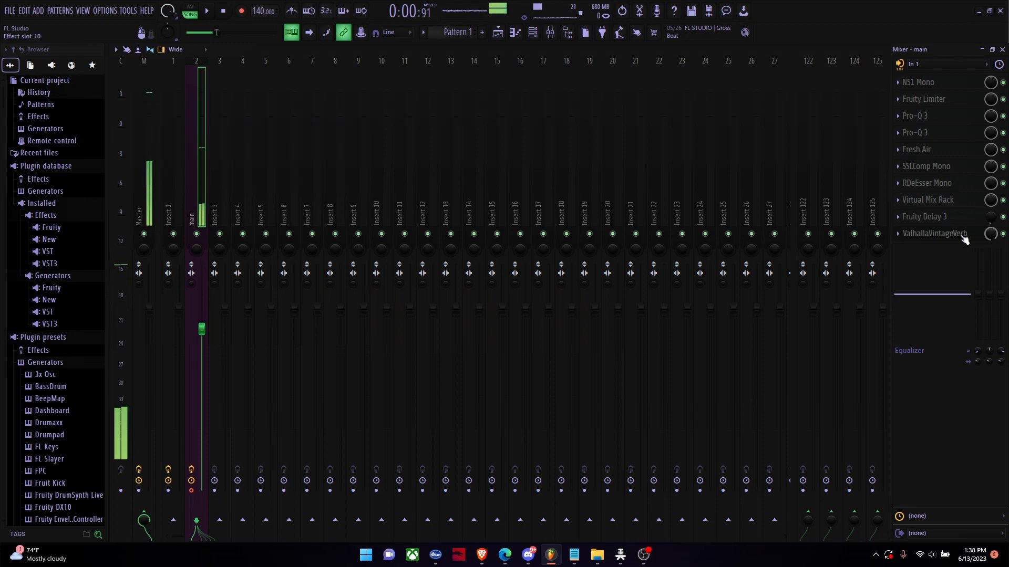
# Step: Reopen ValhallaVintageVerb, raise its Mix to 62.0% and audition the Bright Hall and Plate modes
pyautogui.click(934, 233)
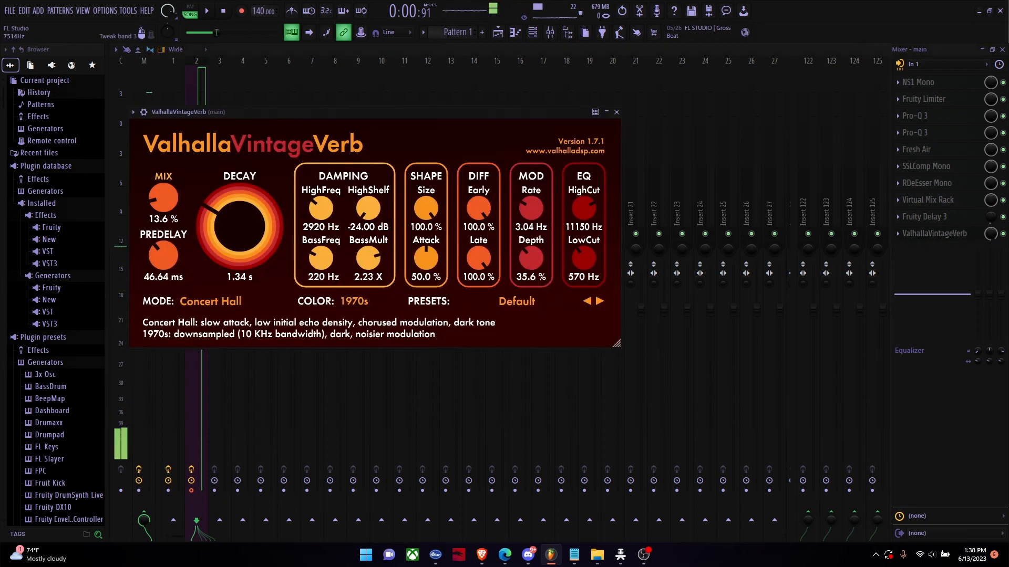
pyautogui.click(210, 301)
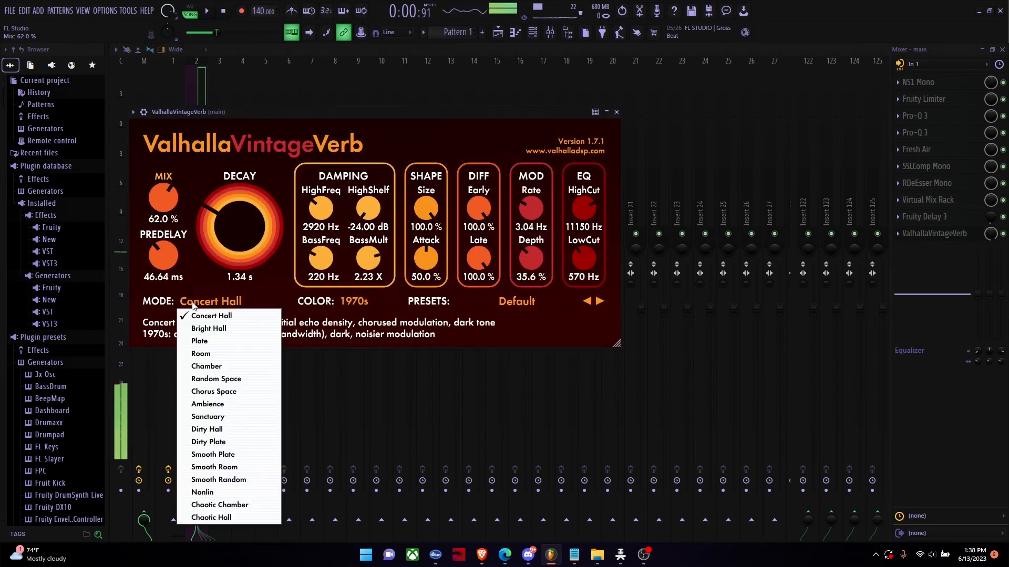
pyautogui.click(210, 333)
pyautogui.click(199, 304)
pyautogui.click(200, 342)
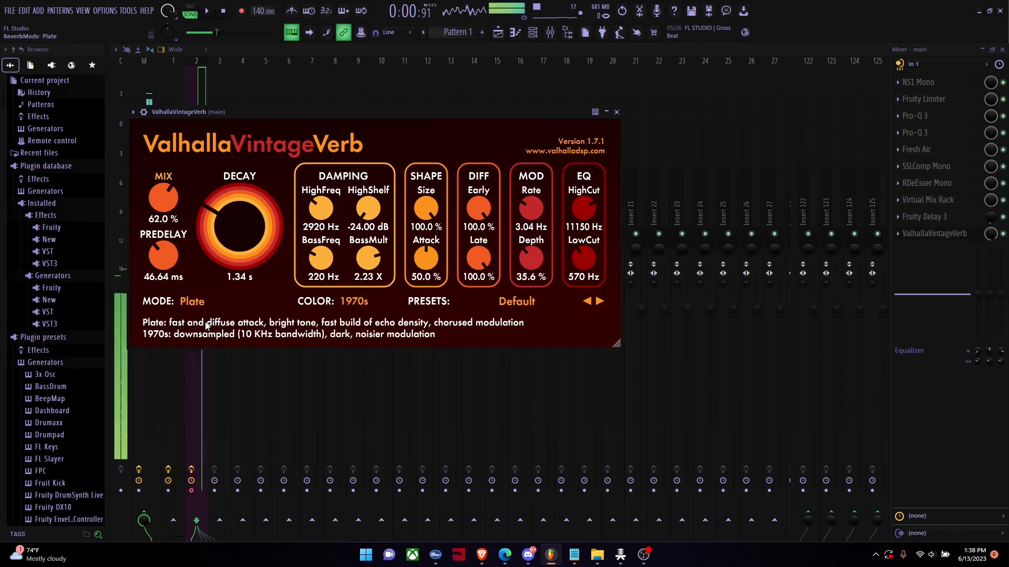
# Step: Audition the Room, Chamber and Random Space reverb modes
pyautogui.click(197, 302)
pyautogui.click(199, 355)
pyautogui.click(198, 302)
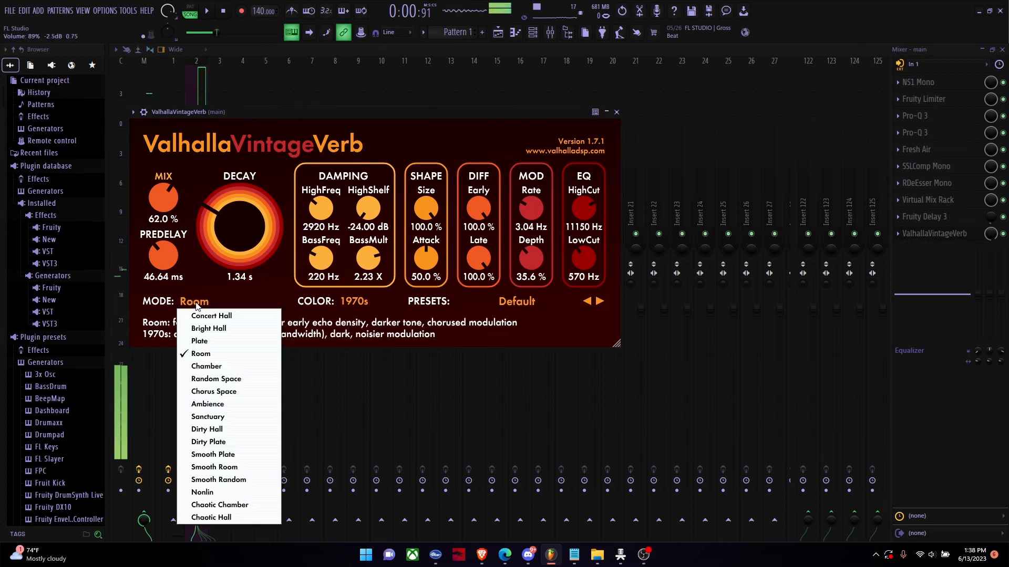
pyautogui.click(205, 366)
pyautogui.click(194, 302)
pyautogui.click(213, 379)
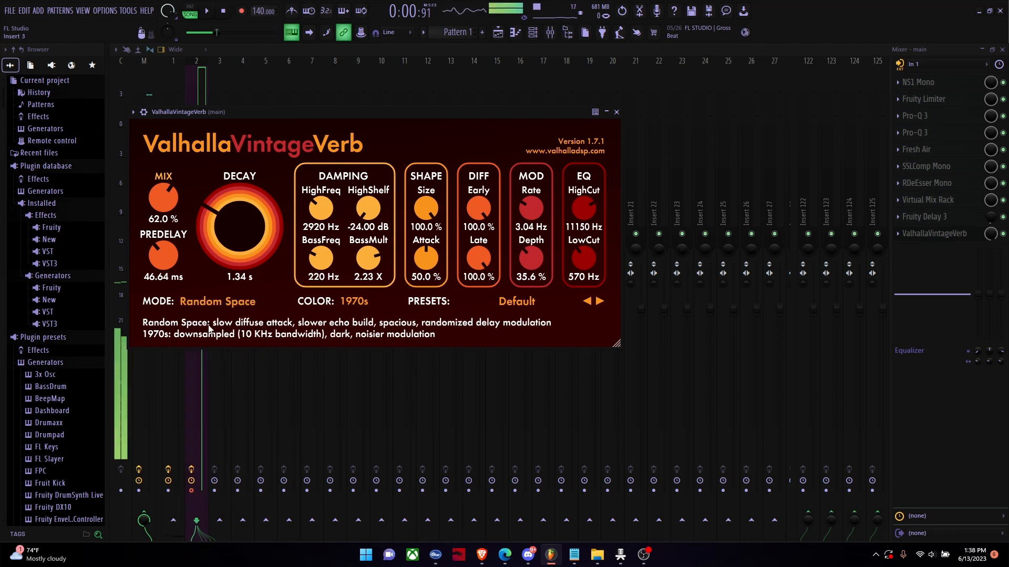
# Step: Audition the Ambience and Chorus Space reverb modes, and set the mode to Random Space
pyautogui.click(210, 302)
pyautogui.click(215, 407)
pyautogui.click(203, 303)
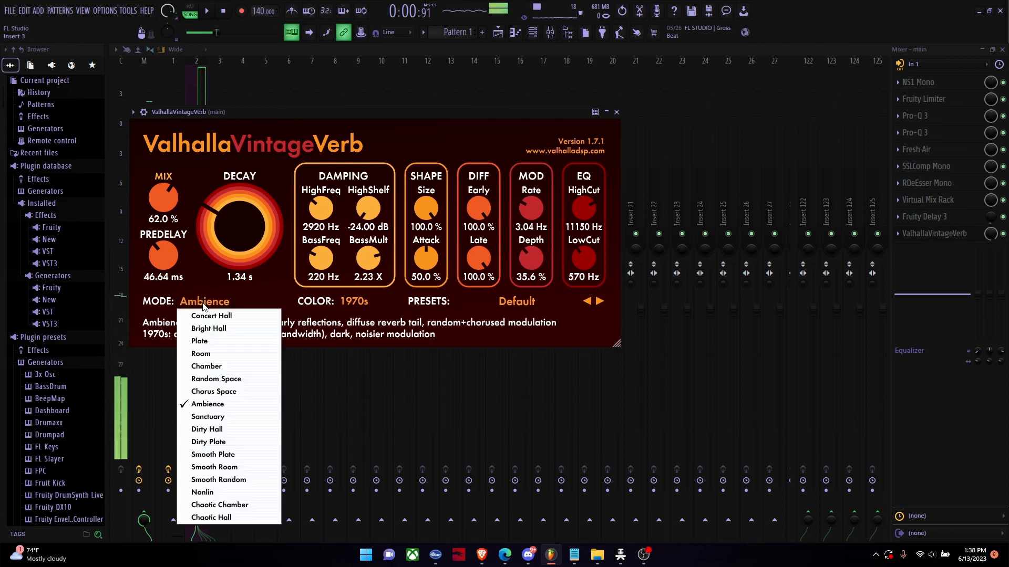
pyautogui.click(213, 391)
pyautogui.click(211, 302)
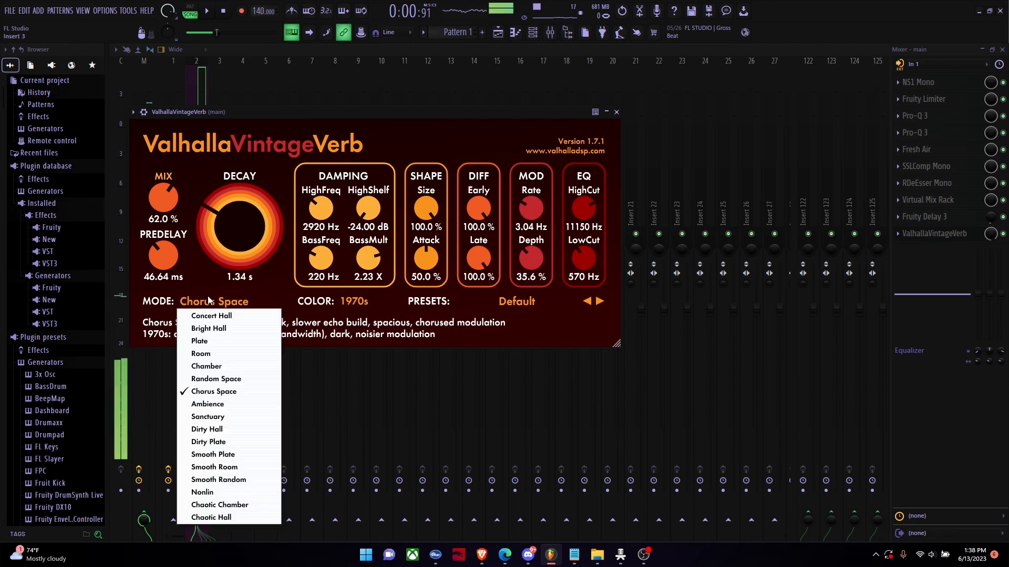
pyautogui.click(214, 379)
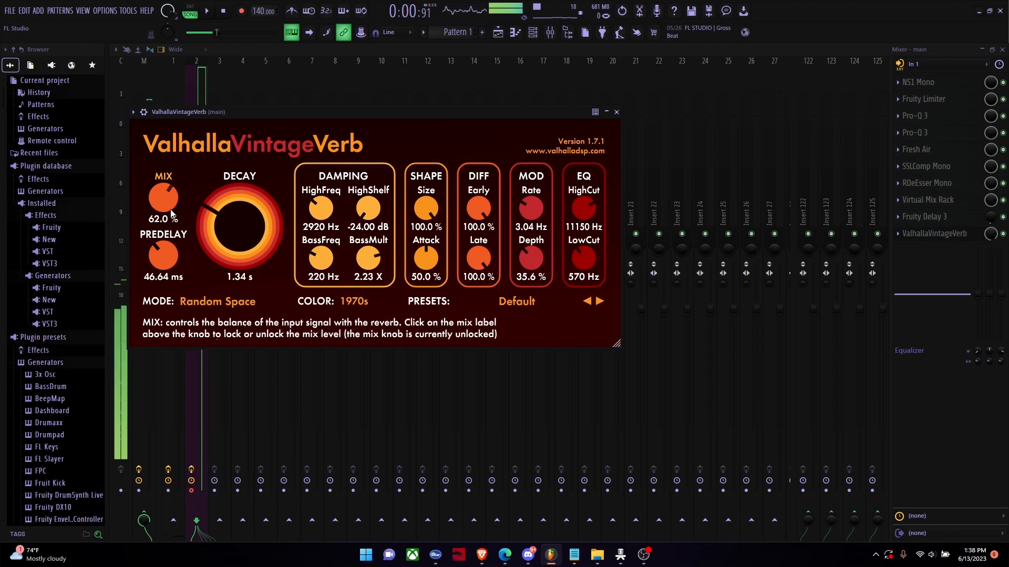
# Step: Close the ValhallaVintageVerb window and set its slot mix level on the main track to 24%
pyautogui.moveTo(162, 246); pyautogui.dragTo(165, 254)
pyautogui.moveTo(991, 234)
pyautogui.mouseDown()
pyautogui.moveTo(991, 217)
pyautogui.moveTo(990, 233)
pyautogui.mouseUp()
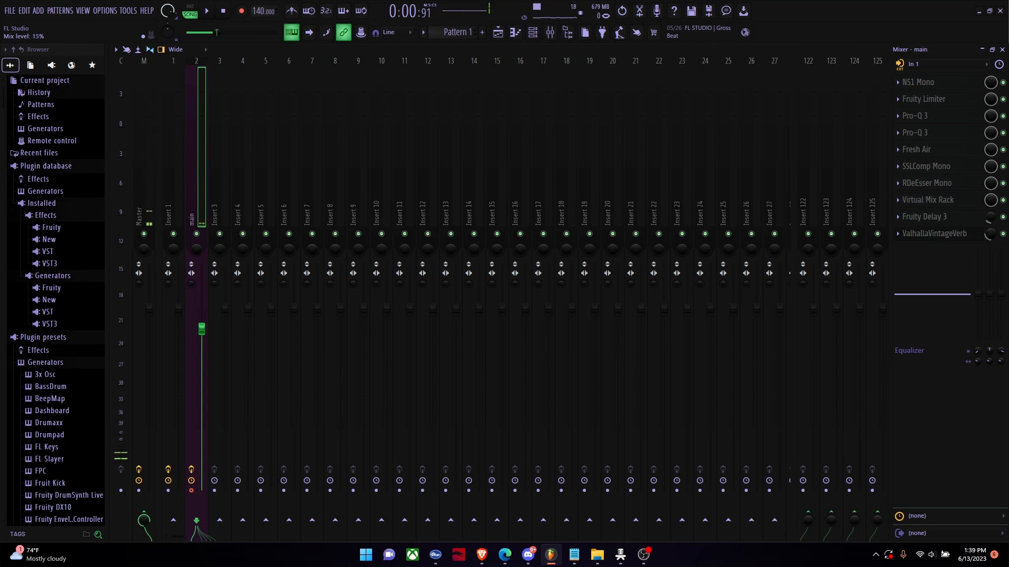
pyautogui.moveTo(990, 233); pyautogui.dragTo(991, 219)
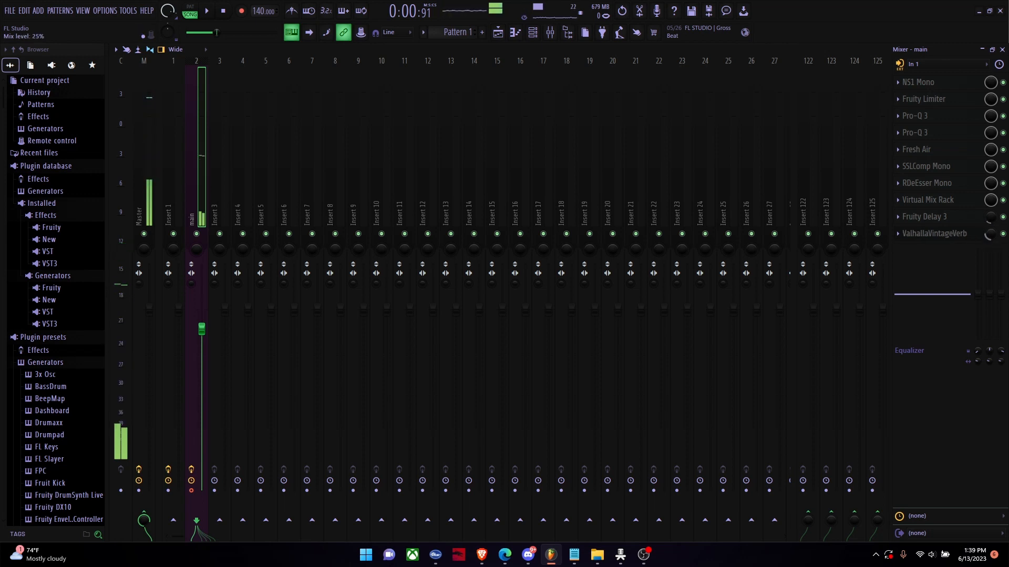
pyautogui.moveTo(987, 235); pyautogui.dragTo(987, 237)
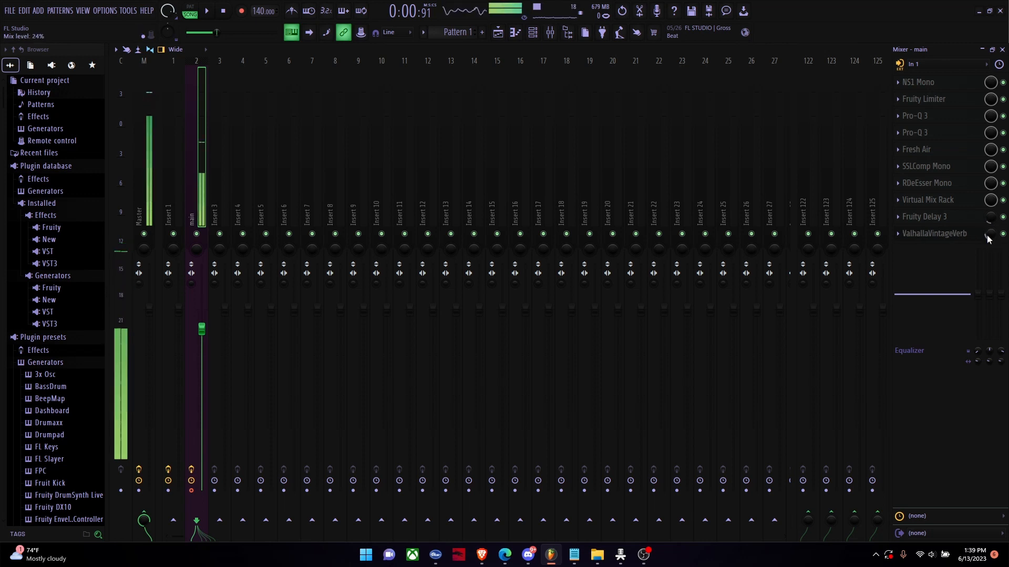
# Step: Look over the vocal clips in the playlist arrangement and return to the mixer
pyautogui.click(498, 33)
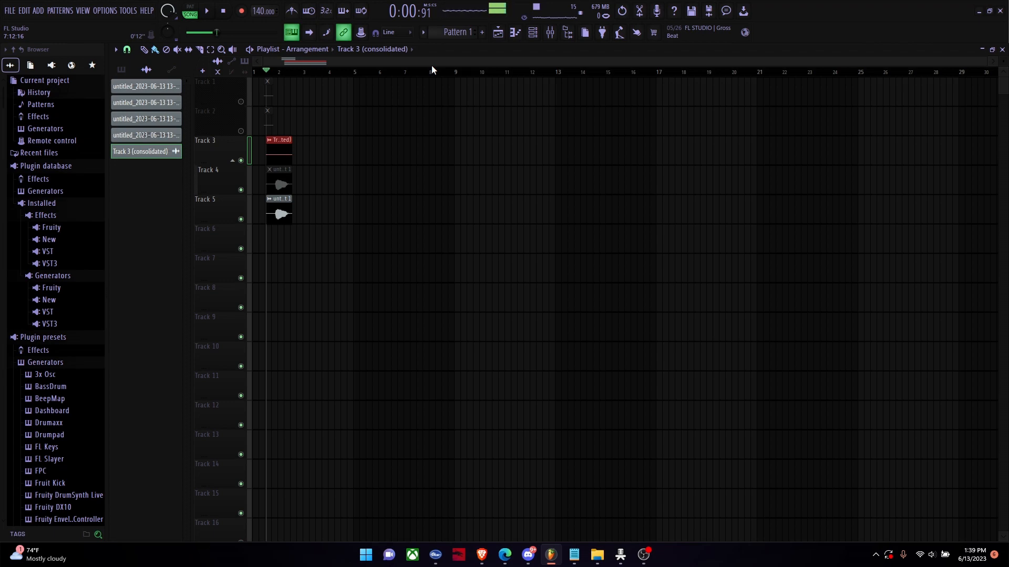
pyautogui.click(558, 34)
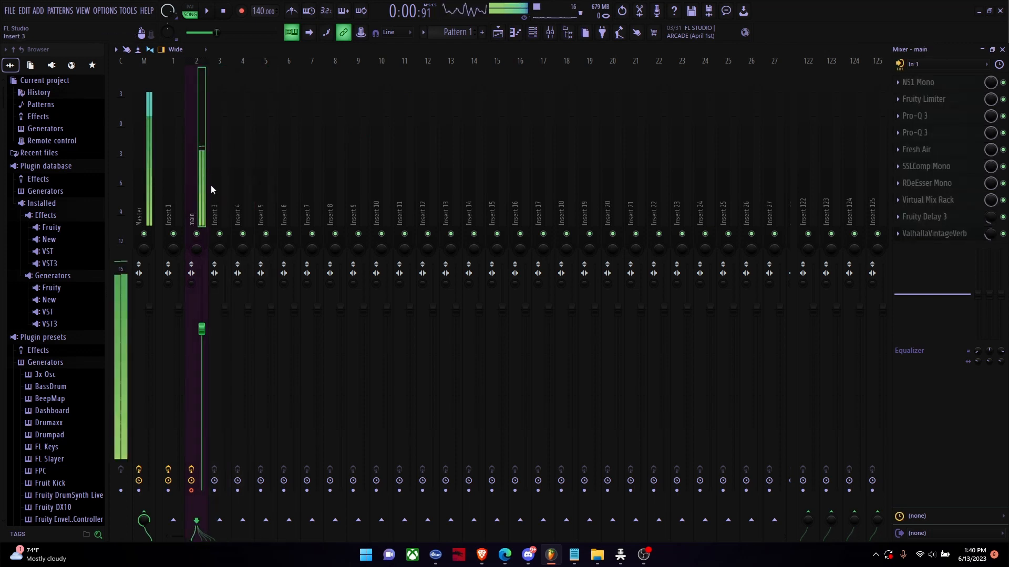
# Step: View the theme presets and adjustments in the theme settings and close them without changing anything
pyautogui.click(104, 11)
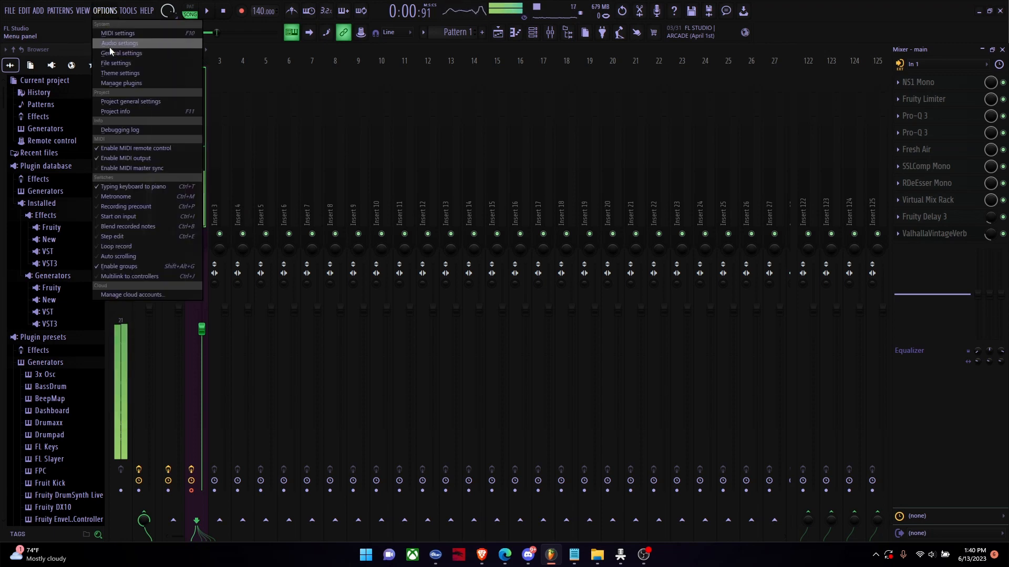
pyautogui.click(112, 74)
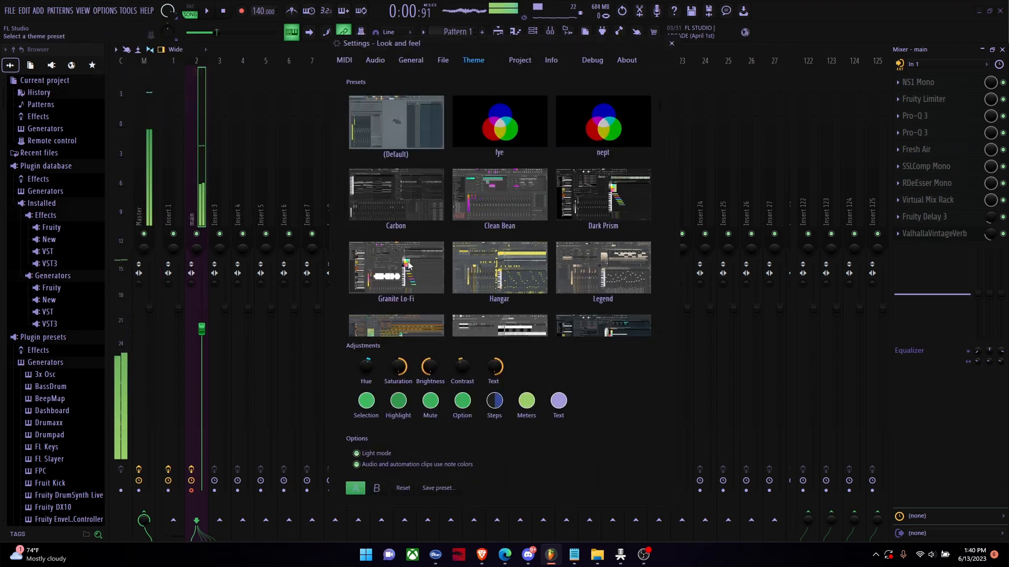
pyautogui.click(669, 43)
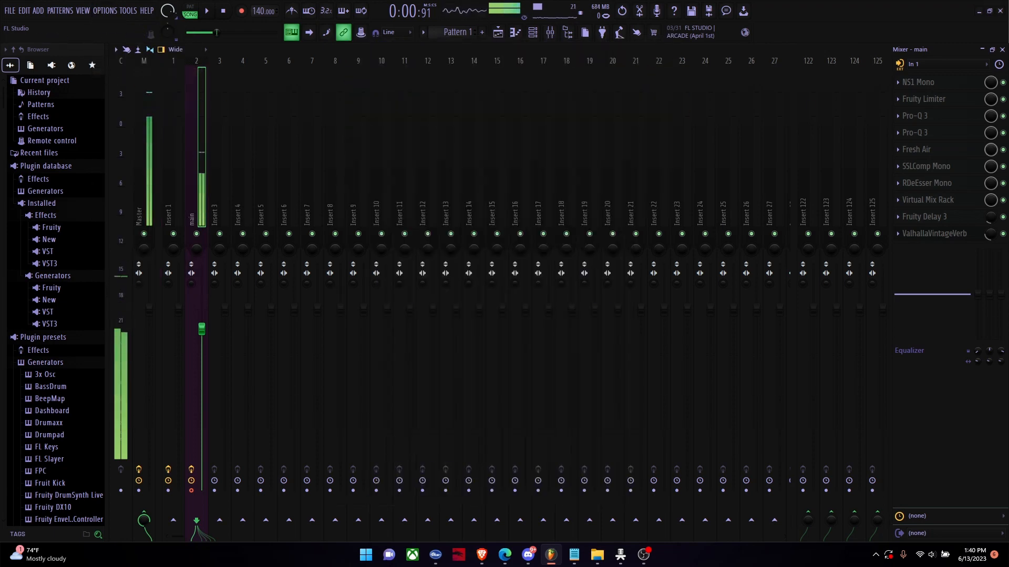